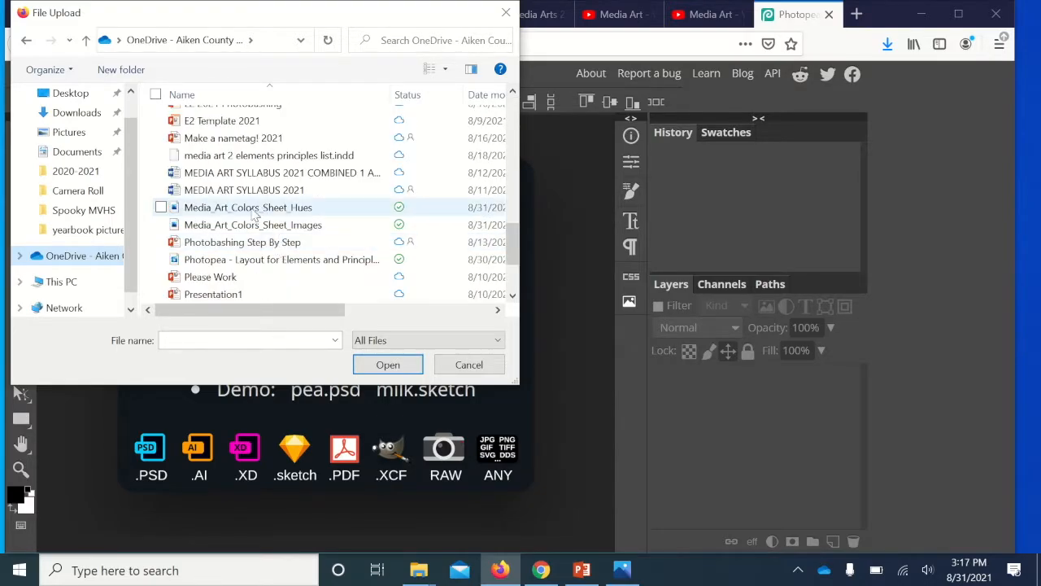
Open Media_Art_Colors_Sheet_Hues and add a new empty layer above the Background
left_click(254, 213)
left_click(387, 365)
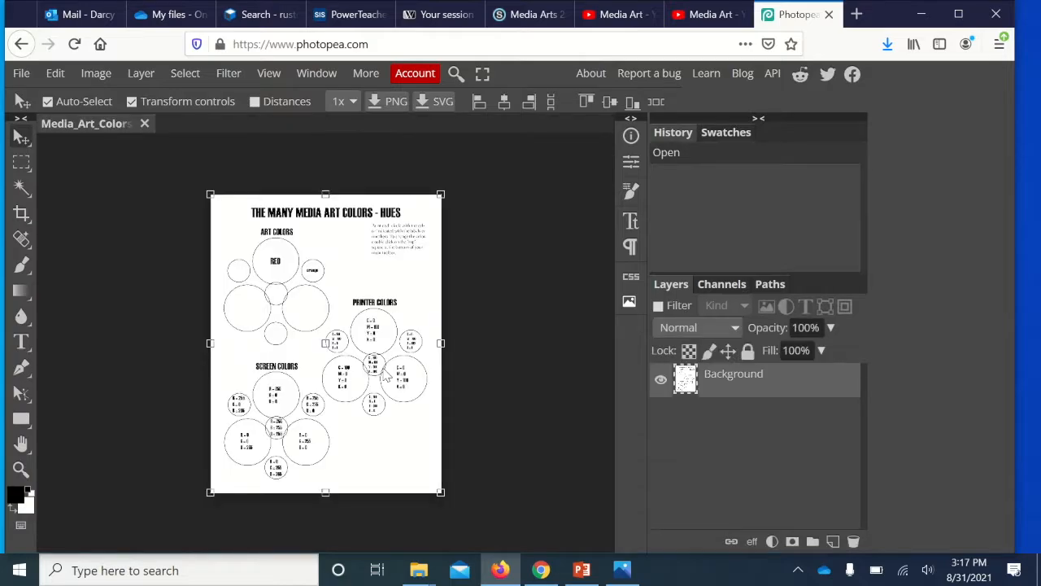
scroll(388, 374, "up", 3)
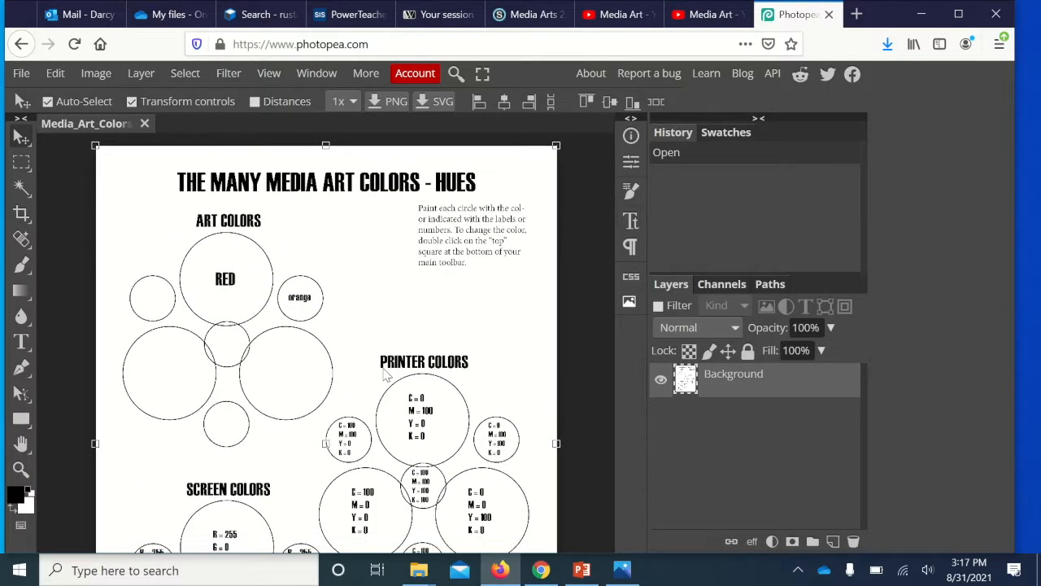
left_click(833, 542)
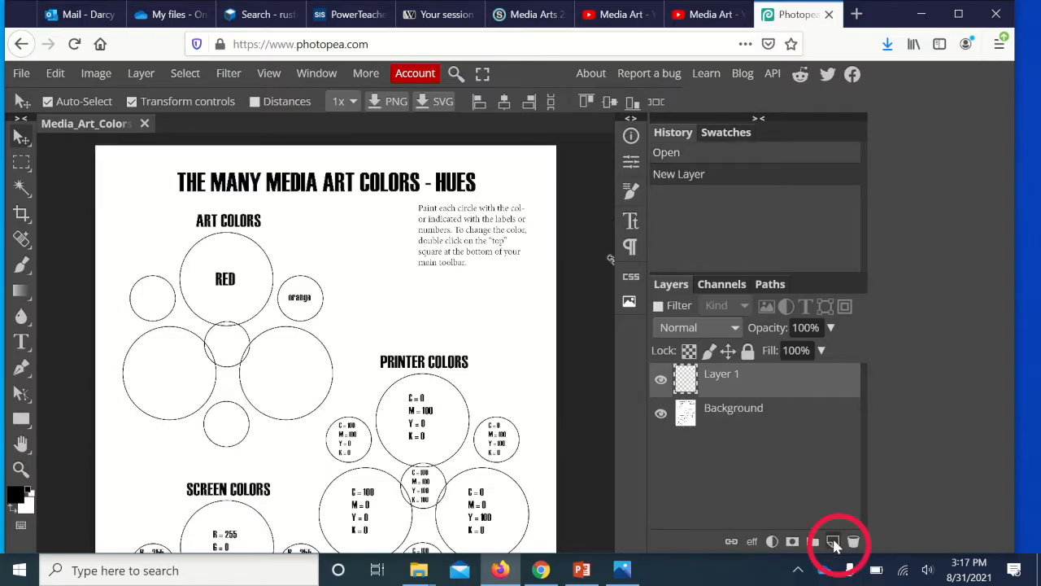
Scribble a black Brush test stroke across the sheet on Layer 1, toggle the layer's visibility, and revert to before the stroke
left_click(21, 264)
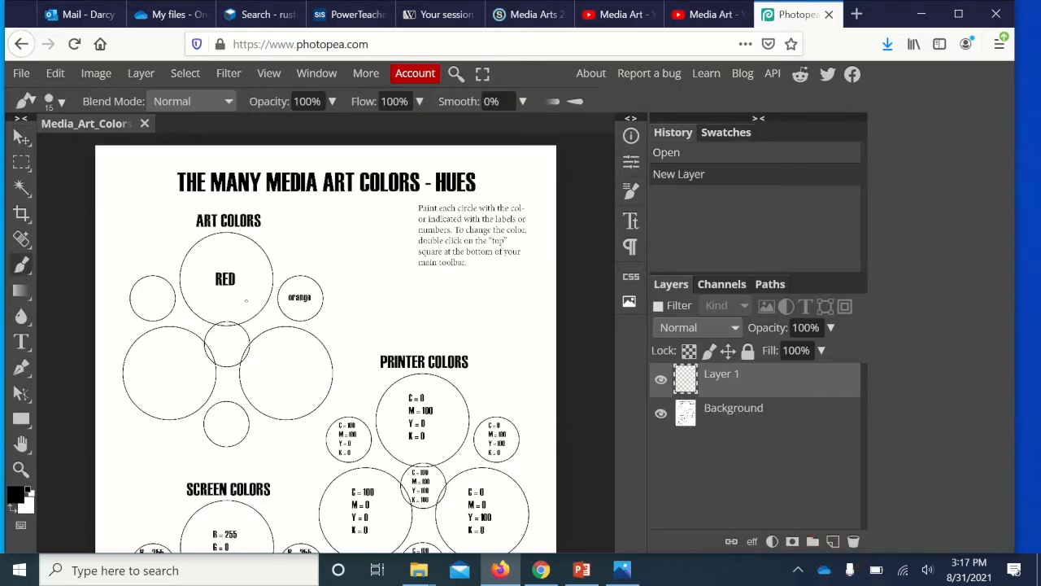
mouse_move(175, 254)
left_mouse_down()
mouse_move(343, 361)
mouse_move(447, 303)
mouse_move(309, 293)
left_mouse_up()
left_click(660, 381)
left_click(660, 381)
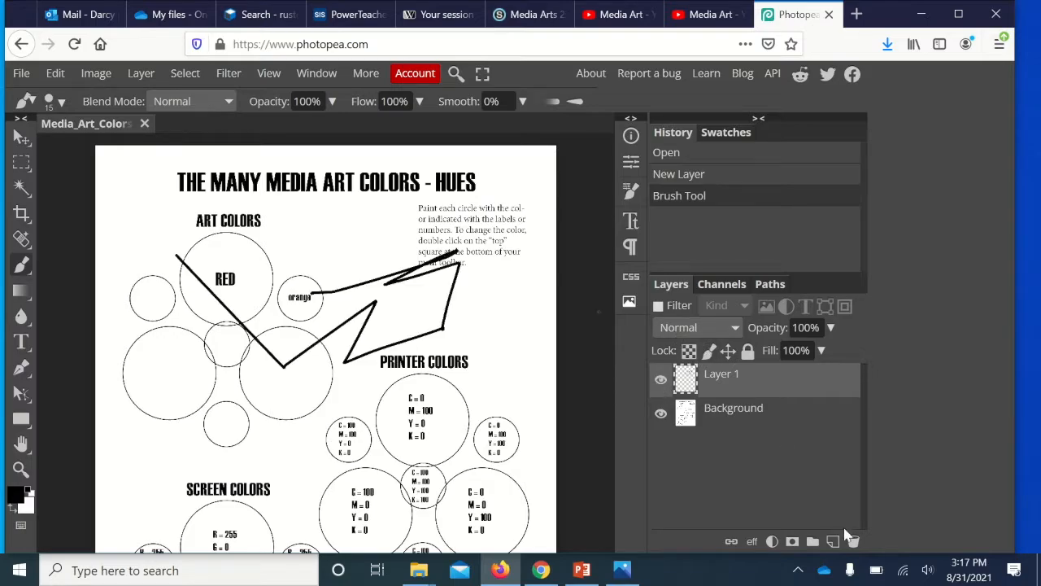
left_click(695, 175)
Set the foreground colour to red, hex f20f0f
scroll(377, 255, "up", 4)
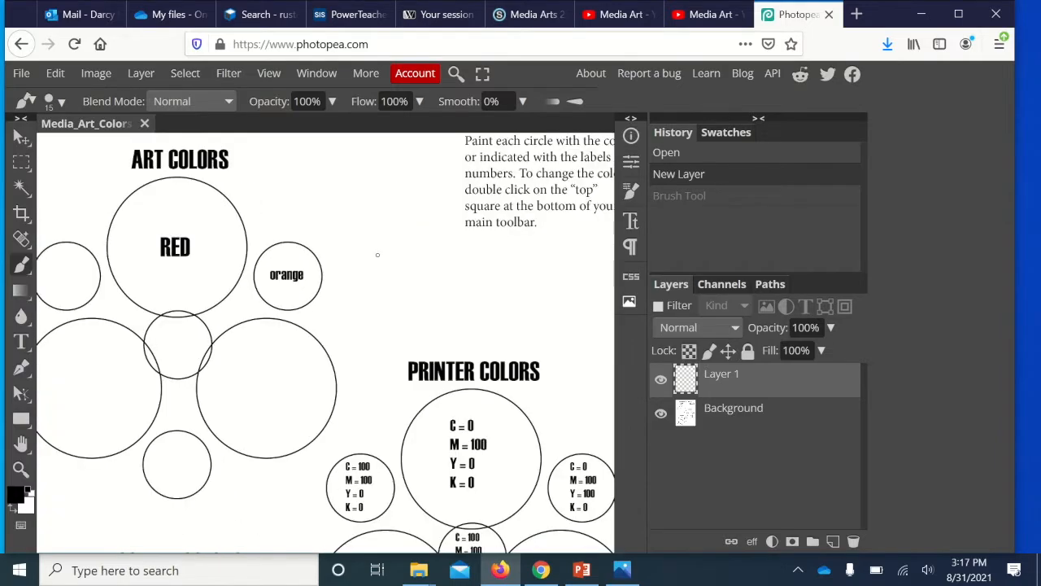
scroll(378, 254, "left", 1)
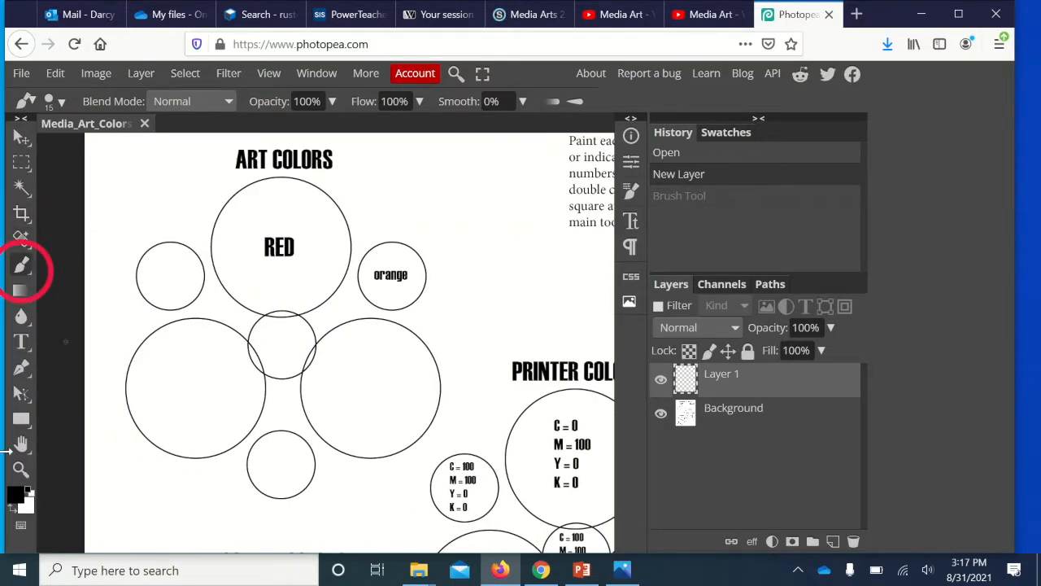
left_click(16, 494)
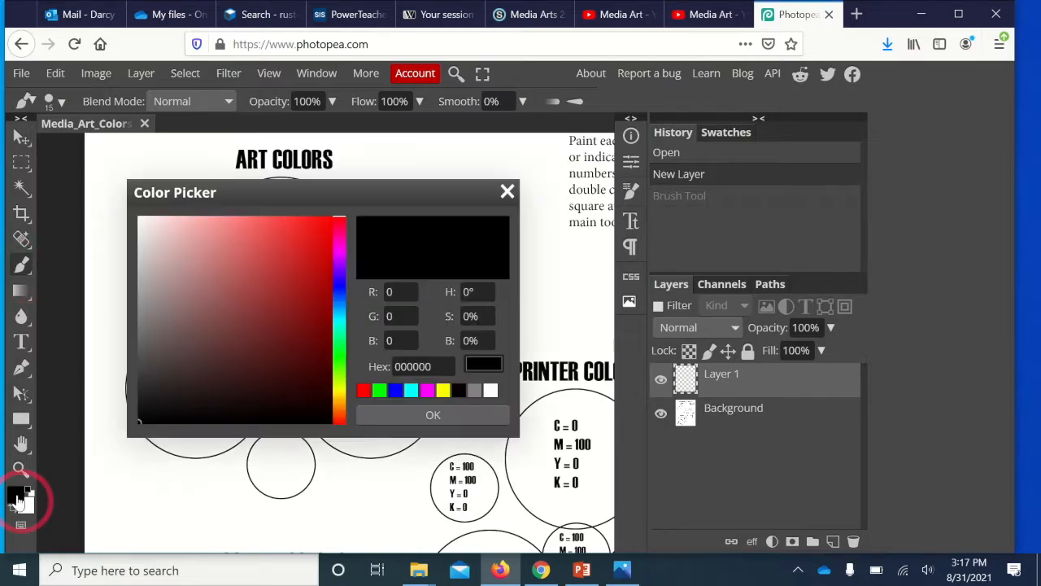
left_click_drag(318, 229, 319, 227)
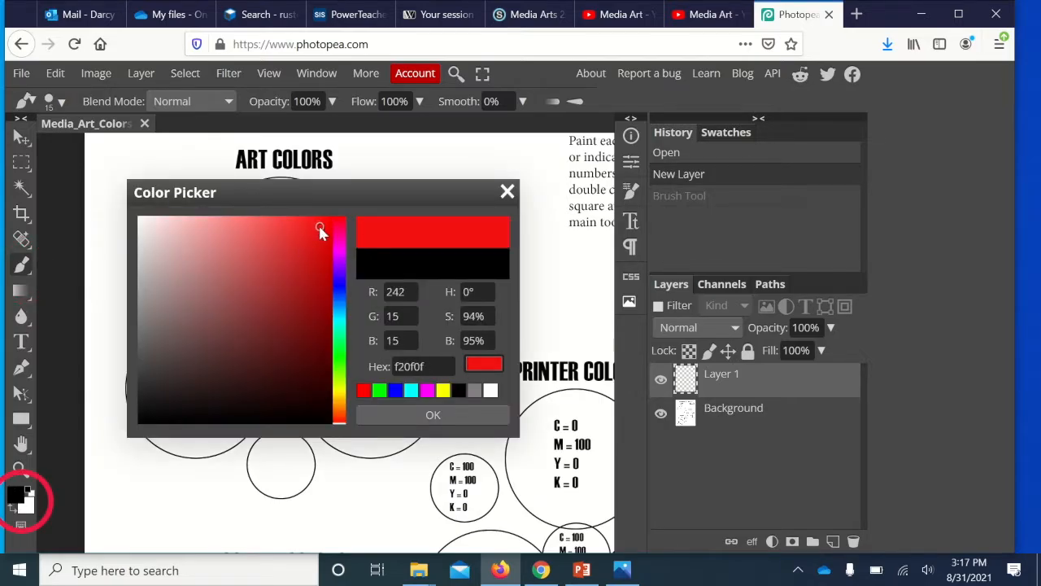
left_click(386, 419)
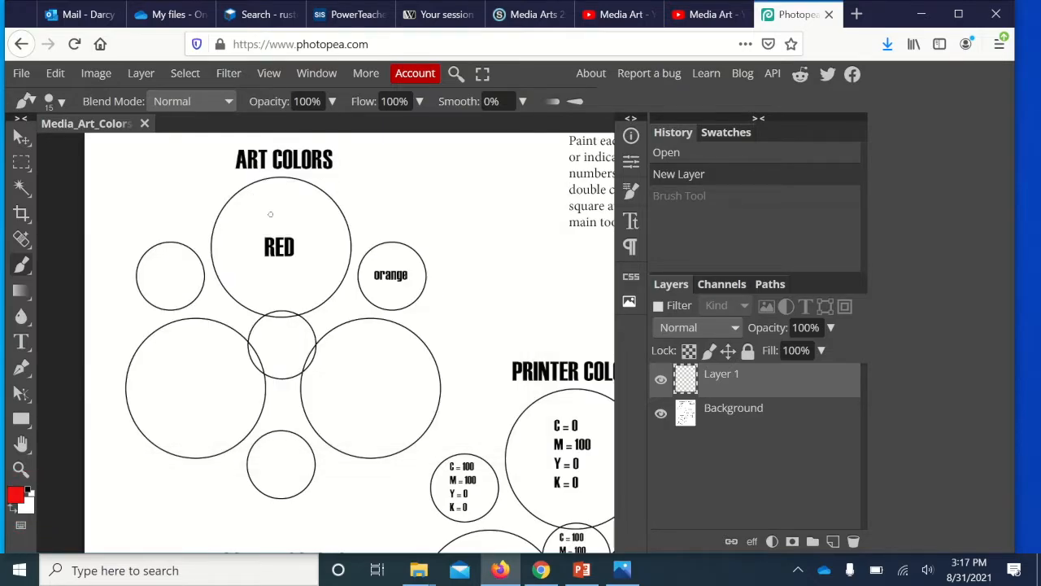
Enlarge the brush to 500 and fill the Art Colors circle labelled RED with red dabs on Layer 1
key("bracketright")
key("bracketright")
key("bracketright")
key("bracketright")
key("bracketright")
key("bracketright")
key("bracketright")
key("bracketright")
key("bracketright")
key("bracketright")
key("bracketright")
key("bracketright")
key("bracketright")
key("bracketright")
key("bracketright")
key("bracketleft")
key("bracketleft")
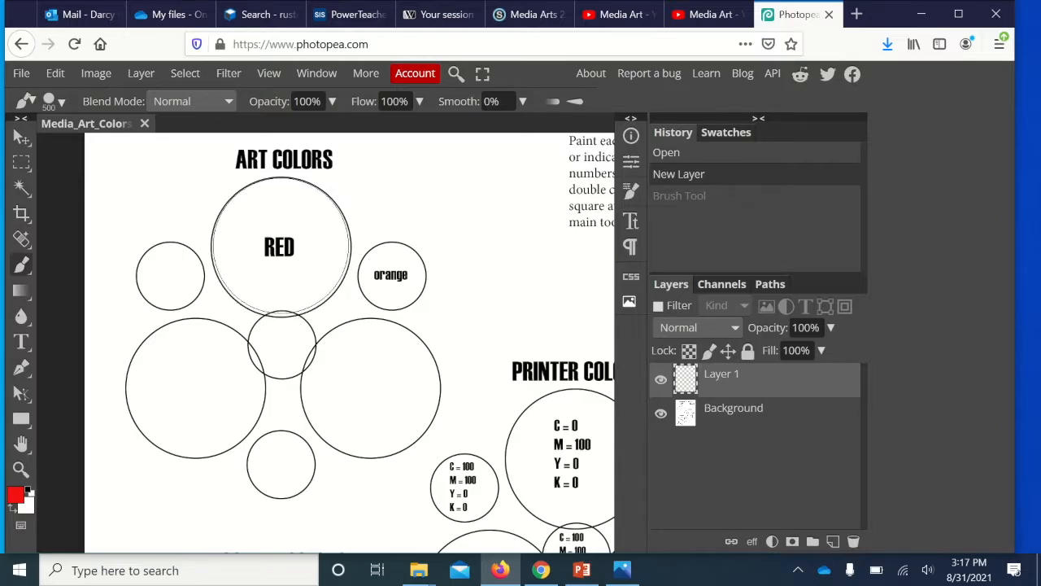
left_click(280, 245)
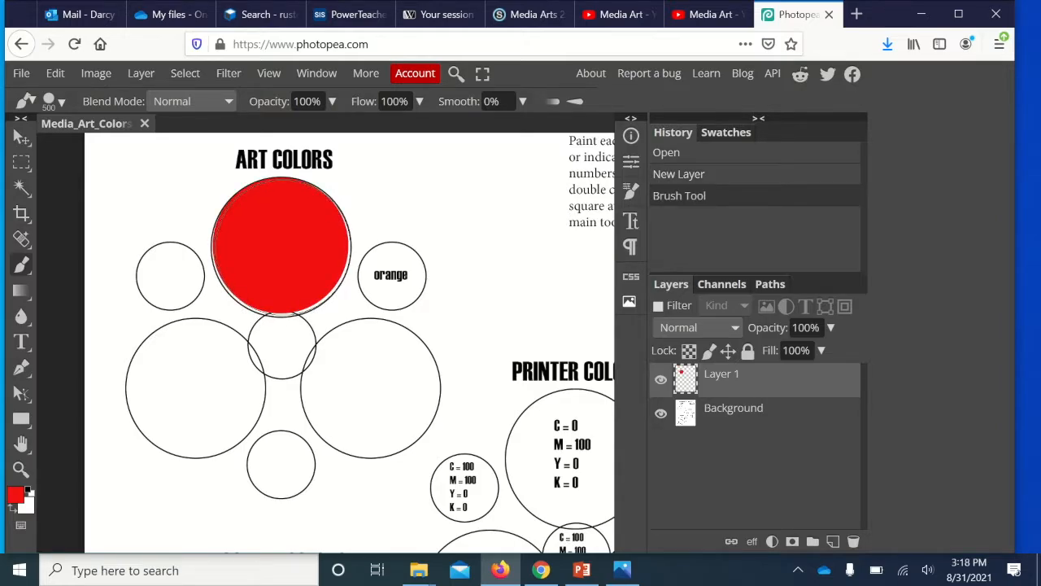
left_click(280, 245)
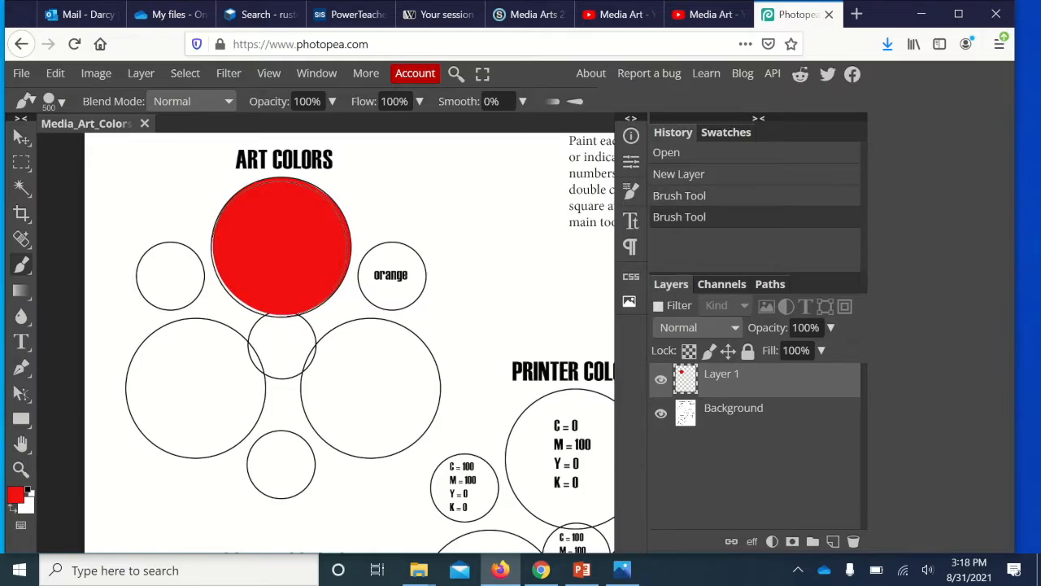
left_click(280, 245)
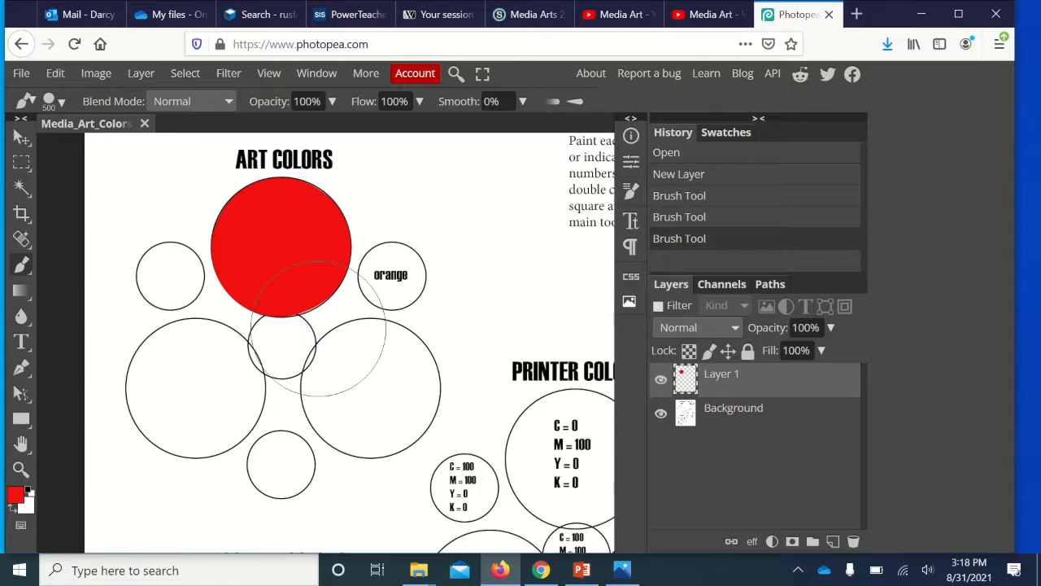
Try selecting the orange circle's interior on the Background layer using the non-contiguous Magic Wand, and return to Layer 1
left_click(712, 415)
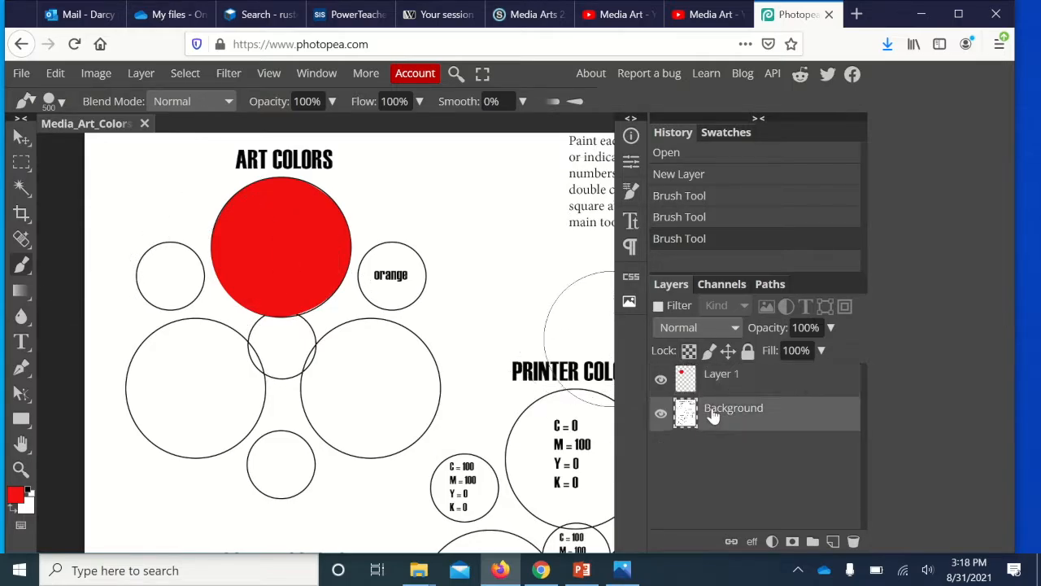
left_click(21, 187)
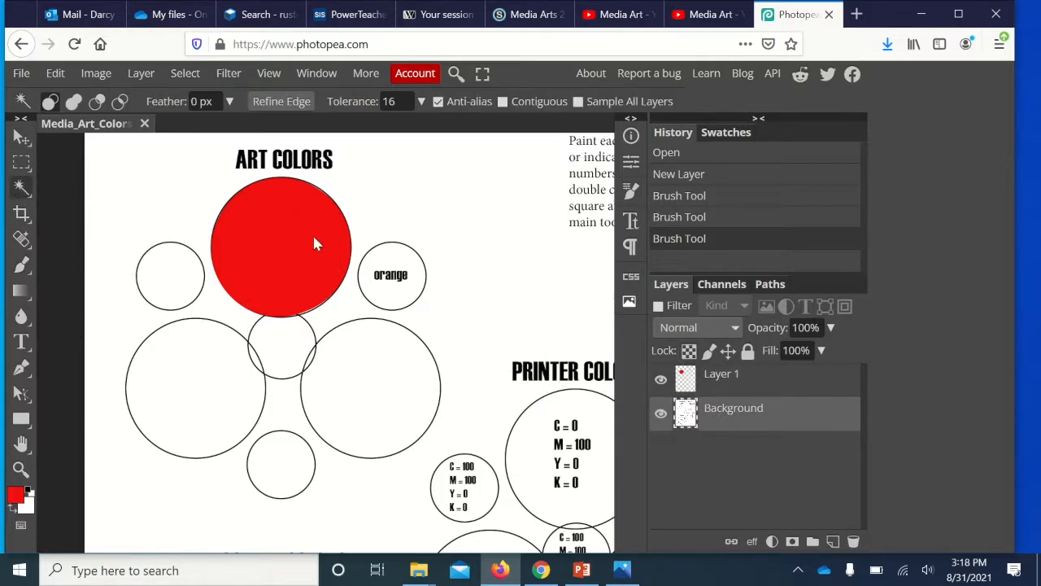
left_click(408, 271)
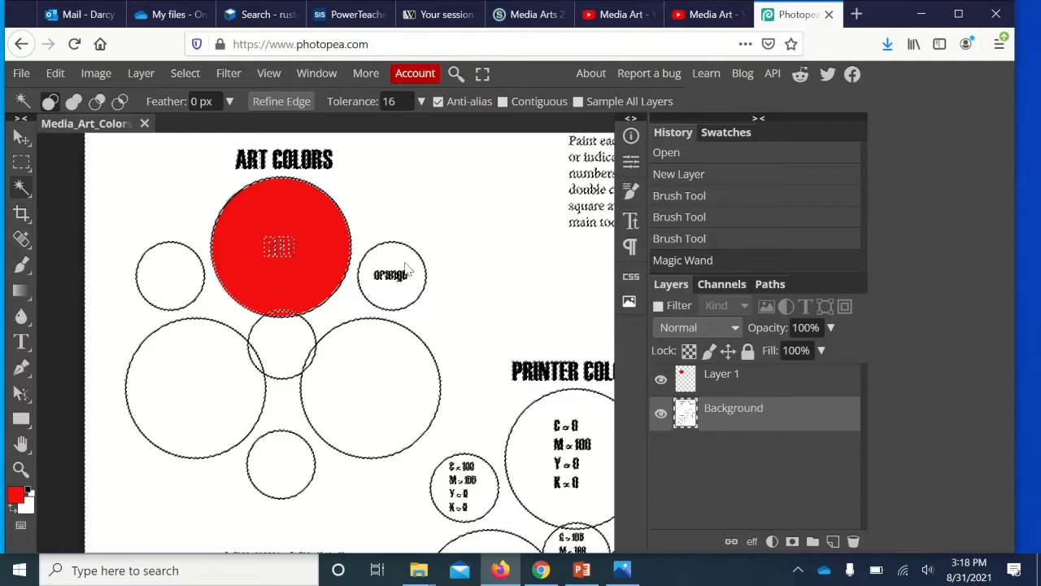
left_click(710, 385)
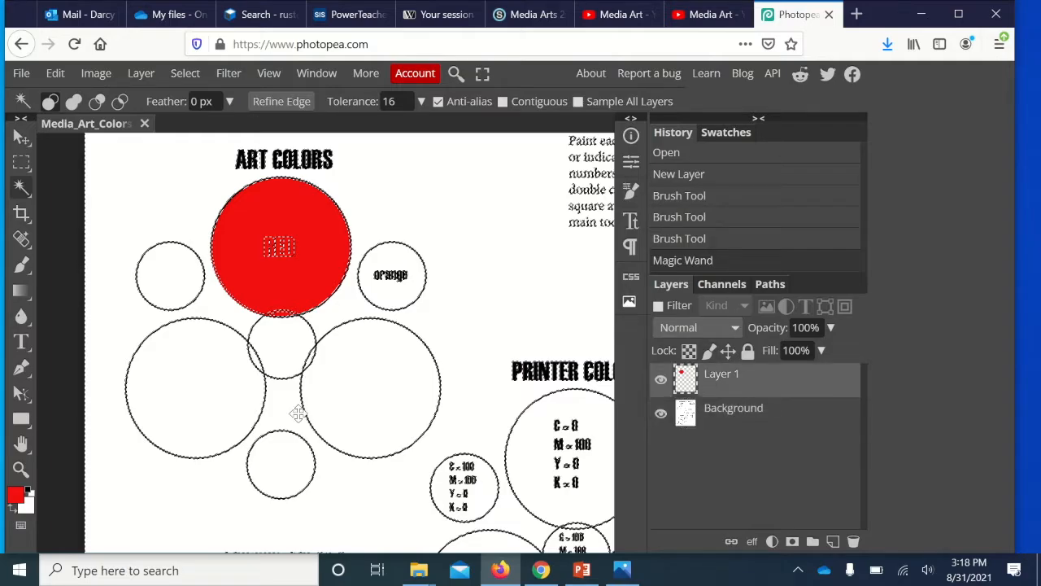
Set the foreground colour to orange, hex f2930f
left_click(16, 495)
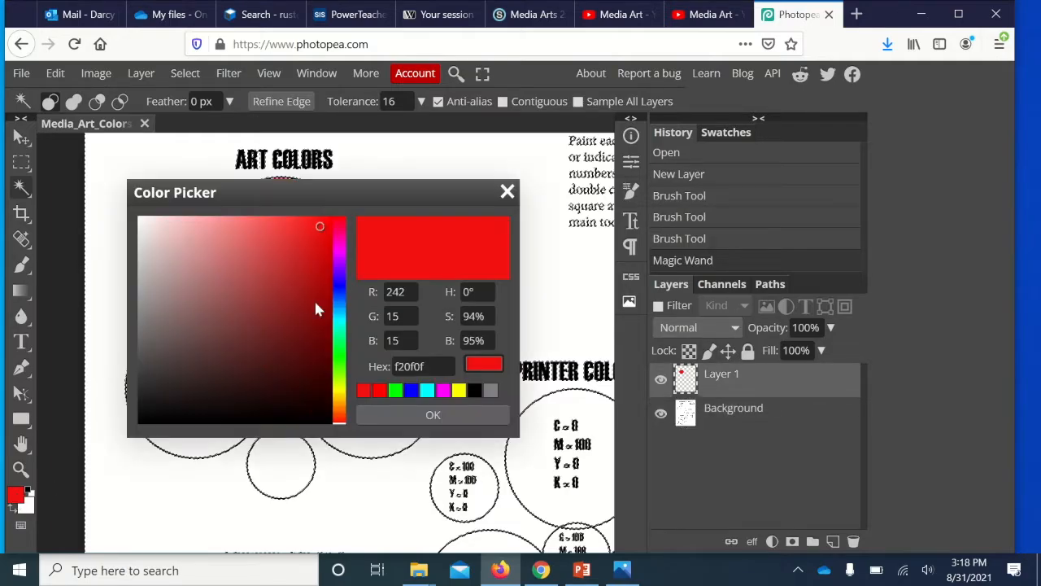
left_click(340, 410)
left_click(392, 416)
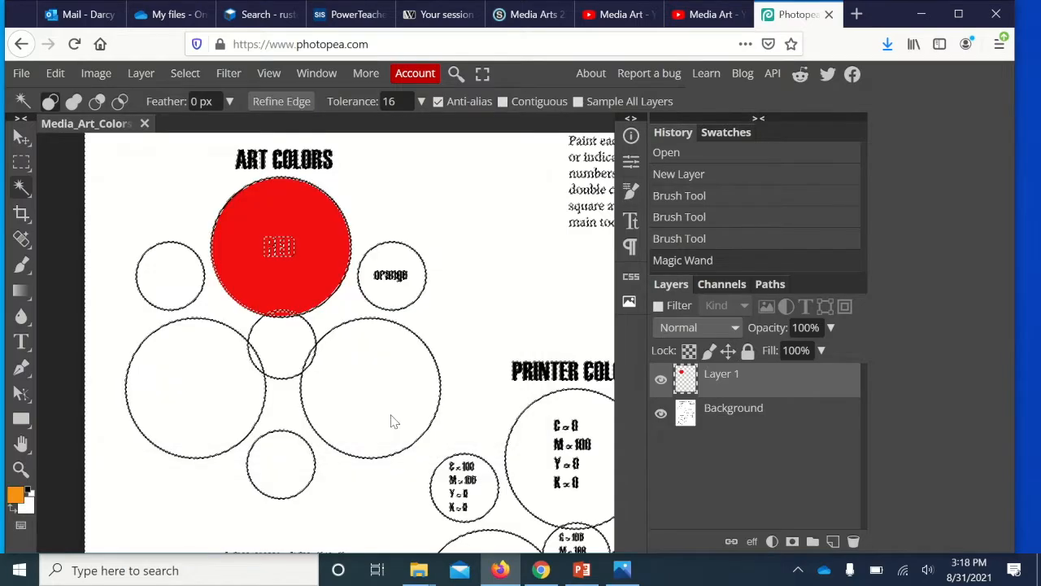
Try painting the circle labelled orange with the 500 brush, undo the strokes, and clear the selection
left_click(22, 270)
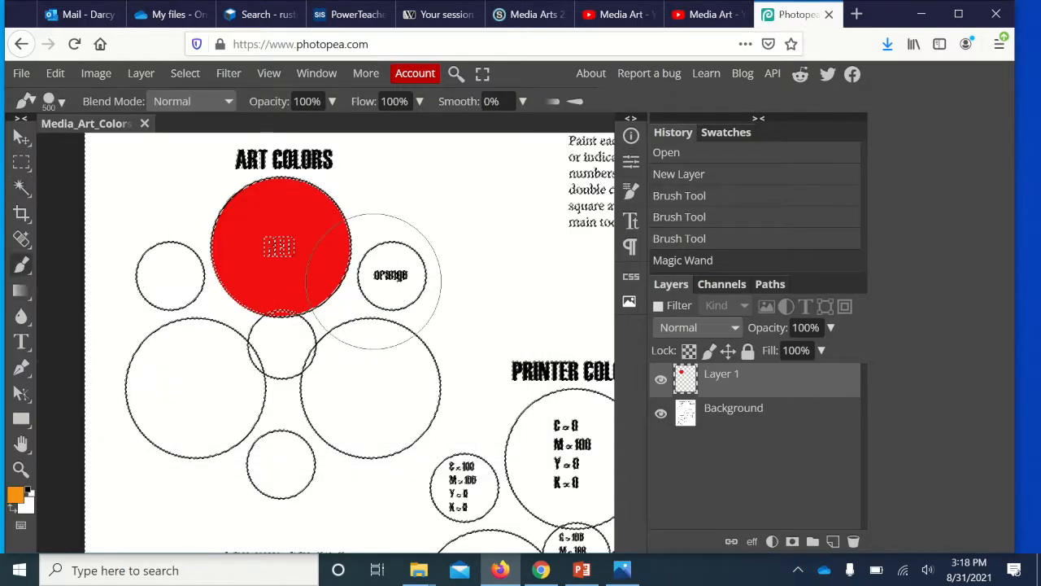
left_click(400, 286)
left_click(406, 251)
key("ctrl+z")
key("ctrl+z")
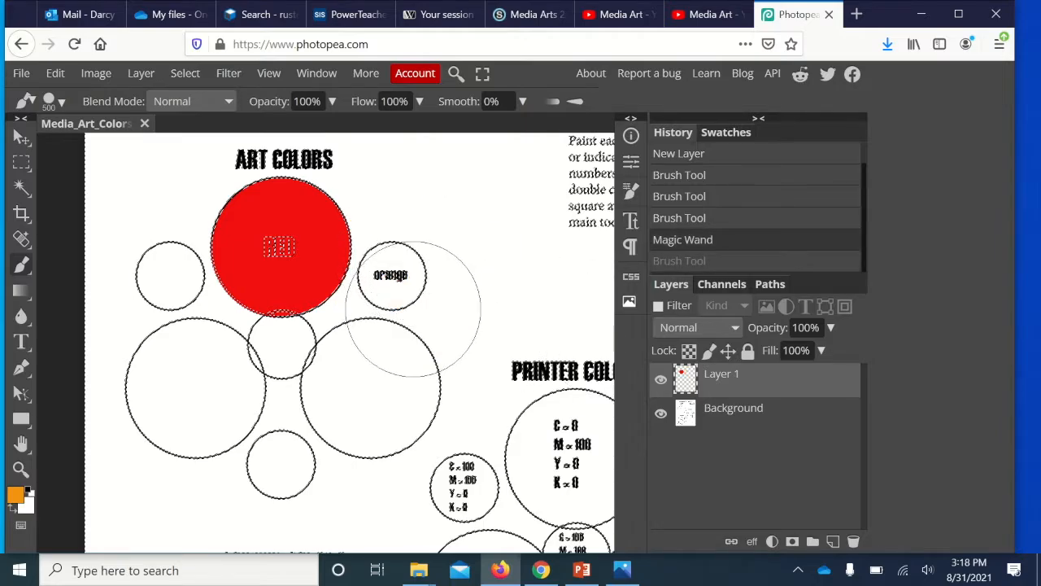
key("ctrl+d")
Turn on Contiguous for the Magic Wand and select the interior of the circle labelled orange on the Background layer
left_click(771, 413)
left_click(22, 187)
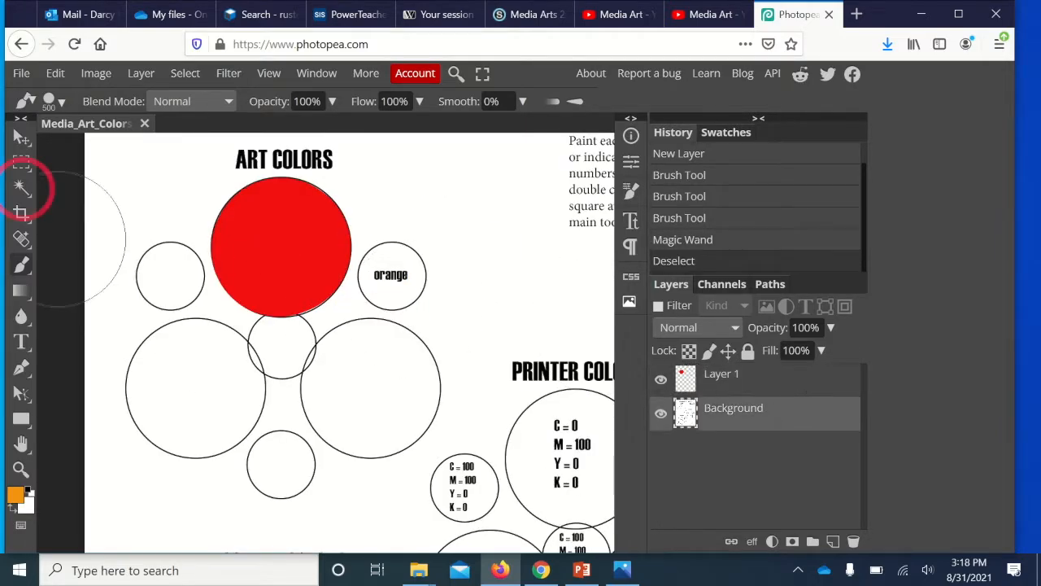
left_click(502, 102)
left_click(403, 261)
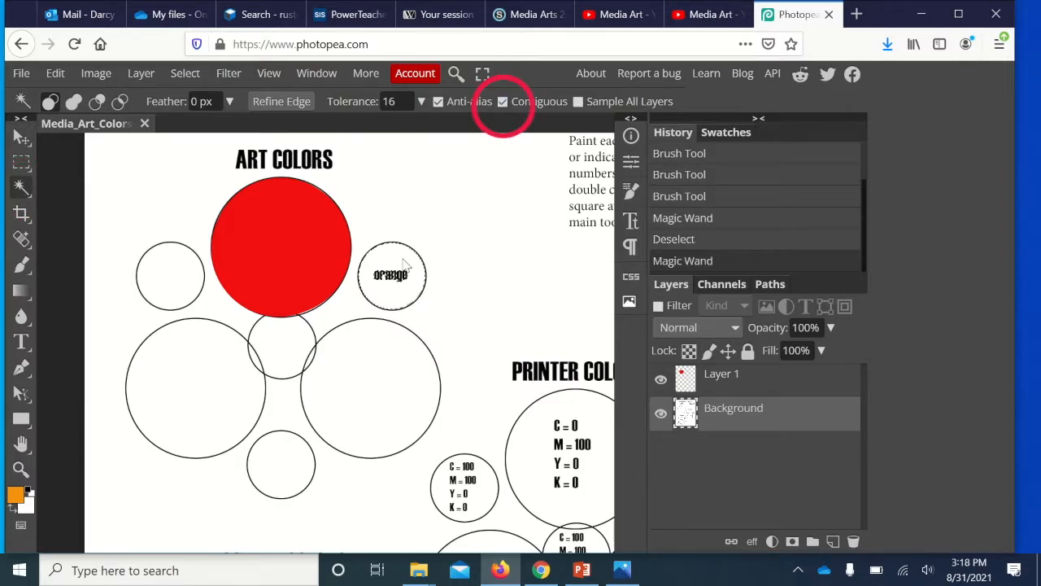
Paint the selected circle orange on Layer 1 with the Brush tool and clear the selection
left_click(728, 384)
left_click(21, 264)
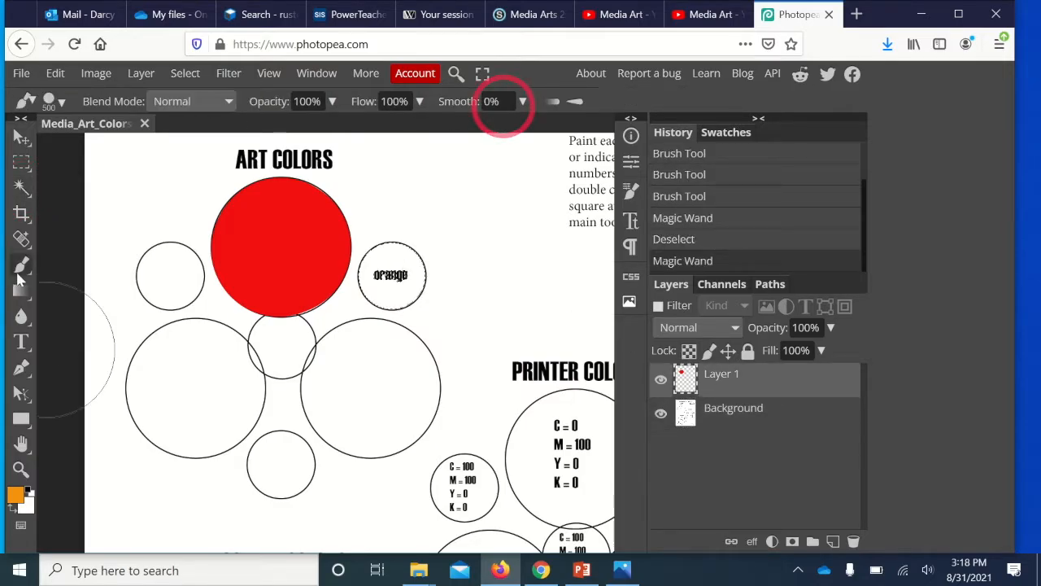
left_click(407, 271)
key("ctrl+d")
Reduce the brush size to 100 and paint orange over the word "orange" inside its circle
scroll(340, 317, "up", 2)
scroll(342, 313, "down", 3)
scroll(342, 313, "up", 3)
key("[")
key("[")
key("[")
key("[")
key("[")
key("[")
key("[")
key("[")
key("[")
key("[")
key("[")
key("[")
key("[")
key("[")
key("[")
key("[")
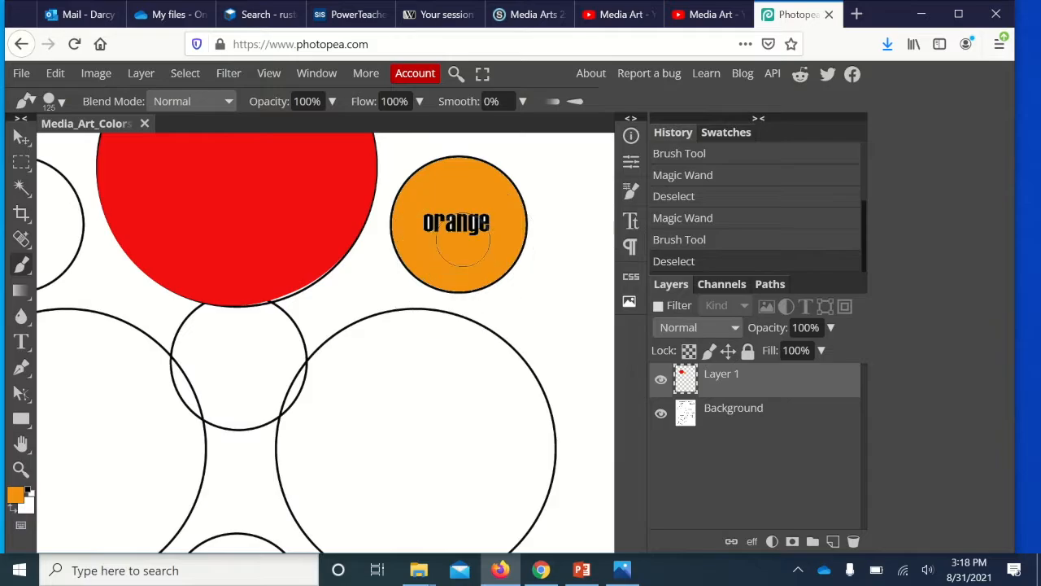
left_click_drag(478, 220, 431, 222)
scroll(436, 219, "down", 2)
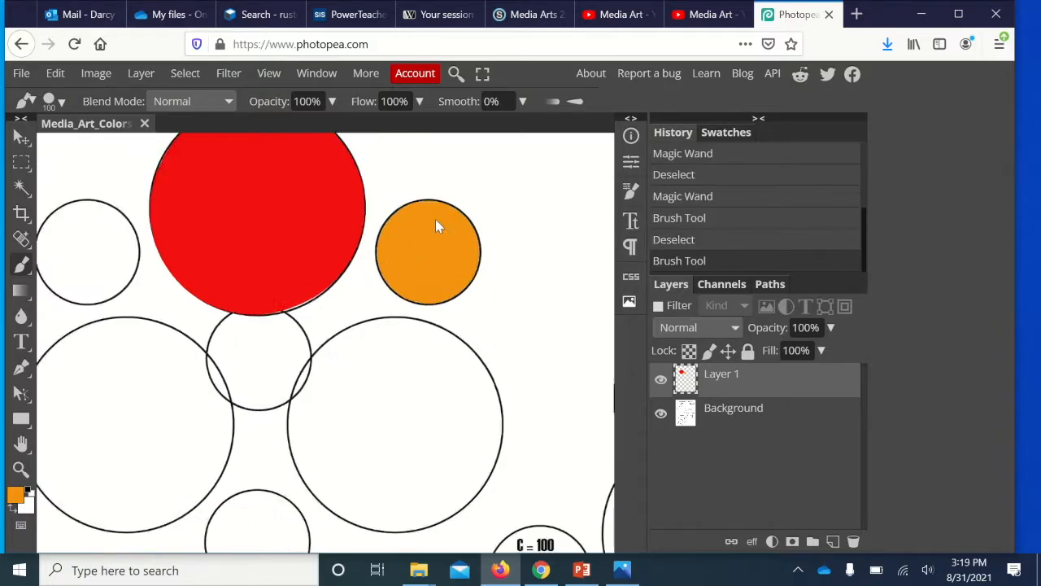
scroll(435, 219, "down", 1)
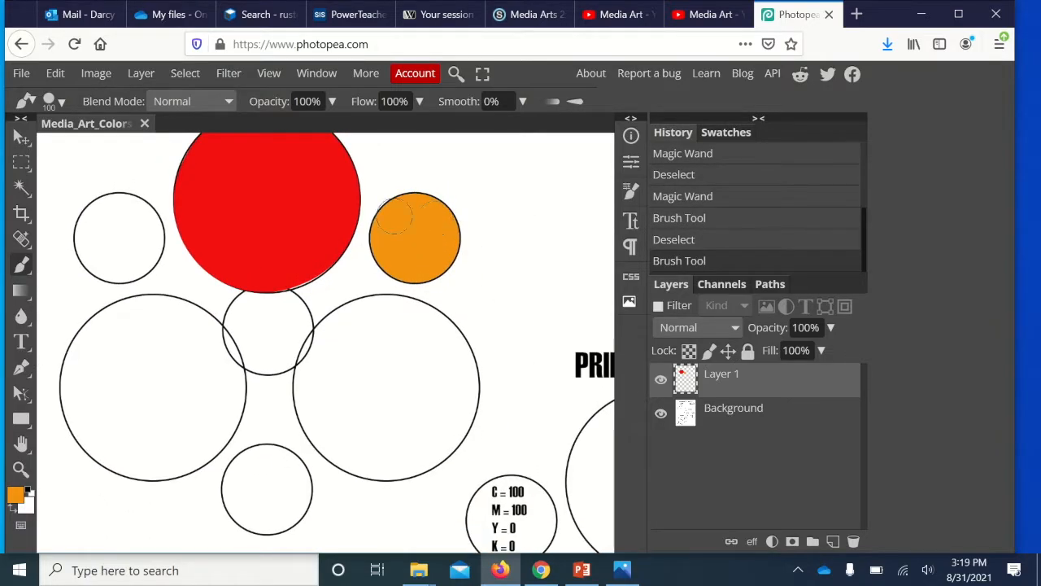
Try a Magic Wand selection of the large circle below the orange one on Layer 1, activate the Background layer, and clear the selection
left_click(21, 186)
left_click(400, 396)
left_click(716, 409)
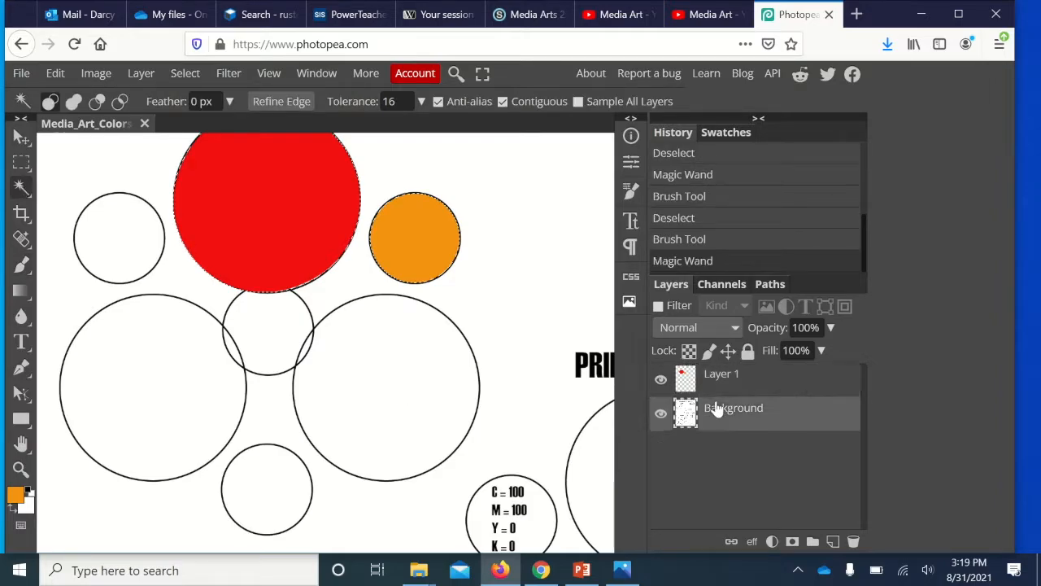
key("ctrl+d")
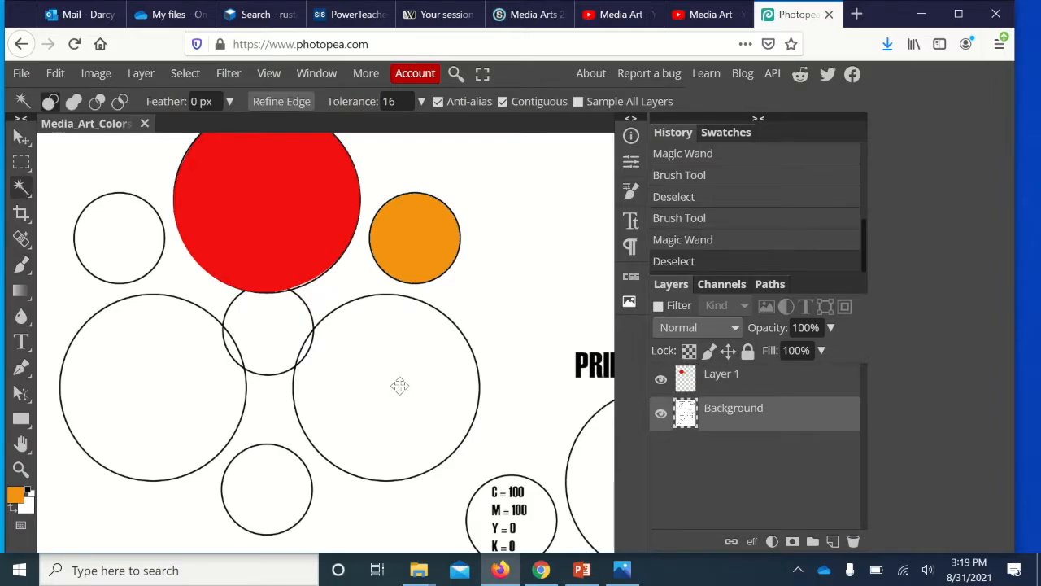
Select the large circle below the orange one with the Magic Wand, adding the sliver overlapped by the small centre circle
left_click(320, 370)
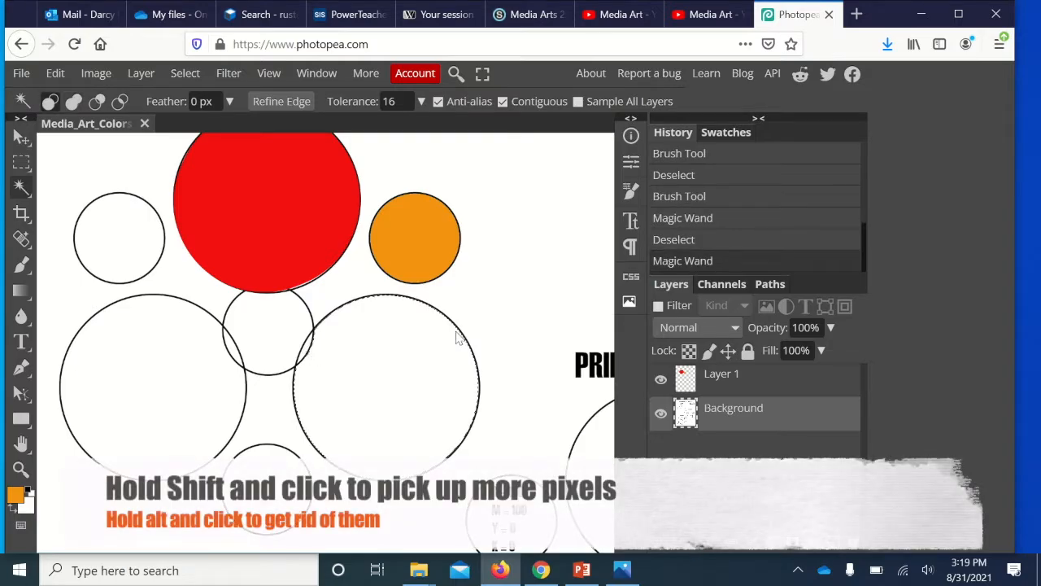
scroll(457, 338, "up", 3)
key("shift")
left_click(273, 365, "shift")
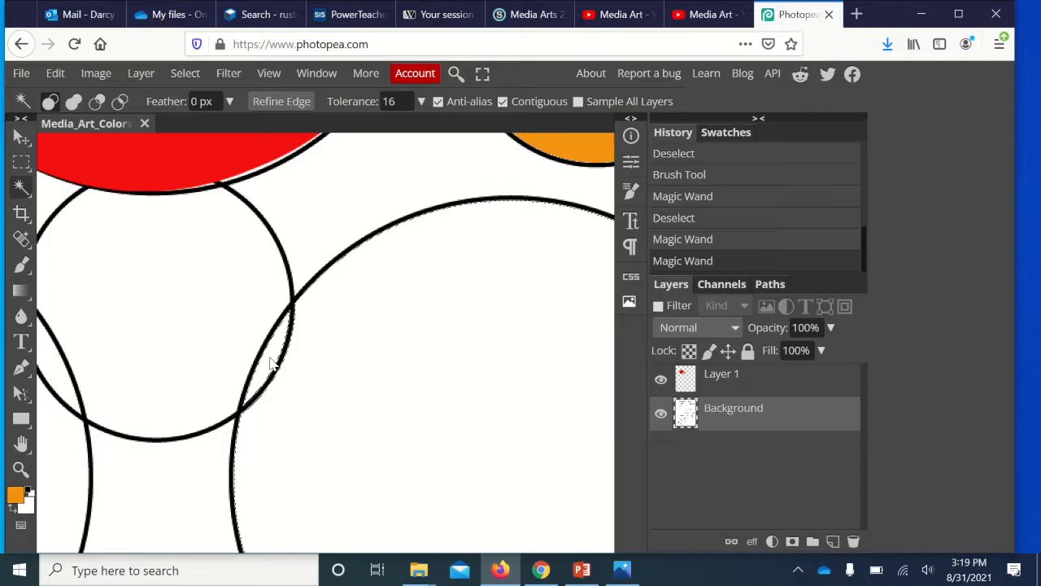
Set the foreground colour to yellow, hex dbf20f, and switch to the Brush tool
scroll(272, 365, "down", 3)
left_click(16, 497)
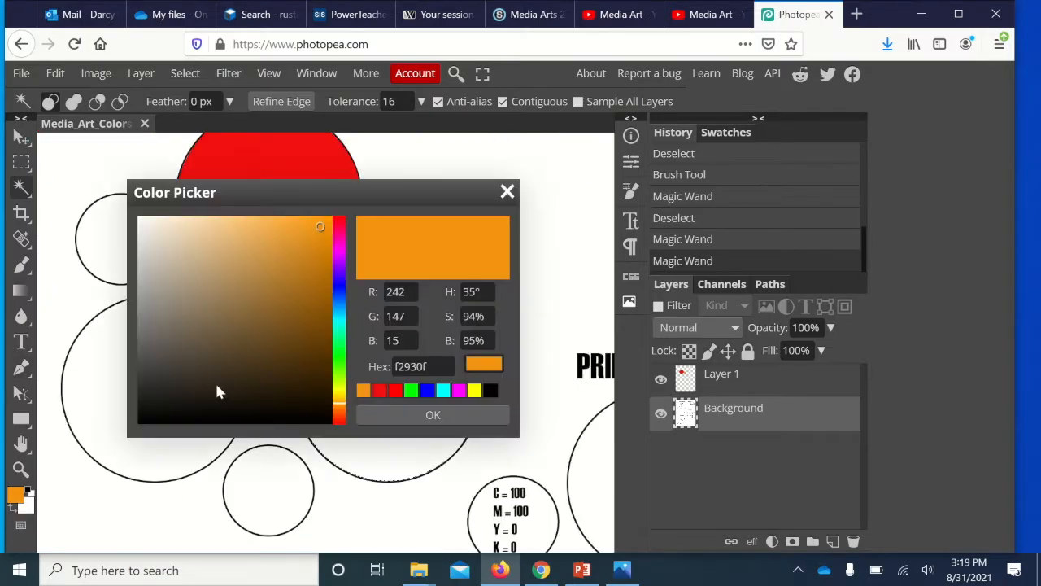
left_click(338, 389)
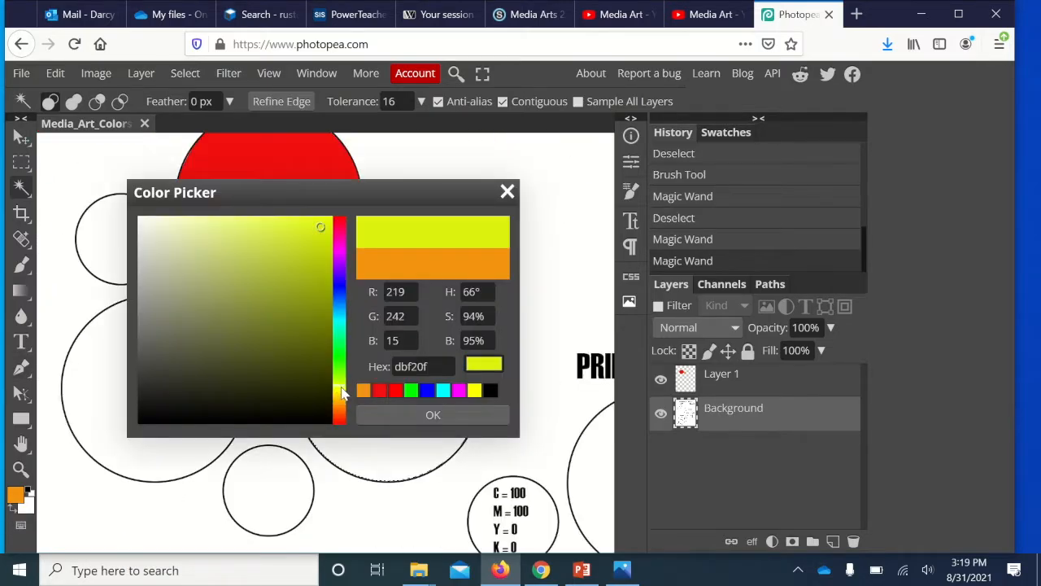
left_click(432, 416)
left_click(21, 265)
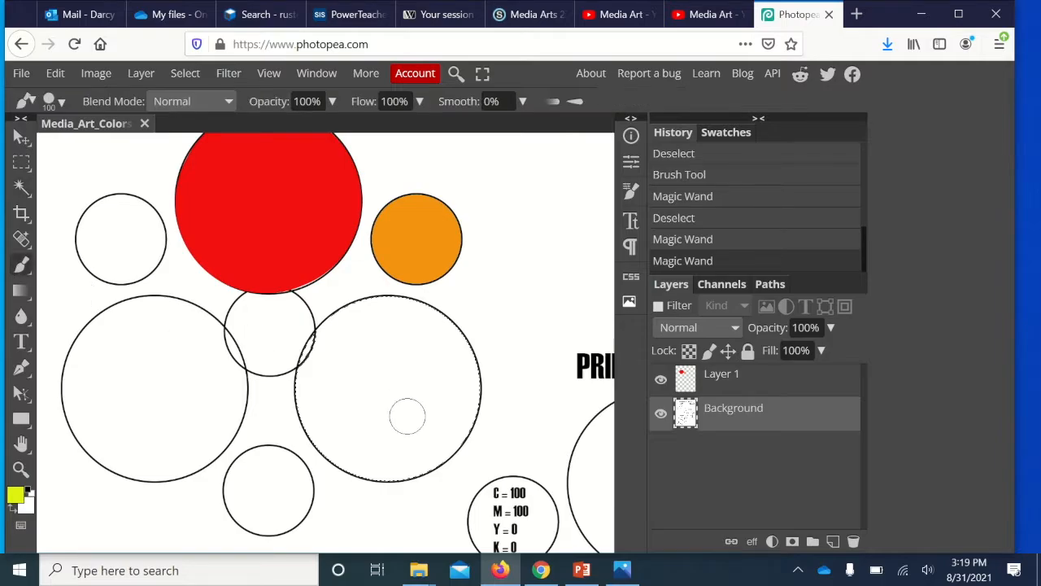
Enlarge the brush to 700 and paint the selected large circle yellow on the Background layer
key("bracketright")
key("bracketright")
key("bracketright")
key("bracketright")
key("bracketright")
key("bracketright")
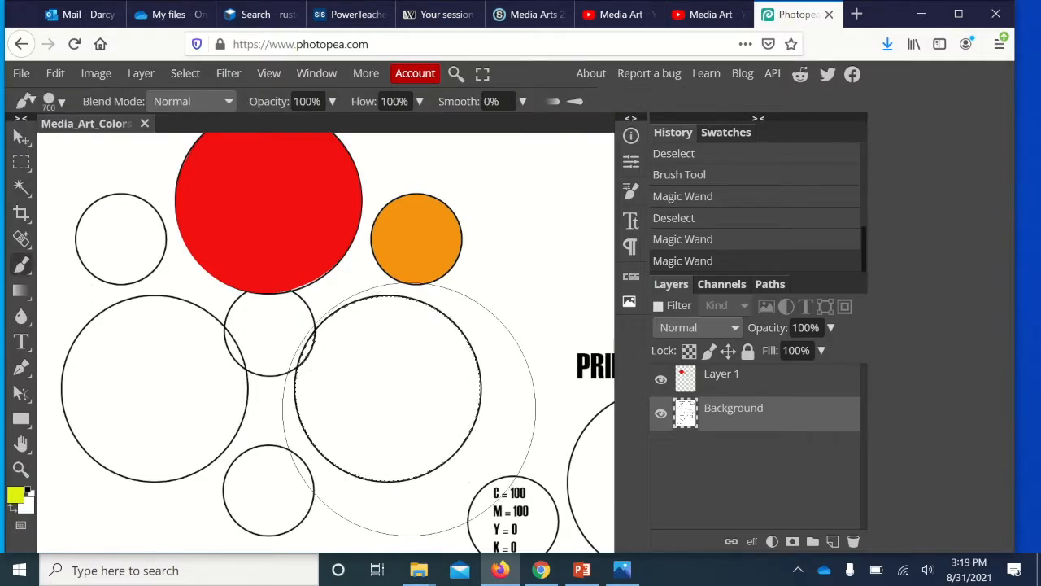
left_click(407, 402)
Change the foreground colour to a brighter, warmer yellow and repaint the selected circle with it
left_click(16, 493)
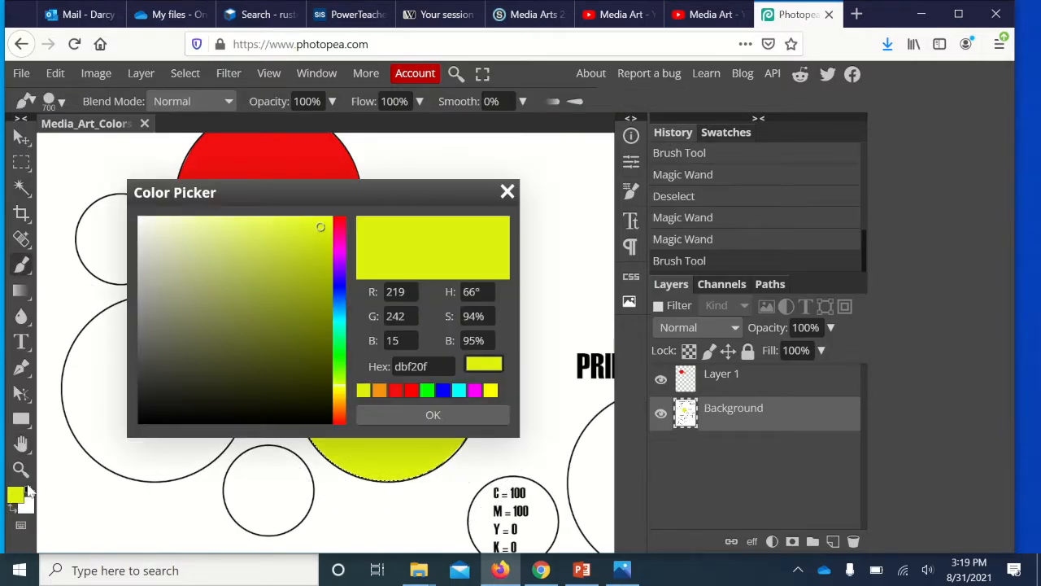
left_click_drag(309, 218, 297, 208)
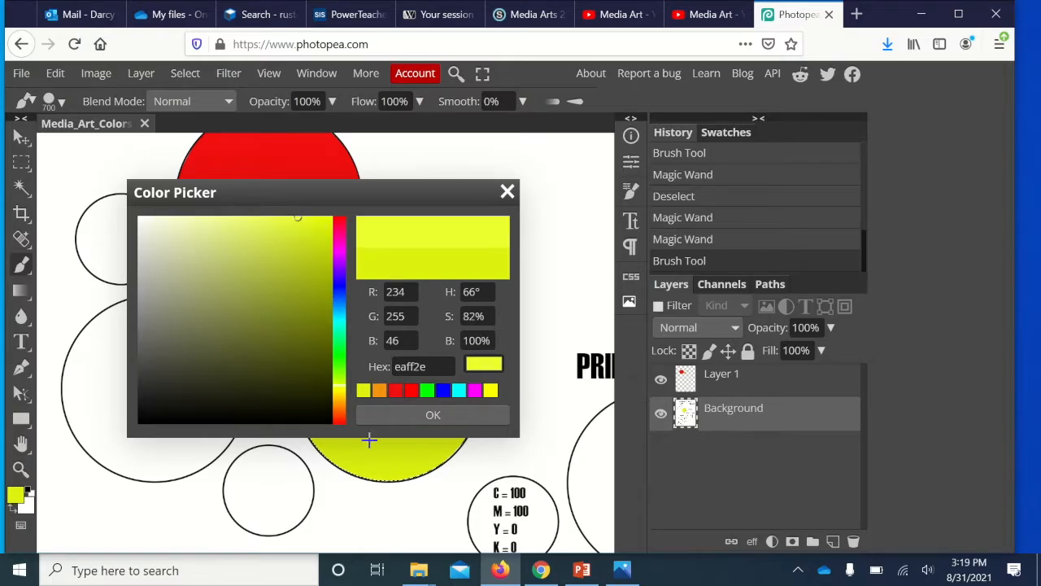
left_click(411, 421)
left_click(391, 392)
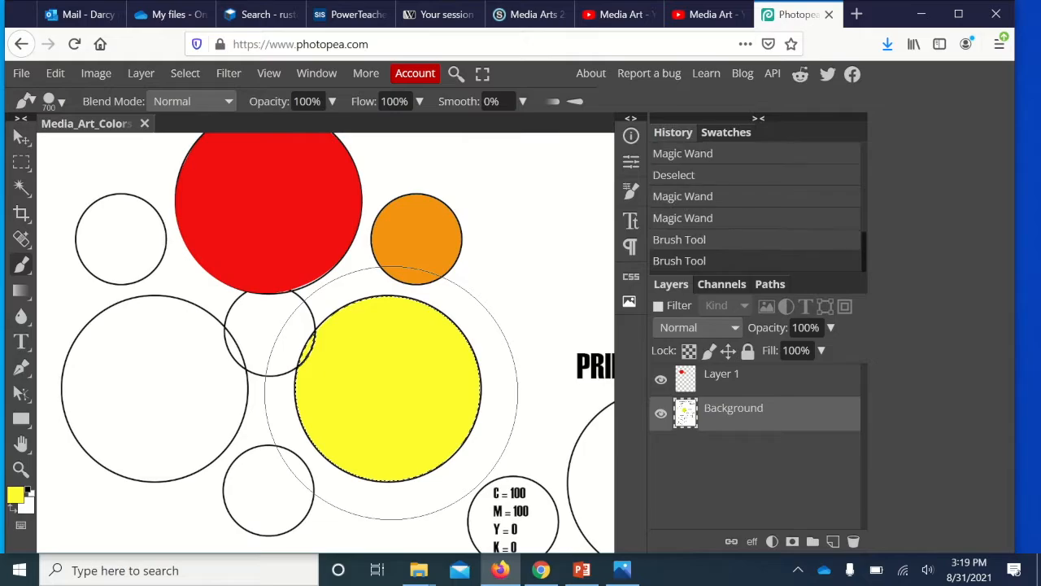
Clear the selection, reduce the brush to 125, and paint over the centre circle's outline inside the yellow circle
key("ctrl+d")
scroll(391, 392, "up", 5)
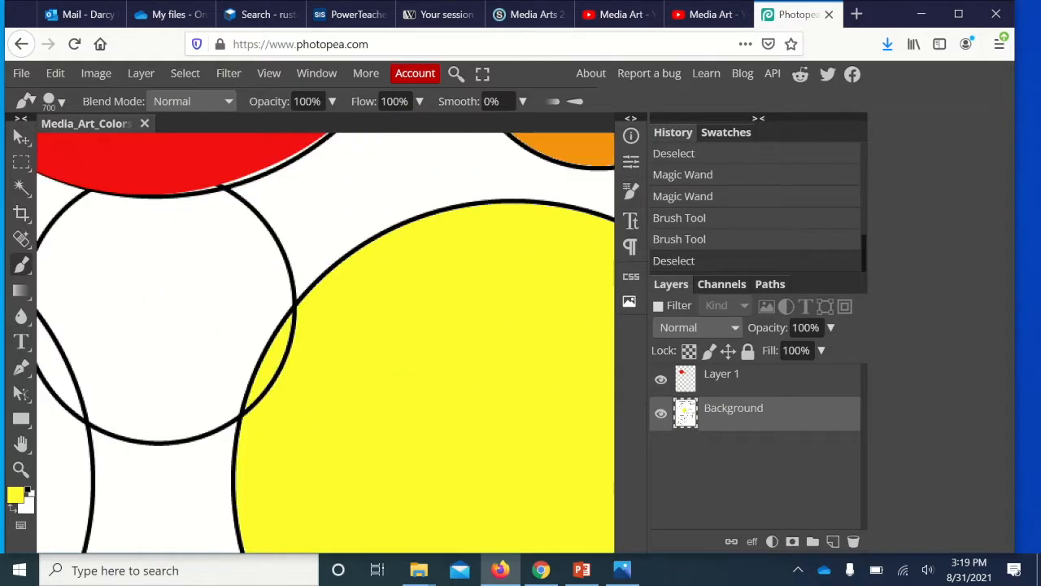
key("bracketleft")
key("bracketleft")
key("bracketleft")
key("bracketleft")
key("bracketleft")
key("bracketleft")
key("bracketleft")
key("bracketleft")
key("bracketleft")
mouse_move(349, 349)
left_mouse_down()
mouse_move(353, 388)
mouse_move(314, 396)
mouse_move(302, 418)
mouse_move(310, 425)
left_mouse_up()
left_click(311, 425)
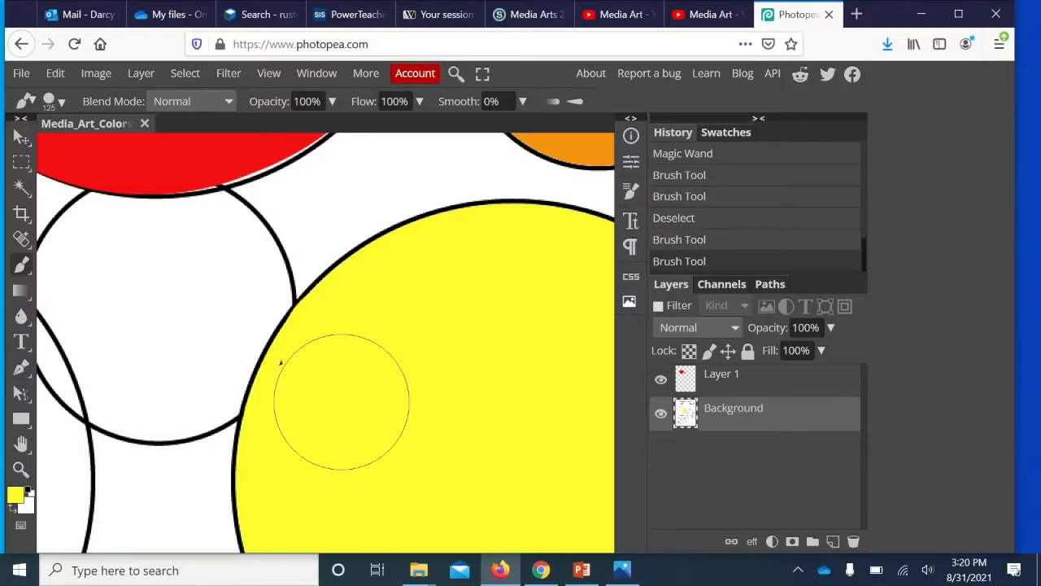
left_click(341, 386)
key("ctrl+minus")
key("ctrl+minus")
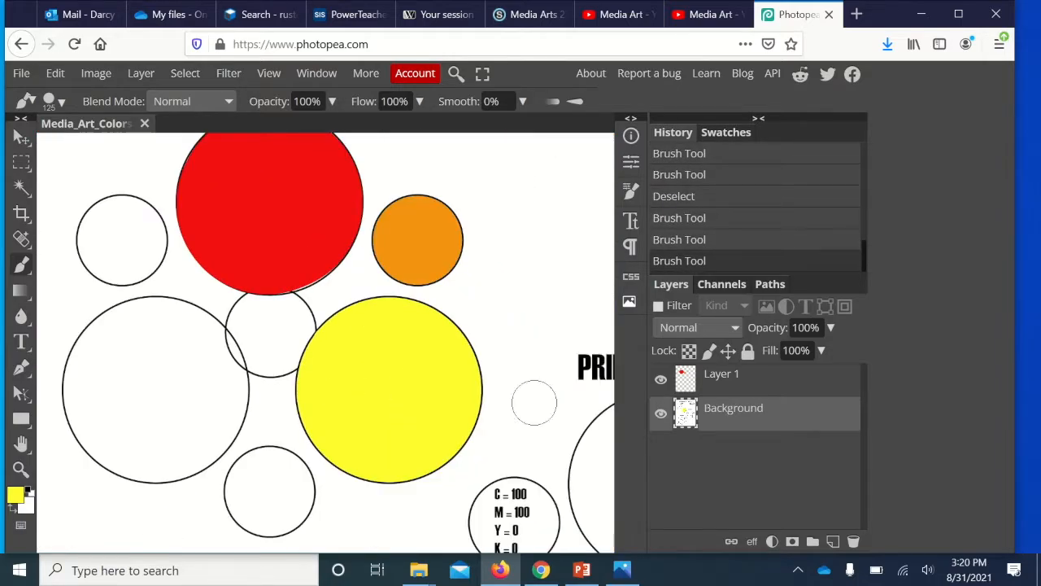
Toggle Layer 1's visibility off and on, and revert the document to the New Layer history state
left_click(660, 379)
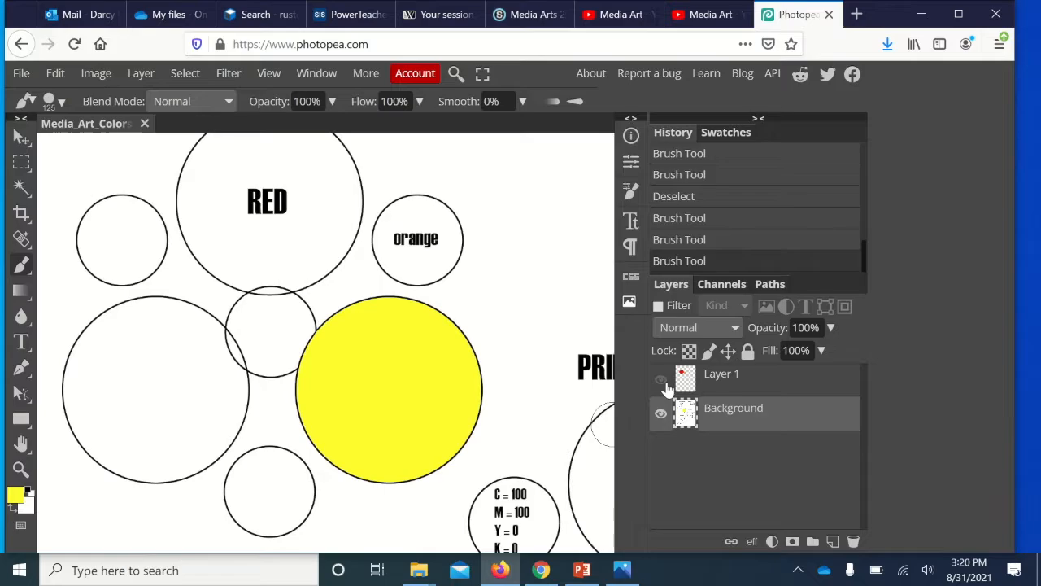
left_click(661, 380)
scroll(718, 166, "up", 5)
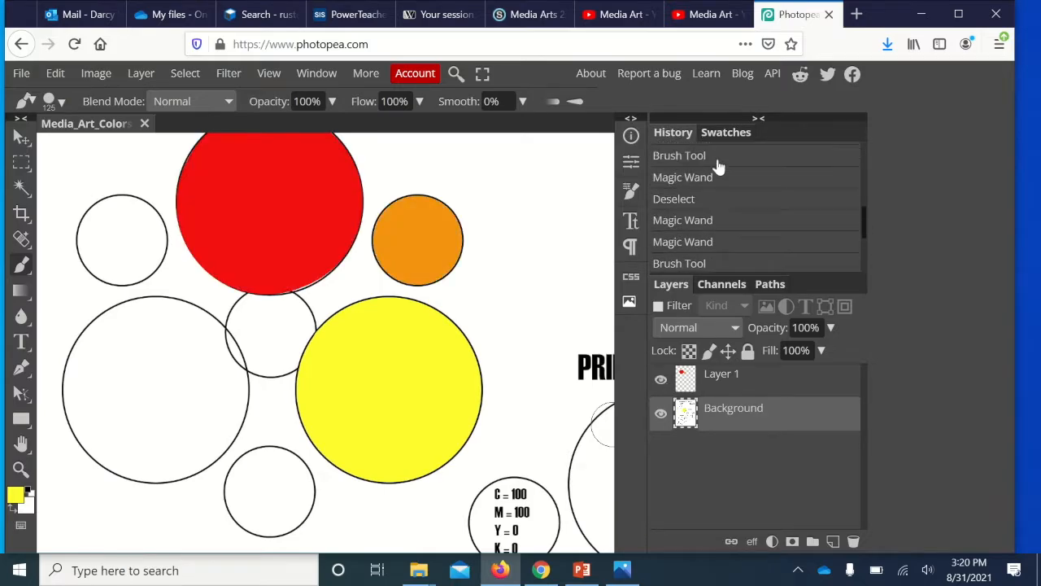
scroll(718, 165, "up", 3)
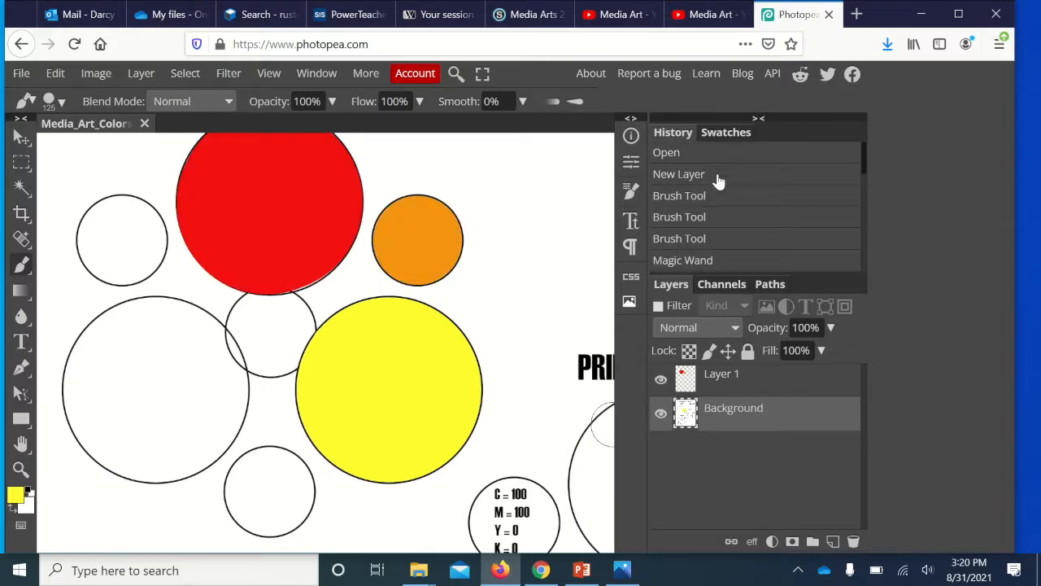
left_click(718, 174)
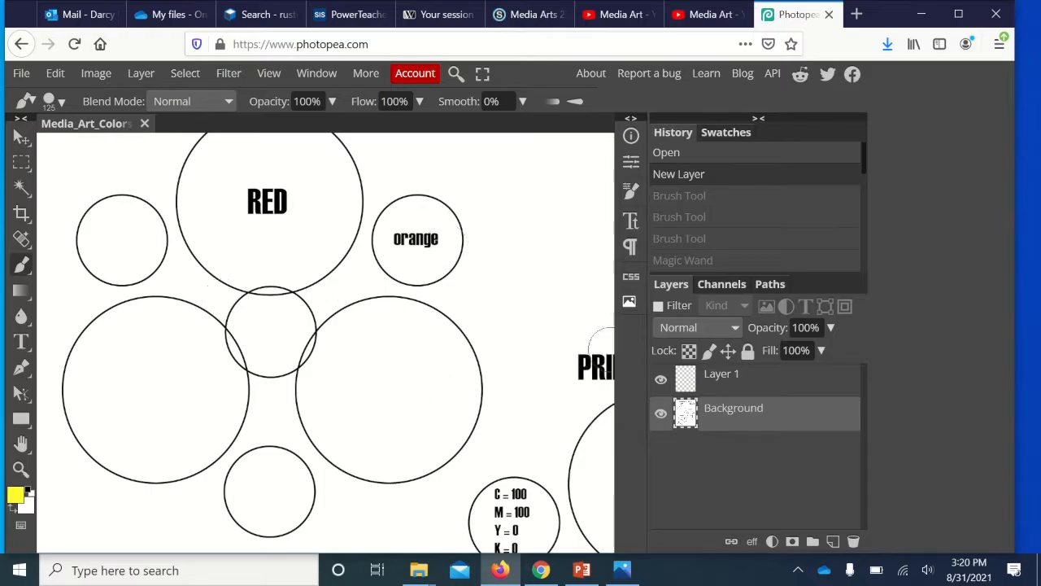
Select the large circle below the orange one on the Background layer with the Magic Wand, adding the sliver overlapped by the centre circle
left_click(735, 388)
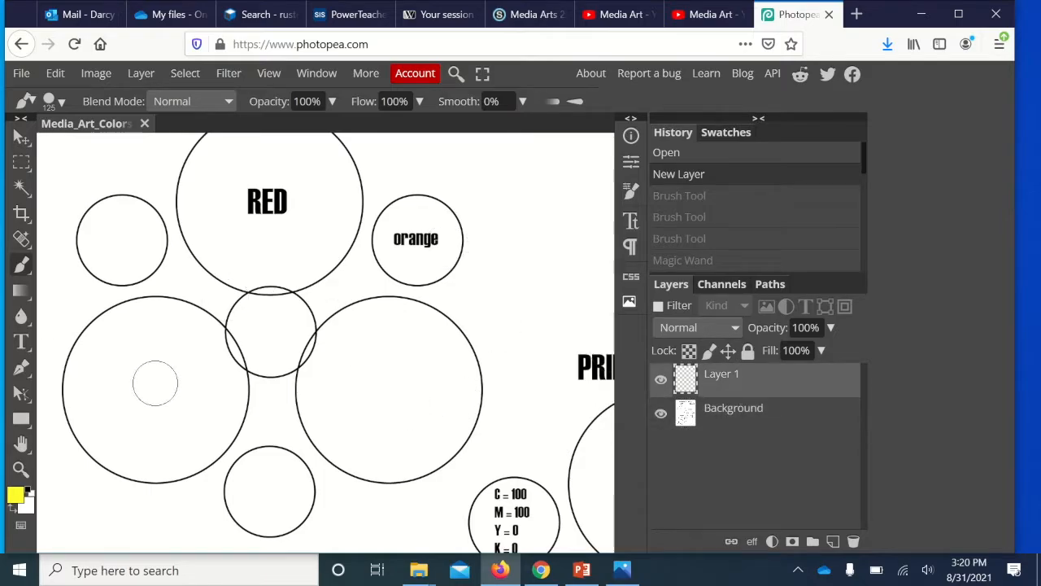
left_click(22, 187)
left_click(704, 413)
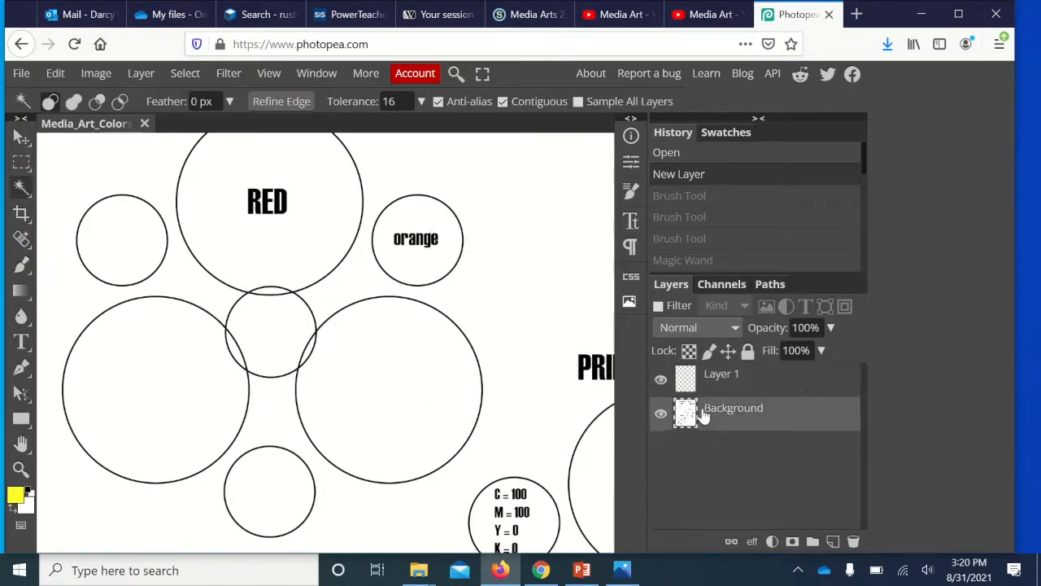
left_click(405, 386)
scroll(403, 384, "up", 2)
key("shift")
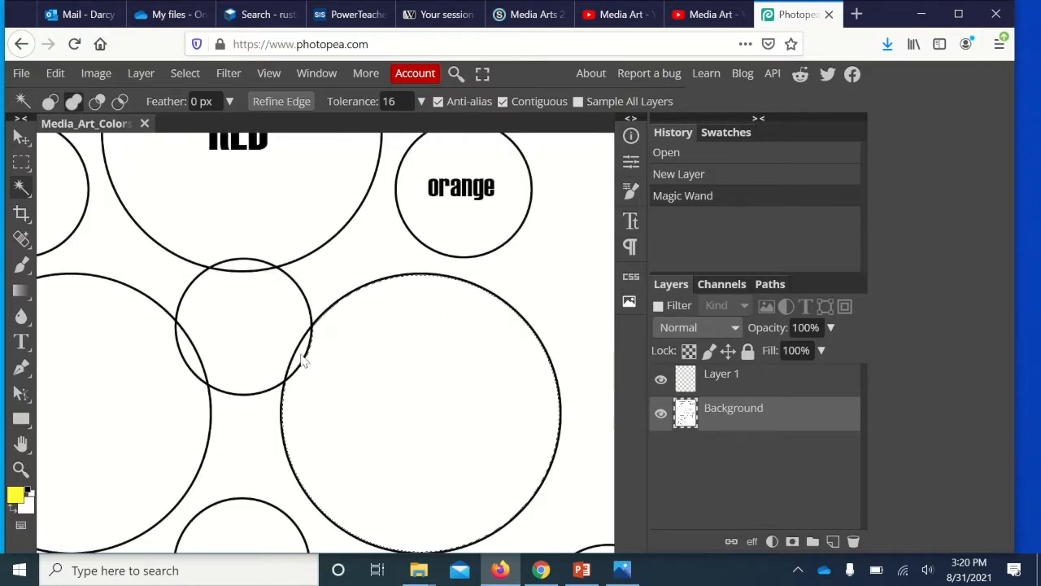
left_click(302, 360, "shift")
Activate Layer 1, paint the selected circle yellow with a size 500 brush, and deselect
left_click(736, 389)
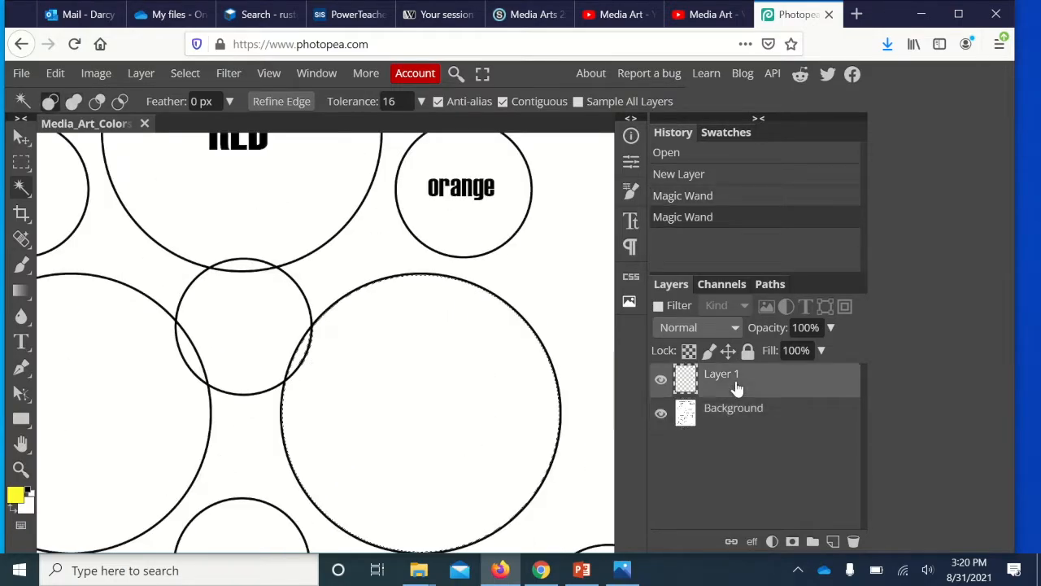
key("b")
key("bracketright")
key("bracketright")
key("bracketright")
mouse_move(469, 360)
left_mouse_down()
mouse_move(349, 360)
mouse_move(442, 372)
left_mouse_up()
key("ctrl+d")
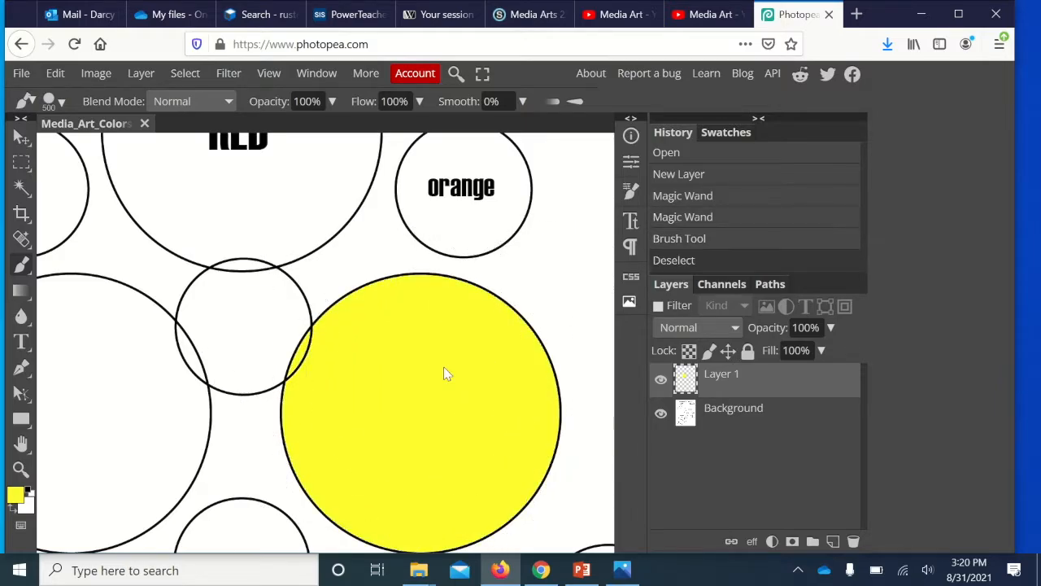
Reduce the brush to 125 and paint yellow over the centre circle's outline inside the yellow circle on Layer 1
key("bracketleft")
key("bracketleft")
key("bracketleft")
key("bracketleft")
key("bracketleft")
key("bracketleft")
key("bracketleft")
scroll(365, 387, "up", 2)
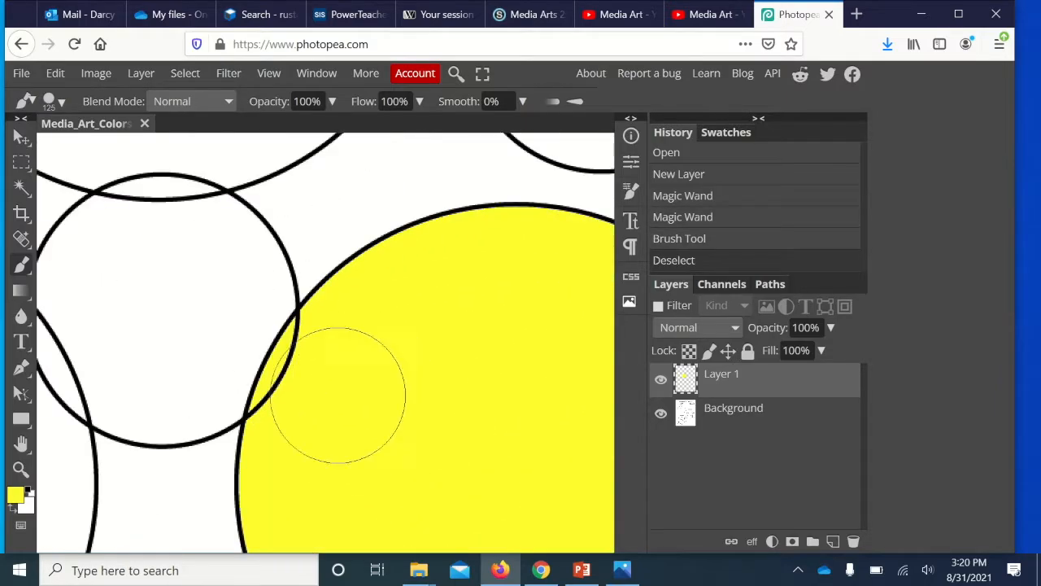
left_click(311, 433)
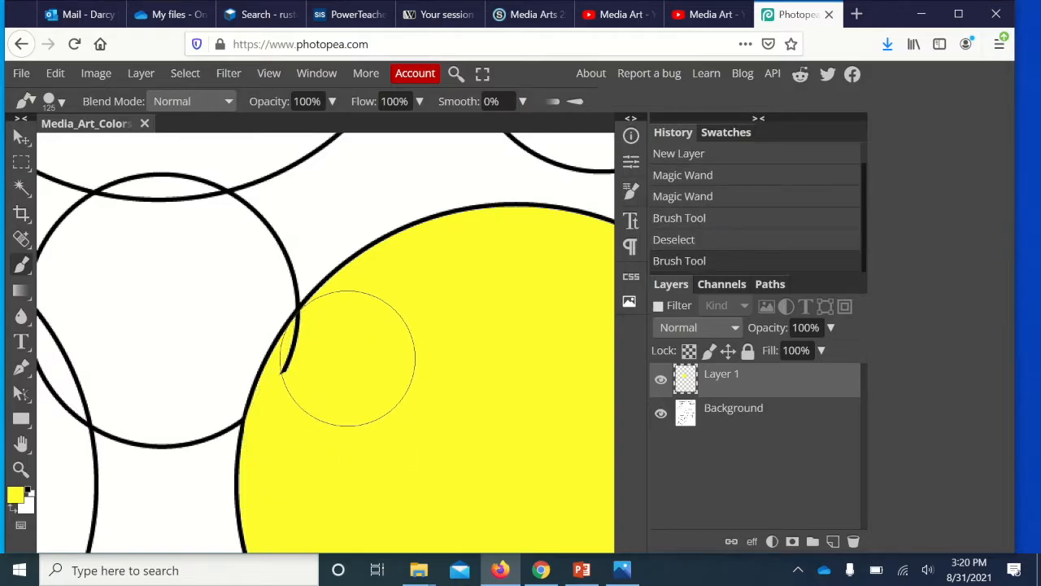
left_click(346, 370)
left_click(339, 391)
scroll(616, 409, "down", 3)
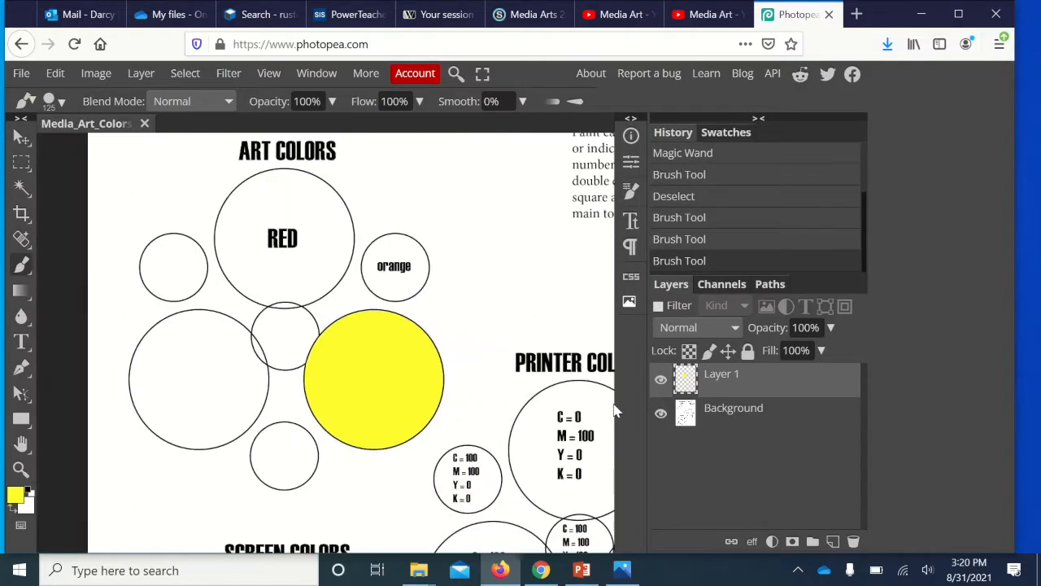
Duplicate the yellow circle onto the RED circle with the Move tool and nudge the copy into alignment with the outline
left_click(21, 138)
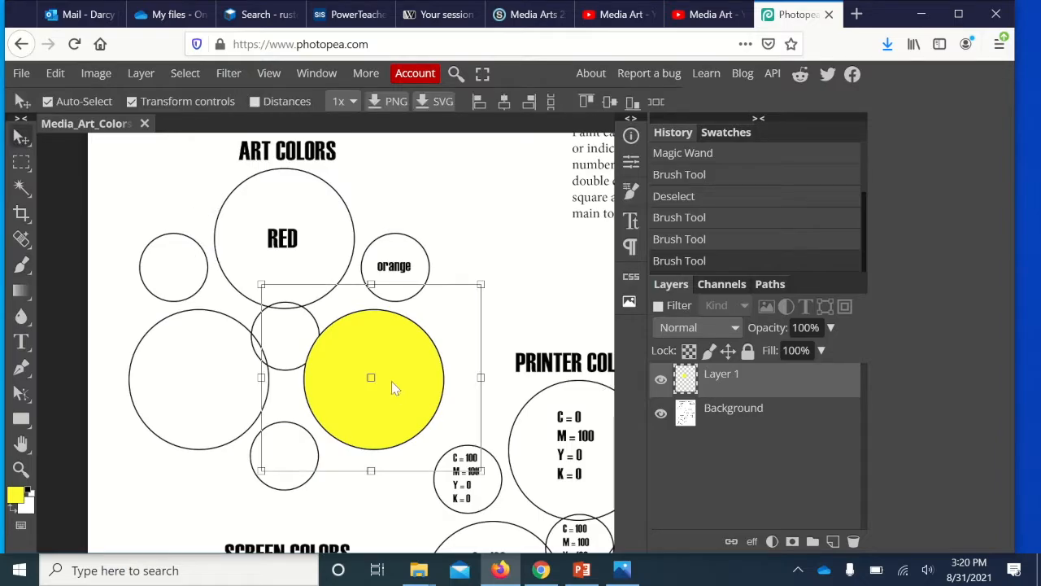
left_click_drag(391, 381, 305, 249)
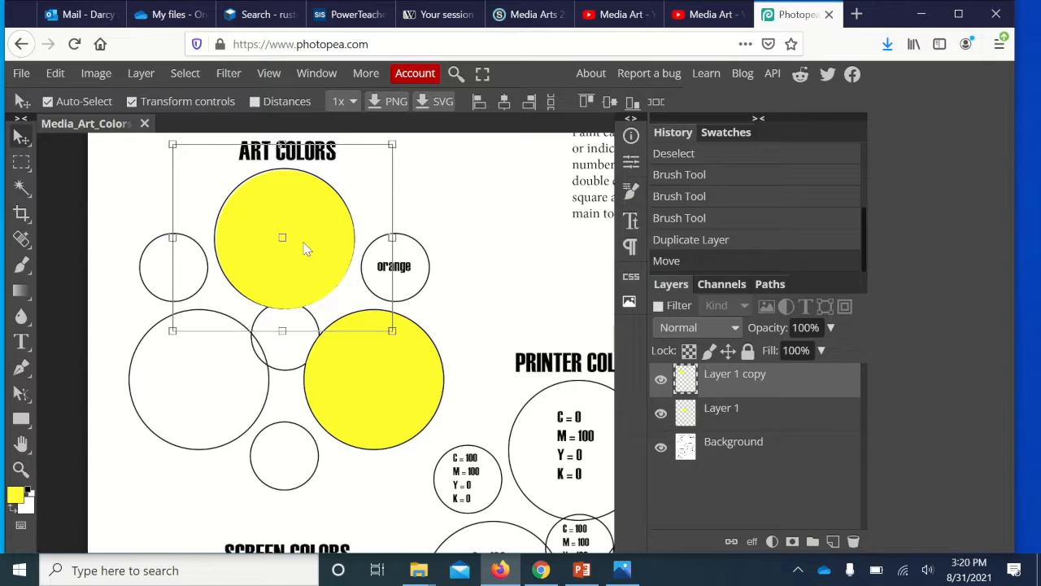
key("Up")
key("Up")
key("Up")
key("Left")
key("Up")
key("Up")
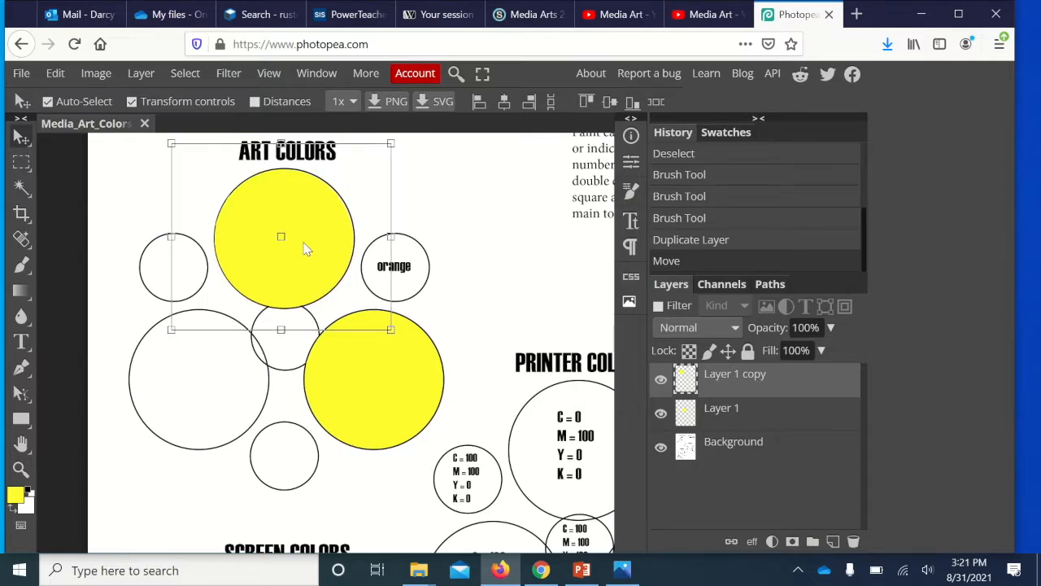
Turn the copied circle red with a Hue/Saturation adjustment, setting Hue to -60
left_click(96, 74)
mouse_move(108, 97)
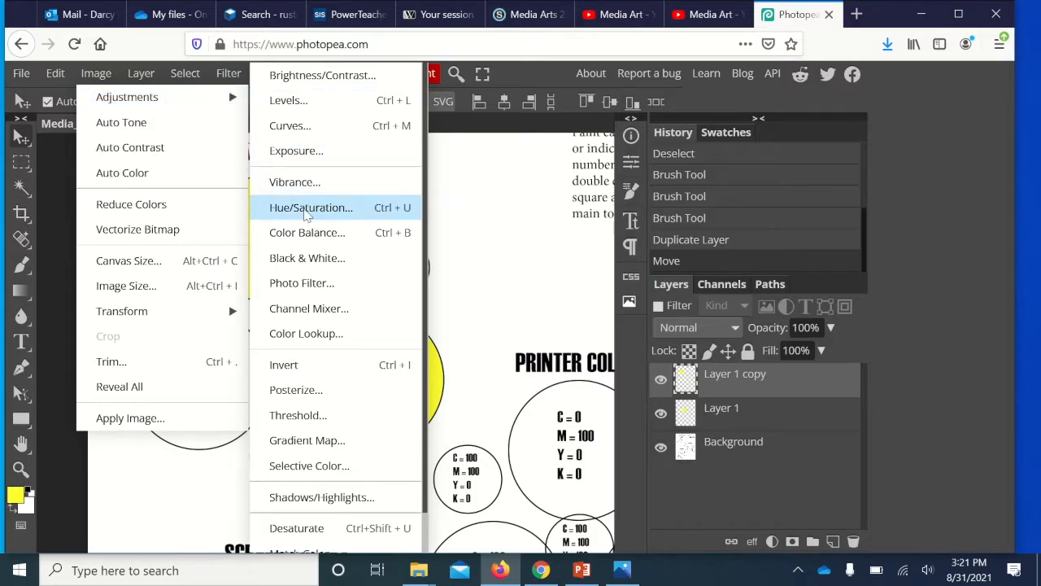
left_click(306, 210)
left_click_drag(306, 208, 571, 219)
left_click_drag(548, 272, 500, 278)
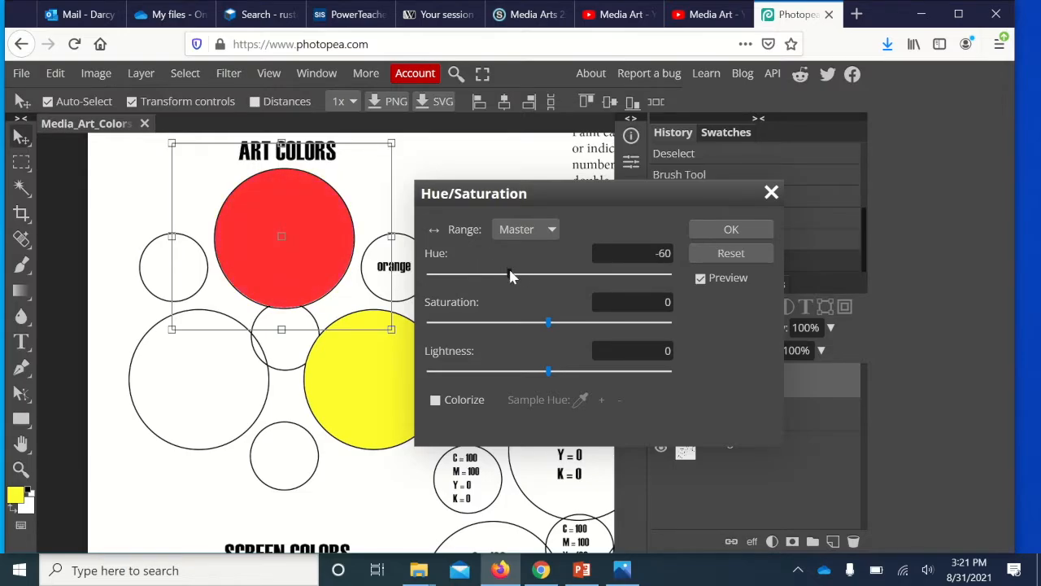
left_click(730, 232)
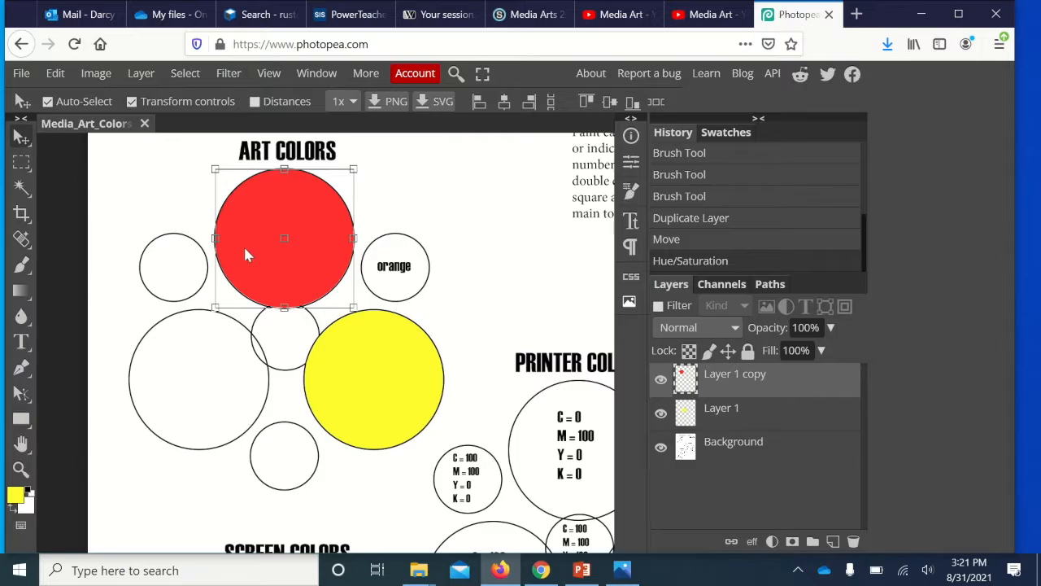
Try to duplicate the red circle and scale it down to fit the orange circle, and delete the copy
left_click_drag(252, 224, 383, 256)
key("ctrl+plus")
left_click_drag(536, 337, 432, 233)
left_click_drag(398, 190, 425, 231)
key("Return")
key("Delete")
Select the inside of the orange circle on the Background layer with the Magic Wand and add a new layer
left_click_drag(305, 223, 305, 225)
left_click(283, 488)
key("w")
left_click(283, 493)
left_click(419, 262)
left_click(832, 541)
Set the foreground colour to orange, fill the selected circle on the new layer with an enlarged brush, and deselect
left_click(16, 494)
left_click_drag(341, 391, 344, 407)
left_click(432, 414)
key("b")
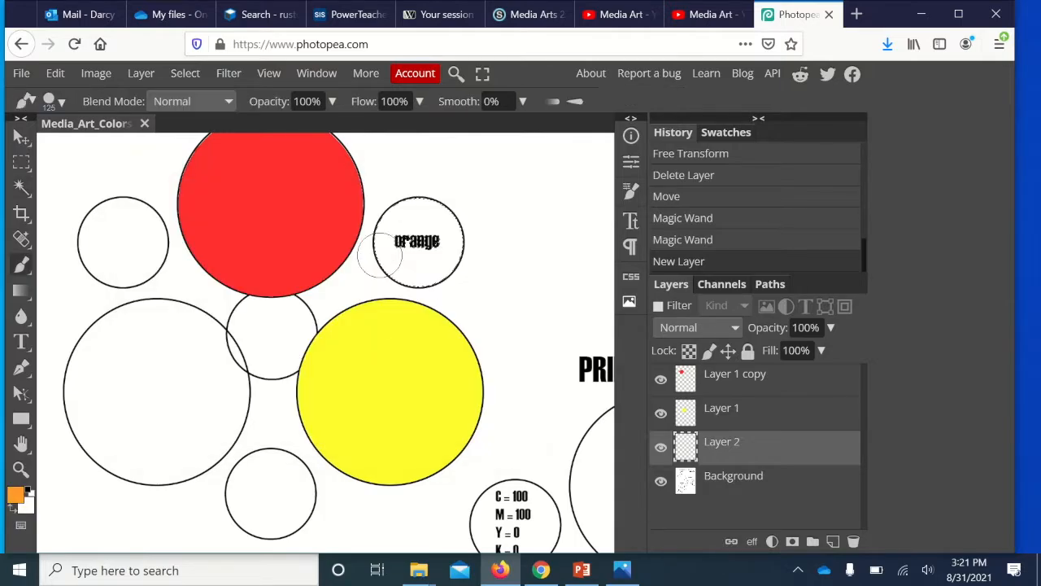
key("bracketright")
key("bracketright")
key("bracketright")
key("bracketright")
key("bracketright")
key("bracketright")
key("bracketright")
left_click(419, 242)
key("ctrl+d")
Reduce the brush size and paint orange over the word "orange" inside its circle
key("bracketleft")
key("bracketleft")
key("bracketleft")
key("bracketleft")
key("bracketleft")
left_click(418, 242)
Duplicate the orange circle onto the small circle below the centre and turn it green with Hue/Saturation
left_click(21, 137)
mouse_move(435, 227)
left_mouse_down()
mouse_move(386, 282)
mouse_move(290, 478)
left_mouse_up()
left_click(106, 74)
mouse_move(115, 120)
left_click(297, 234)
left_click_drag(550, 275, 625, 280)
left_click(729, 228)
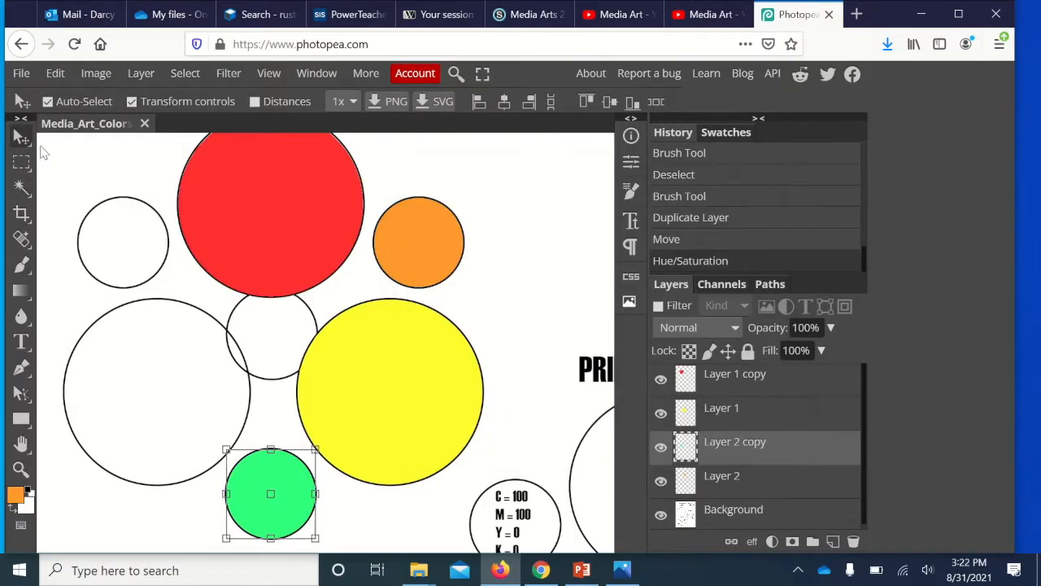
Duplicate the yellow circle onto the empty large circle, turn it blue with Hue/Saturation, and align it with the outline
key("alt+bracketright")
left_click_drag(413, 370, 176, 363)
left_click(96, 74)
mouse_move(115, 121)
left_click(296, 232)
left_click_drag(550, 274, 664, 276)
left_click(730, 228)
left_click_drag(159, 366, 157, 363)
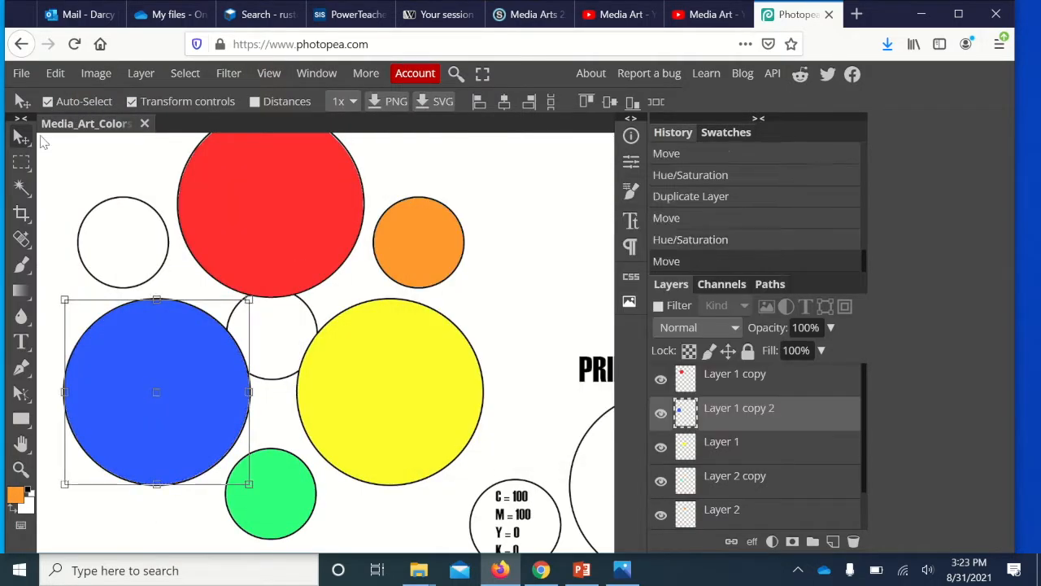
Duplicate the green circle onto the small circle between red and blue and turn it purple with Hue/Saturation
left_click(297, 509)
key("super")
key("super")
left_click_drag(297, 509, 149, 257)
left_click(96, 73)
mouse_move(105, 90)
left_click(301, 204)
left_click_drag(550, 274, 649, 278)
left_click(740, 224)
key("alt")
left_click_drag(135, 261, 224, 227)
left_click_drag(213, 222, 219, 274)
key("ctrl+z")
key("ctrl+z")
Duplicate the purple circle onto the centre circle and turn it brown with Hue 98, Saturation -55 and Lightness -39
left_click_drag(135, 252, 262, 337, "alt")
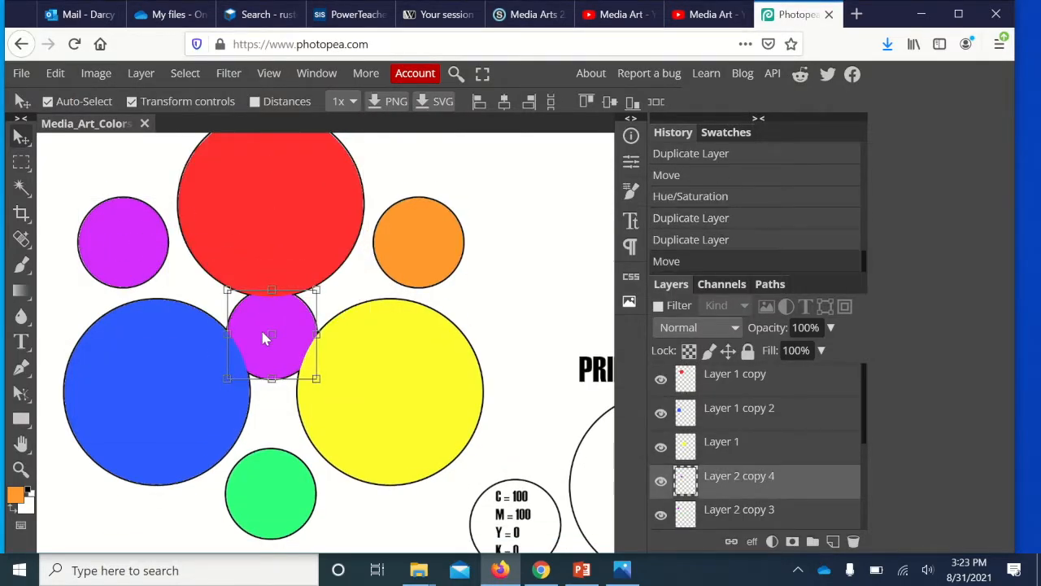
left_click(96, 74)
mouse_move(114, 115)
left_click(291, 205)
left_click_drag(550, 274, 431, 274)
left_click_drag(638, 279, 614, 279)
left_click_drag(492, 324, 484, 324)
left_click(523, 370)
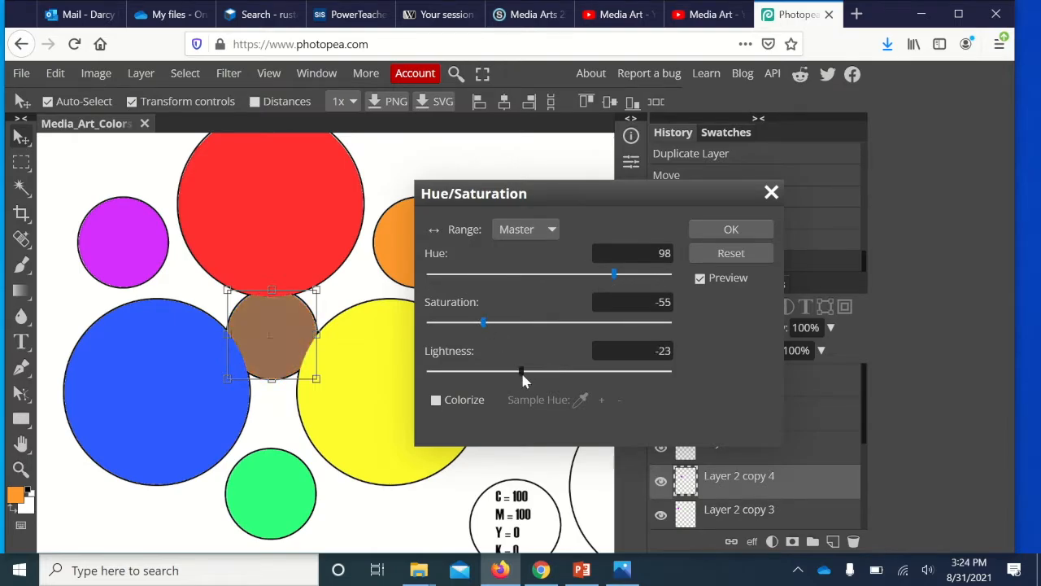
left_click_drag(513, 371, 499, 371)
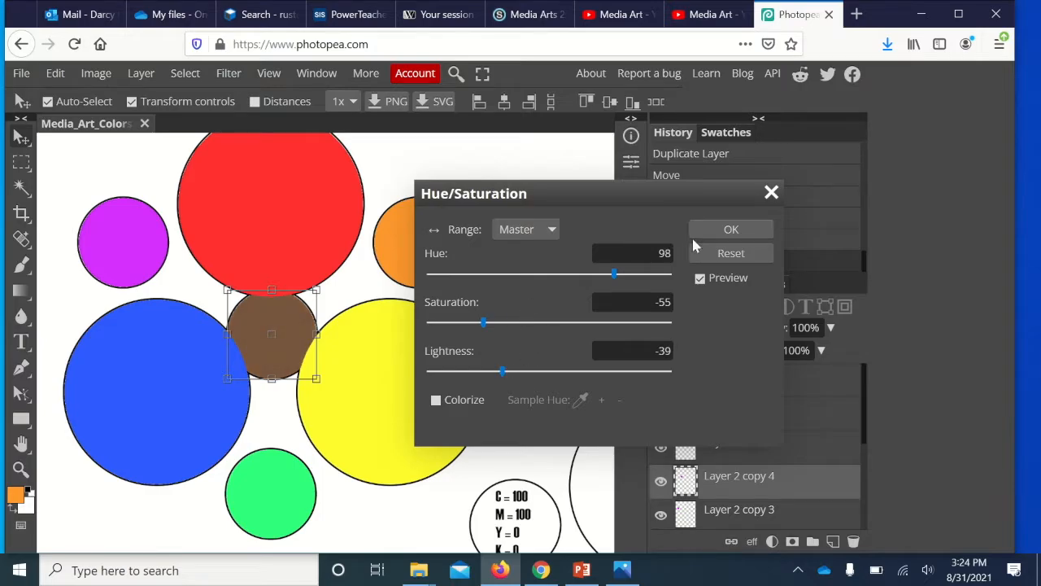
left_click(706, 231)
key("Down")
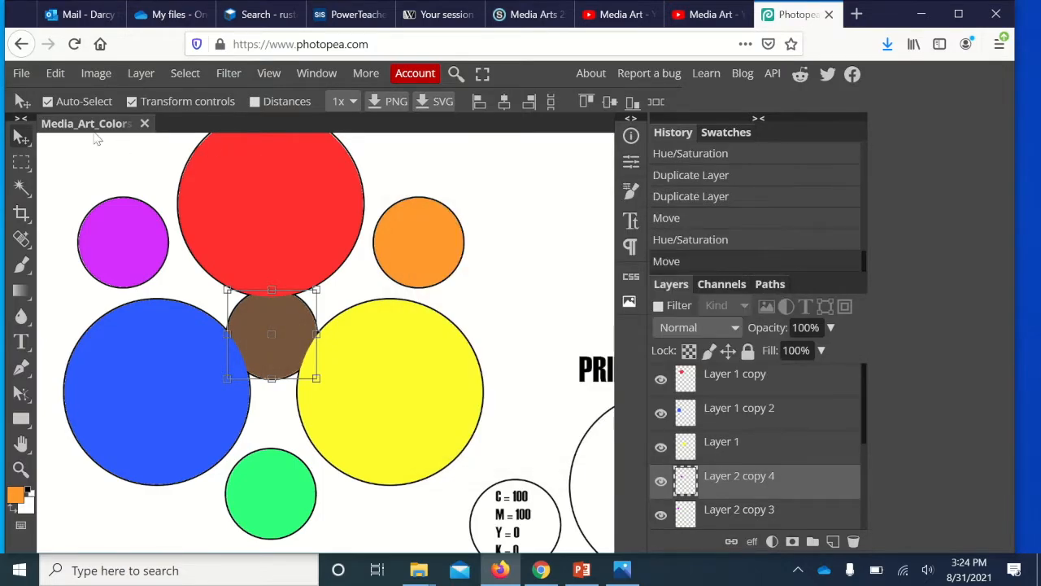
Examine the whole sheet, including the unpainted Printer Colors and Screen Colors circles and their labels
left_click(503, 277)
key("ctrl+minus")
key("ctrl+minus")
key("ctrl+plus")
key("ctrl+minus")
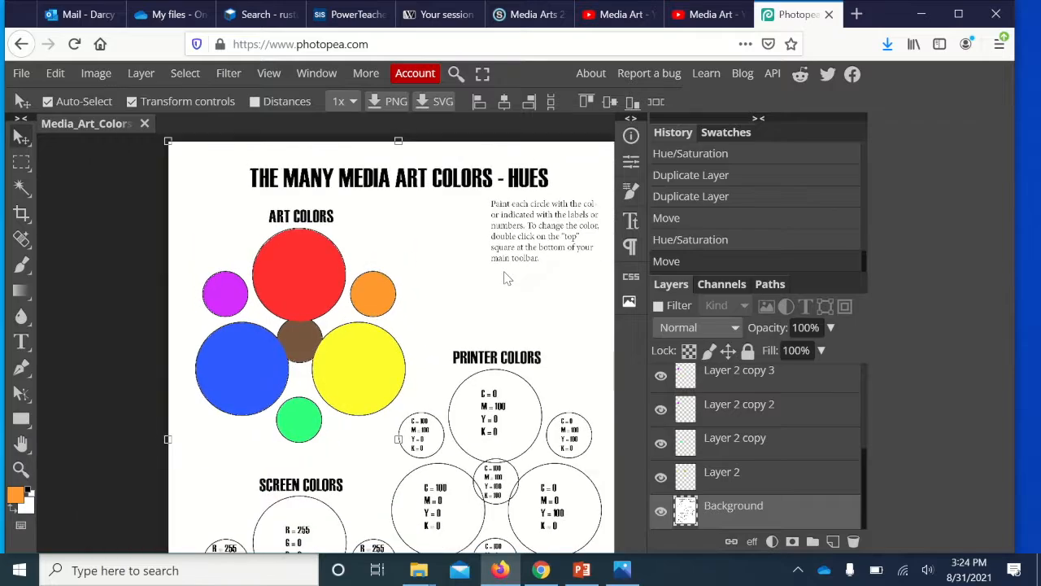
scroll(504, 279, "left", 2)
scroll(504, 278, "right", 4)
scroll(504, 278, "down", 3)
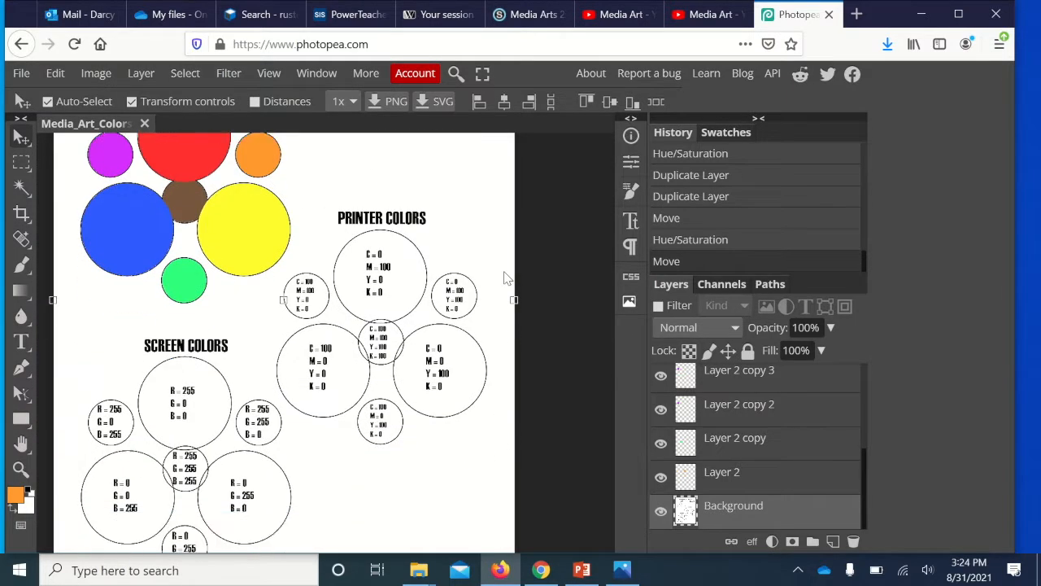
scroll(504, 278, "down", 1)
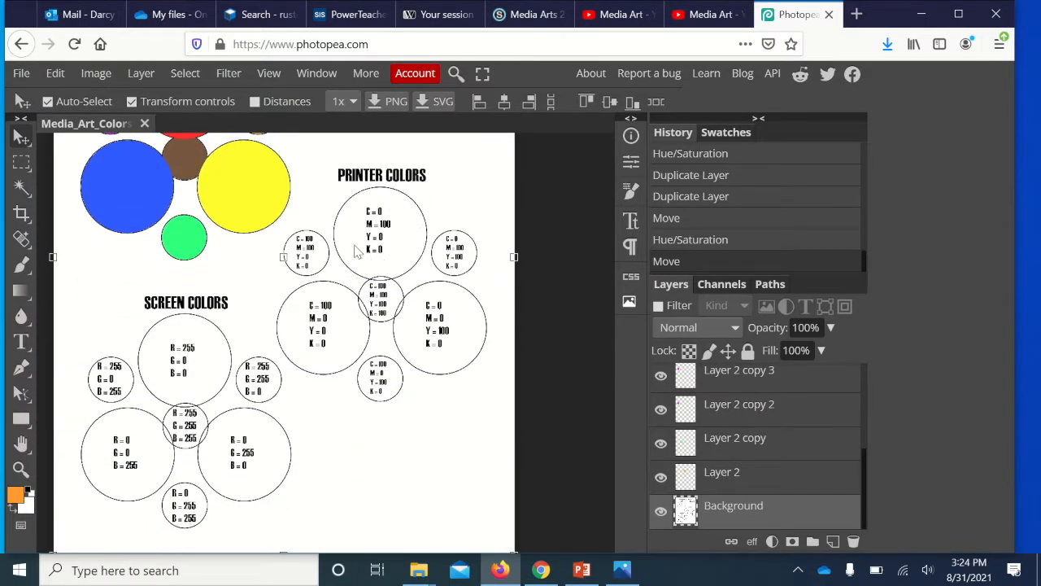
Duplicate the large yellow circle onto the topmost large circle under the SCREEN COLORS heading
scroll(259, 333, "right", 2)
scroll(259, 333, "left", 4)
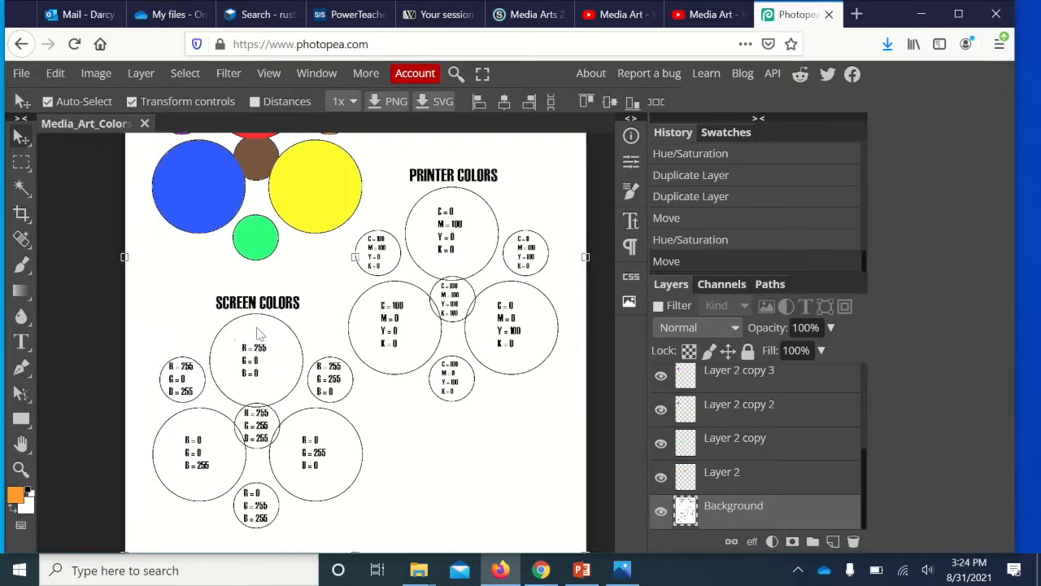
left_click(348, 224)
scroll(348, 224, "down", 1)
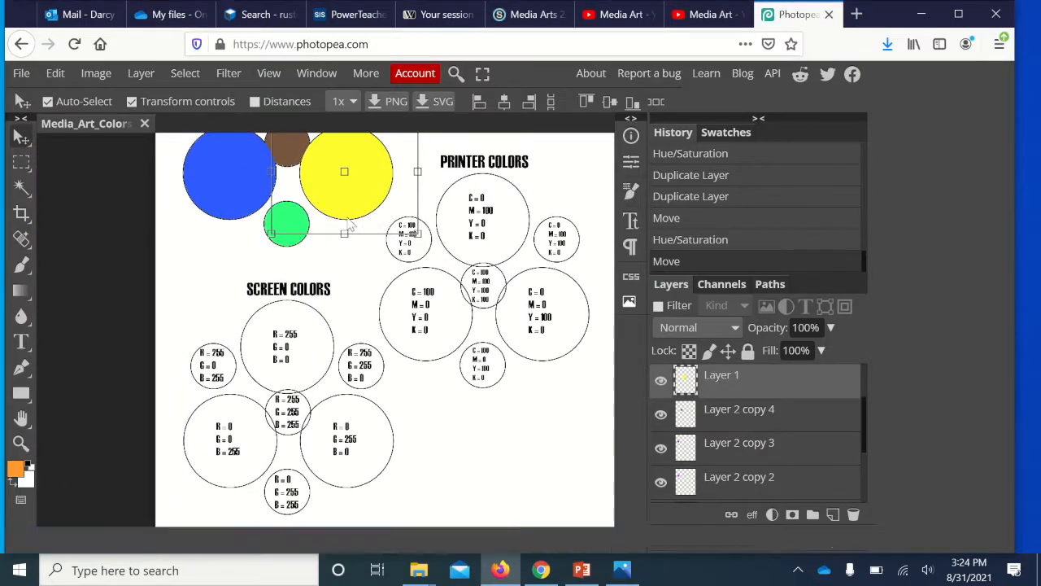
left_click_drag(350, 167, 310, 325)
scroll(310, 325, "up", 2)
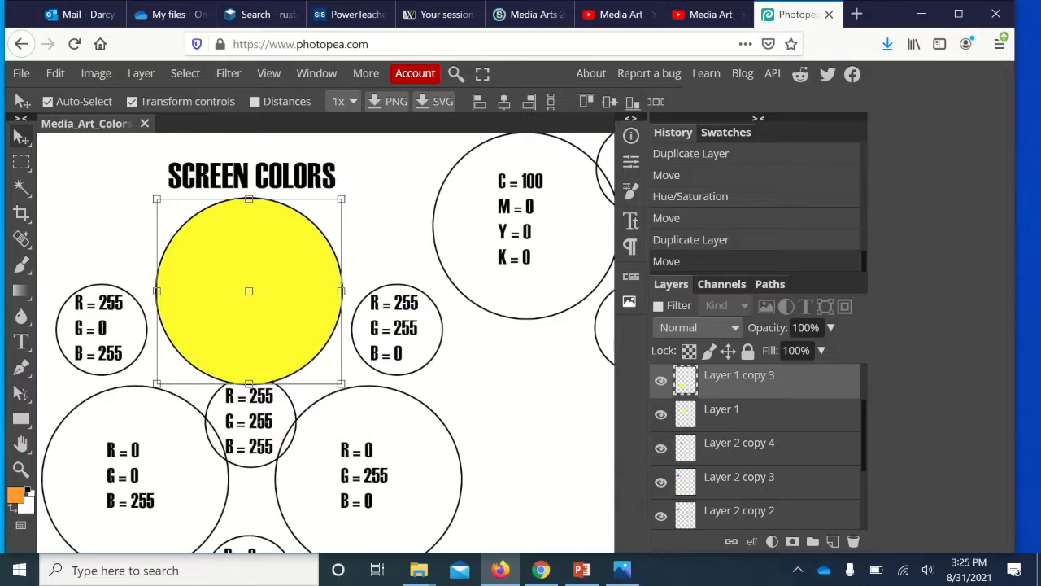
Check the label beneath the copied yellow circle, select the copy's pixels, and set the foreground colour to R 255, G 0, B 0
left_click(660, 383)
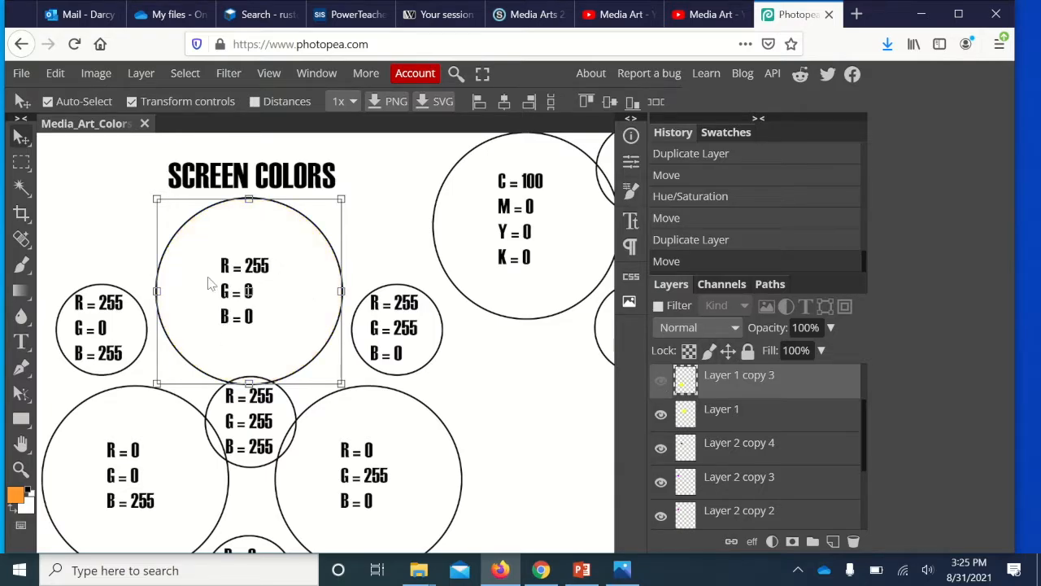
left_click(663, 384)
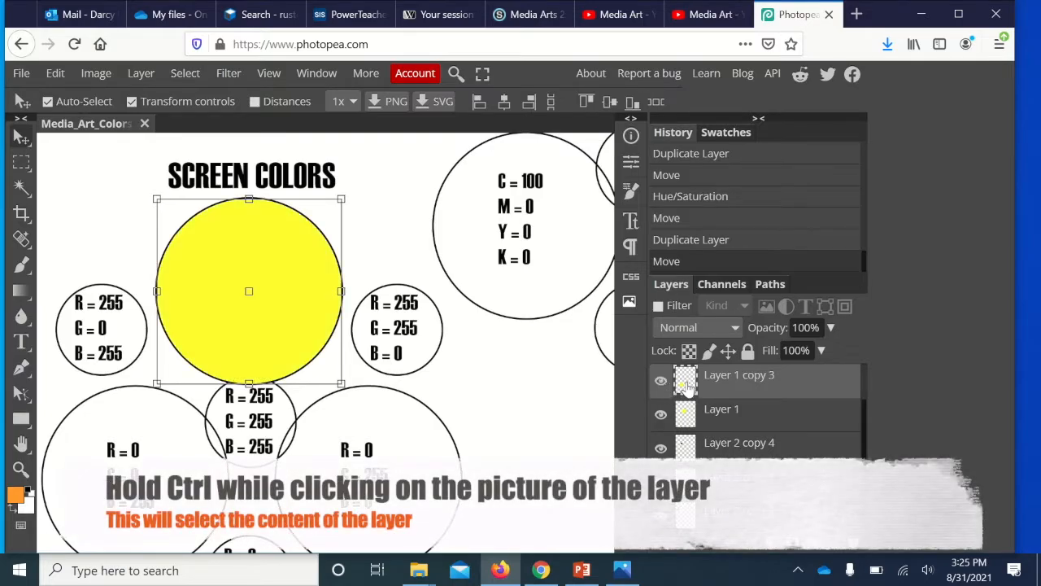
left_click(687, 387, "ctrl")
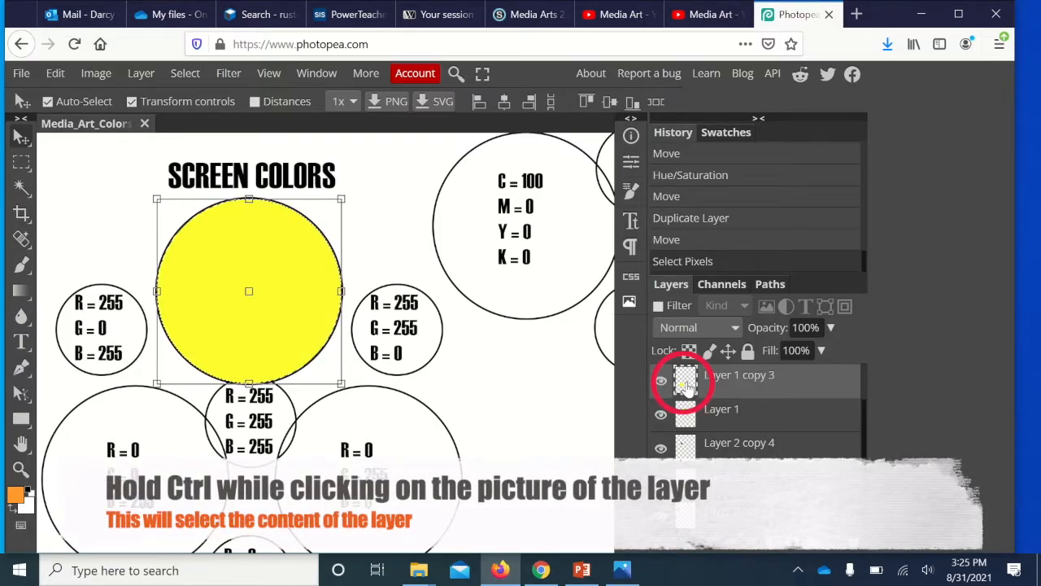
left_click(15, 495)
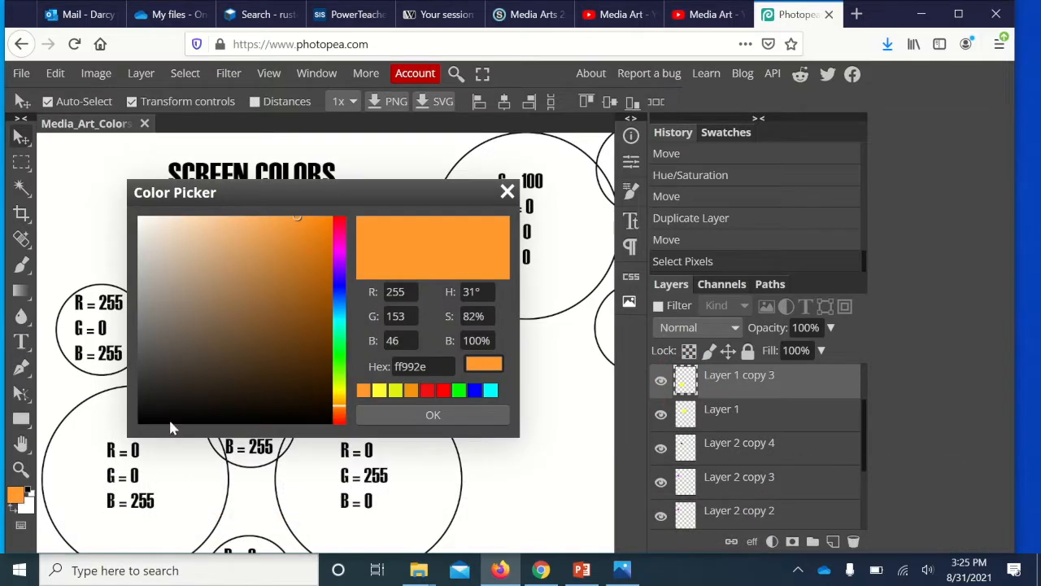
type("0")
left_click(410, 339)
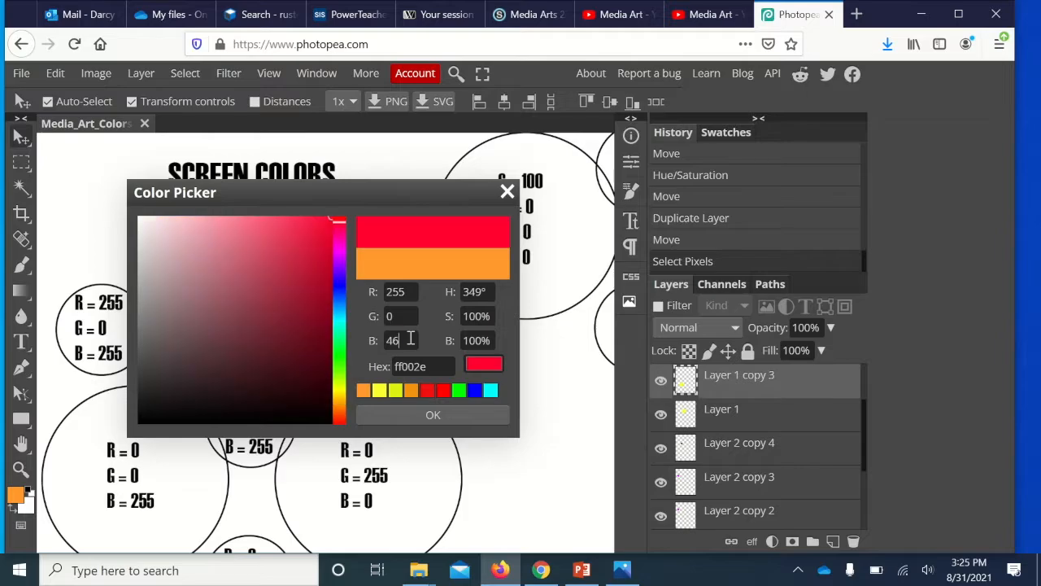
left_click(411, 317)
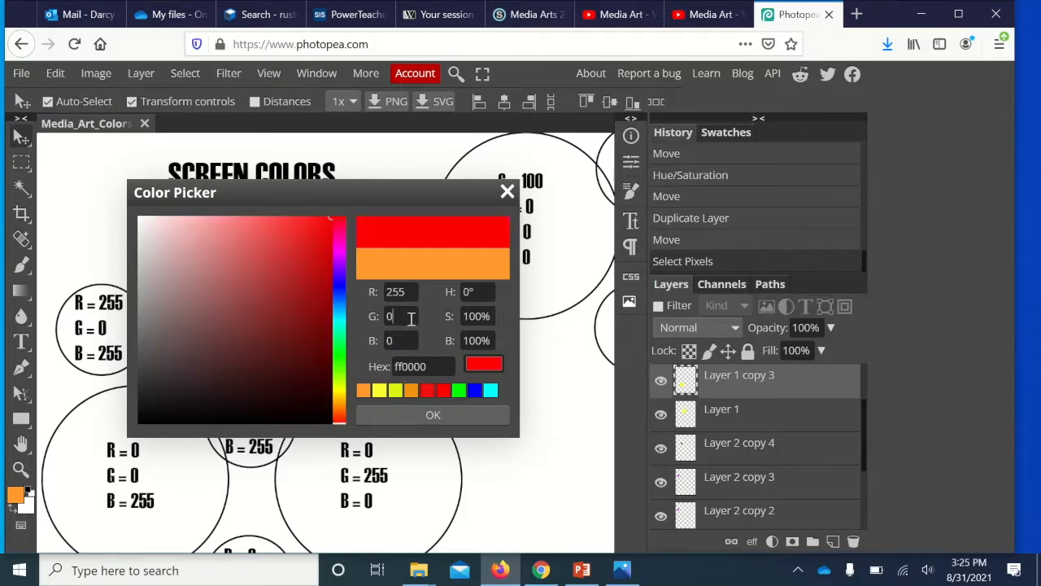
left_click(410, 418)
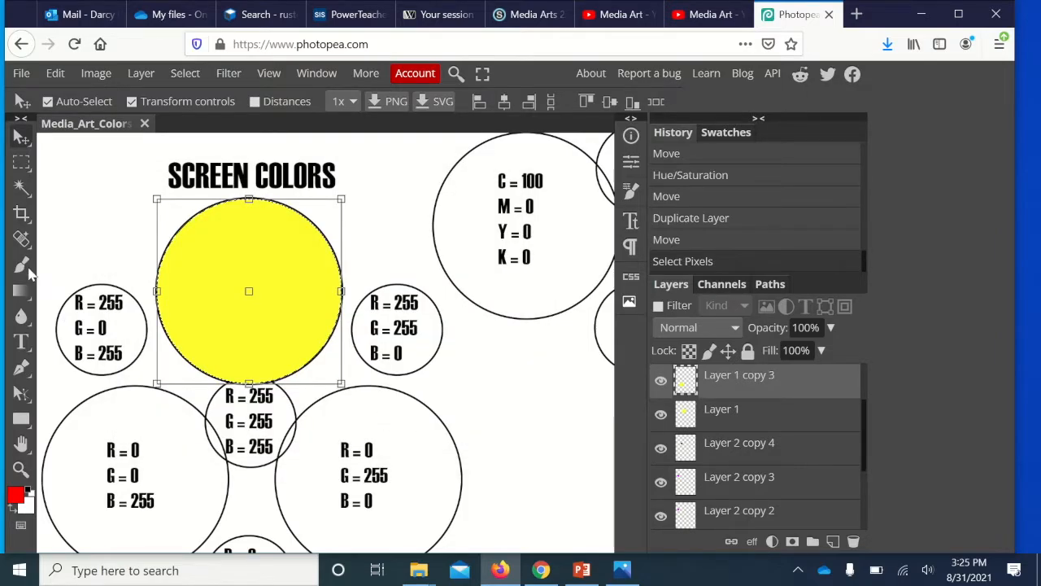
Paint the selected circle red with the Brush tool enlarged to 600, and clear the selection
left_click(22, 265)
key("bracketright")
key("bracketright")
key("bracketright")
key("bracketright")
key("bracketright")
key("bracketright")
left_click_drag(251, 289, 244, 294)
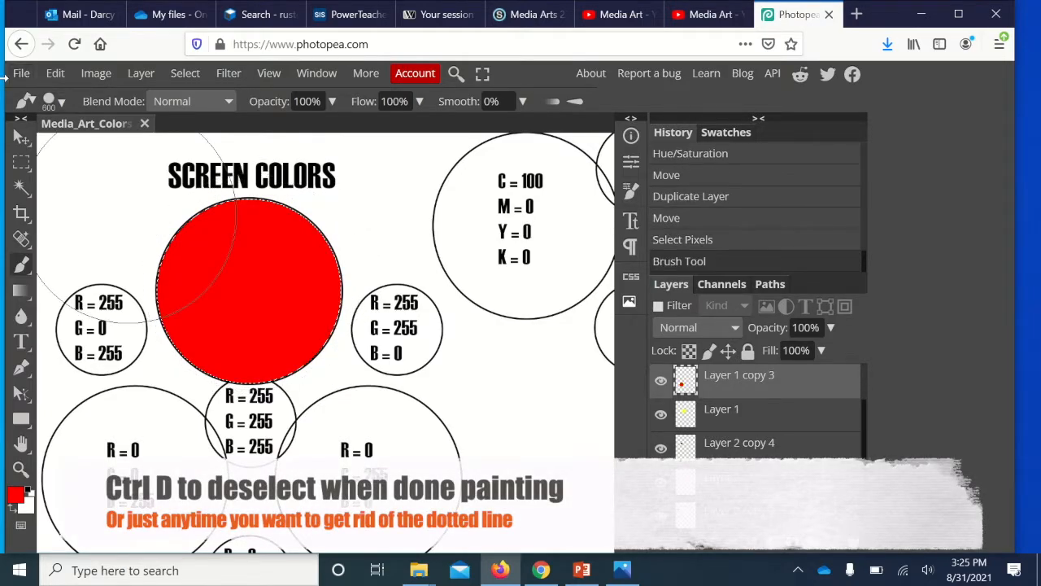
left_click(21, 138)
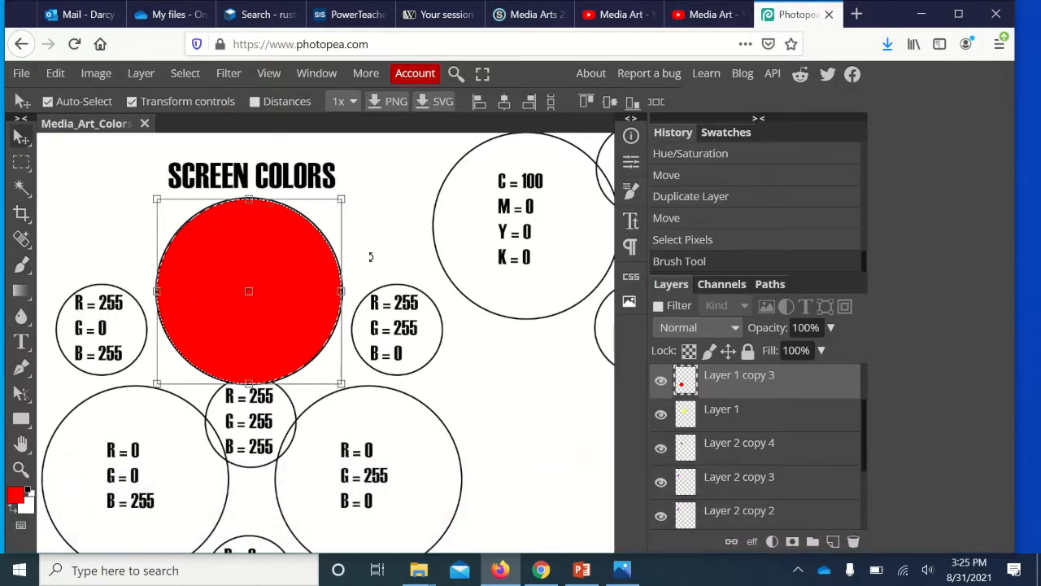
key("ctrl+alt+t")
key("Return")
key("ctrl+d")
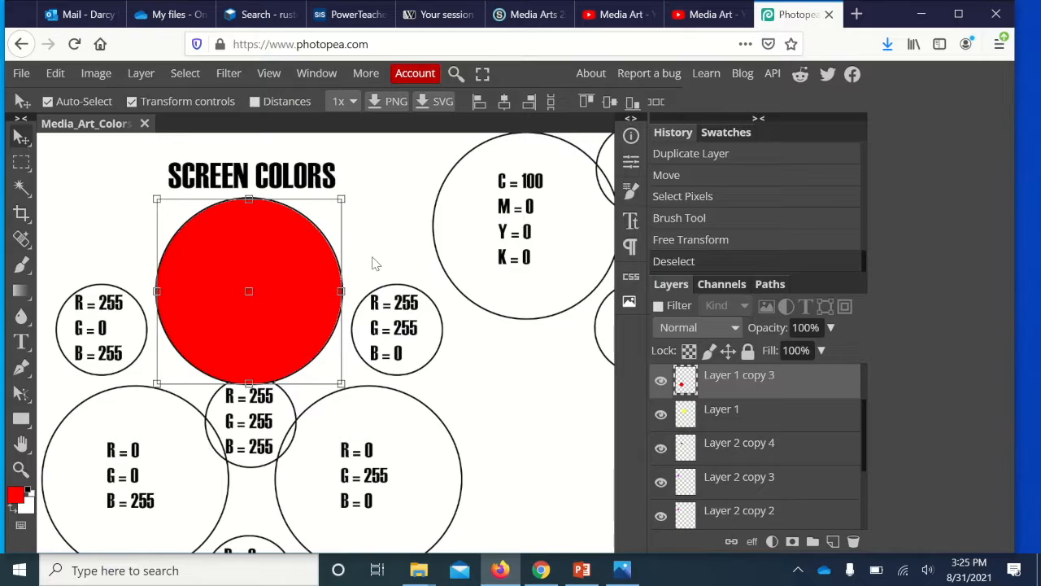
key("ctrl+t")
scroll(349, 238, "up", 2)
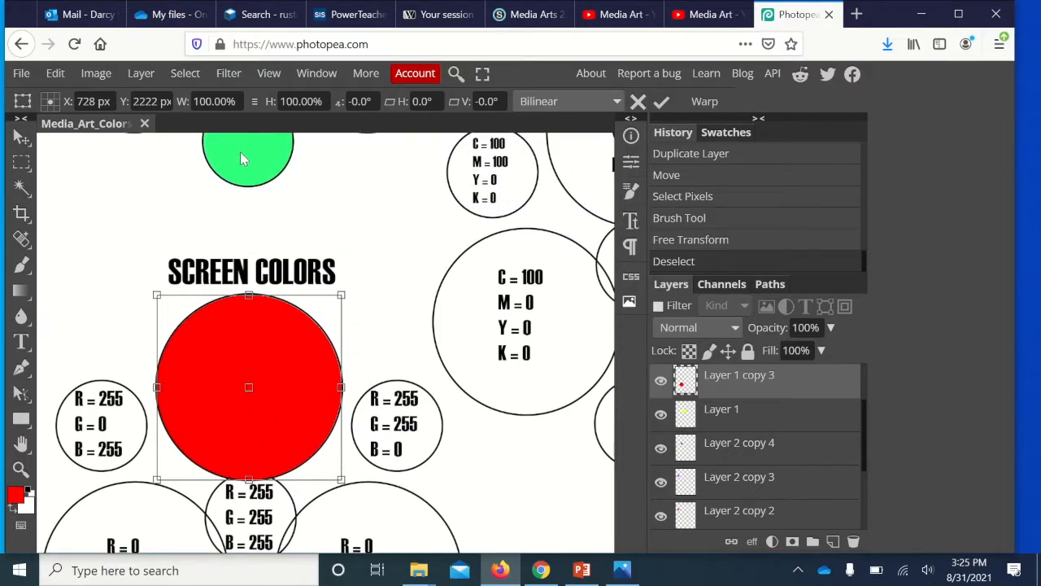
left_click_drag(241, 153, 356, 222)
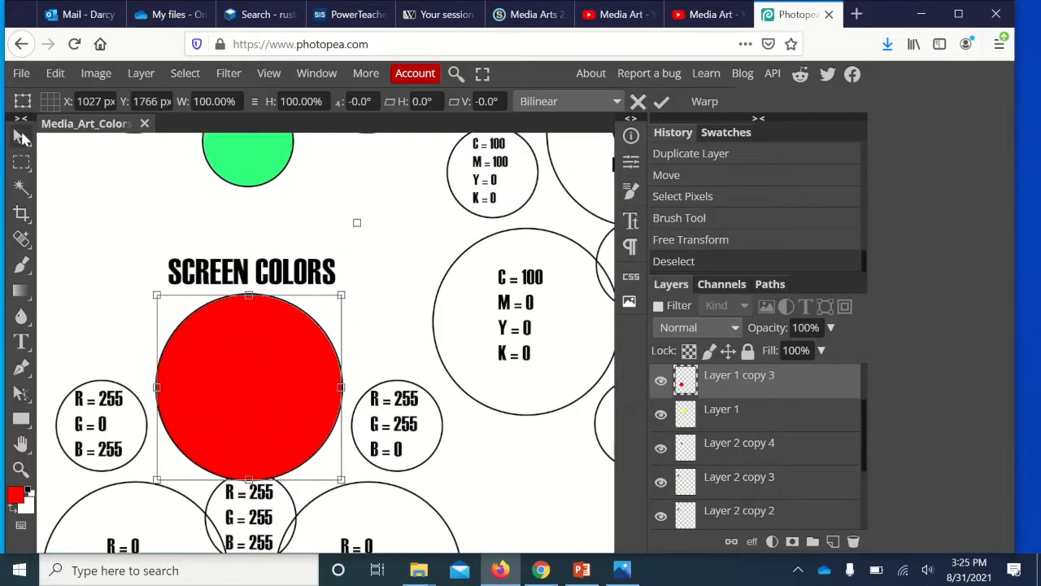
left_click(22, 138)
Duplicate the small green circle beside the R=255 G=255 B=0 outline, select its pixels, and set the foreground colour to R 255, G 255, B 0
left_click_drag(245, 152, 491, 457)
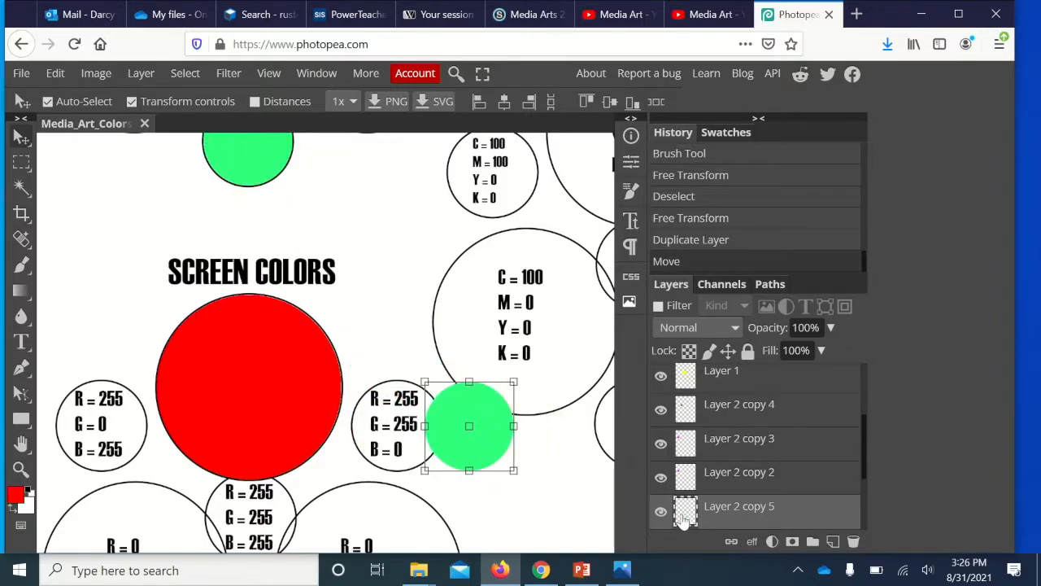
left_click(684, 517, "ctrl")
left_click(14, 491)
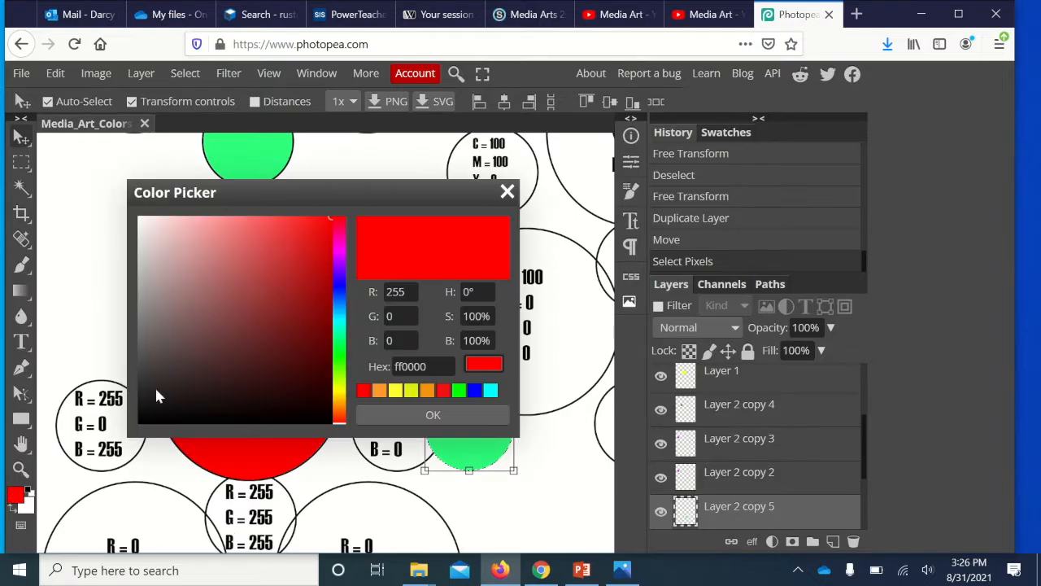
key("Return")
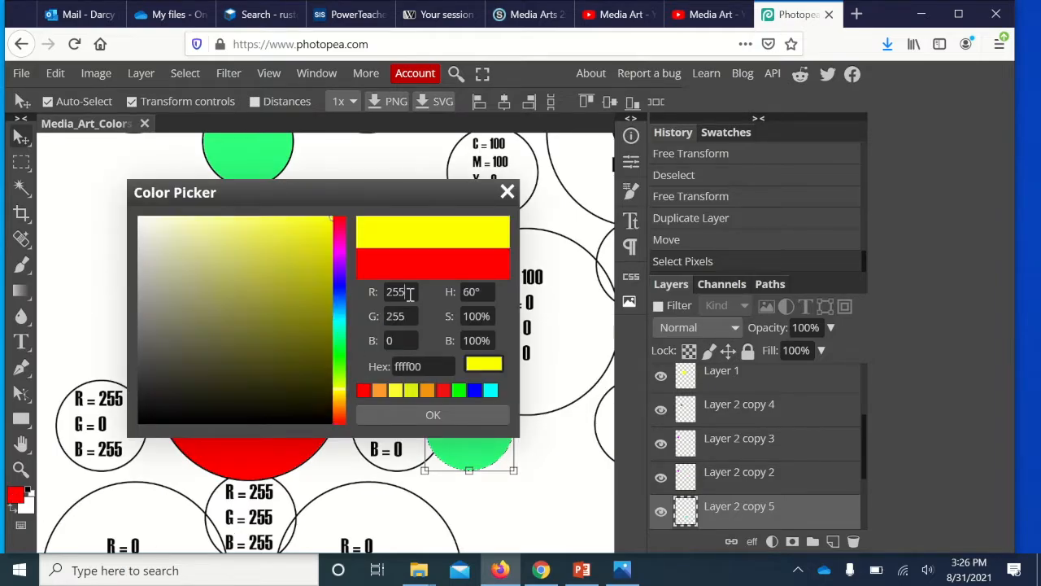
left_click(405, 417)
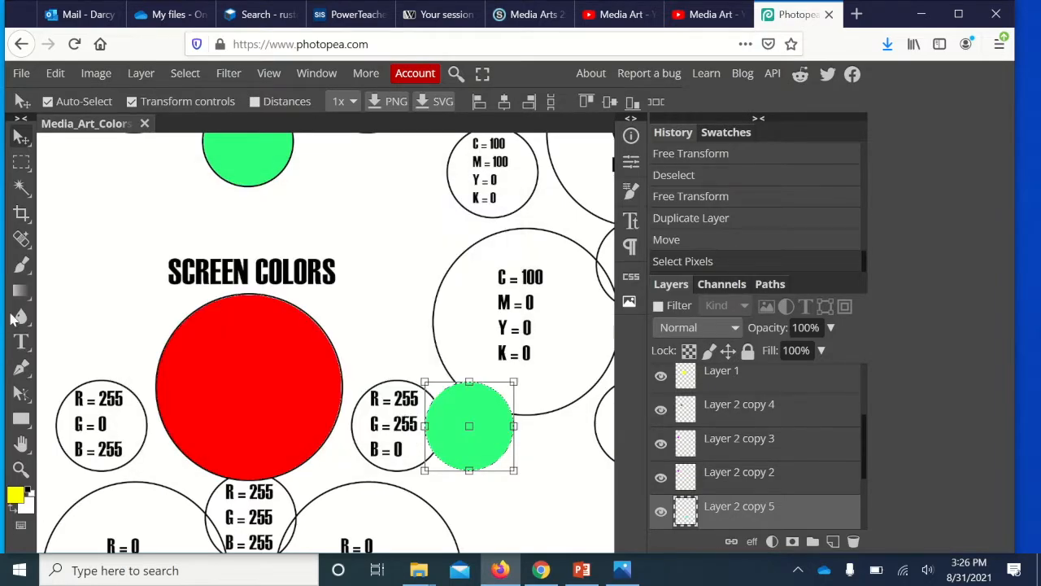
Brush the selected small copy yellow and fit it onto the small outline beside the red circle
left_click(21, 264)
left_click(462, 413)
key("ctrl+d")
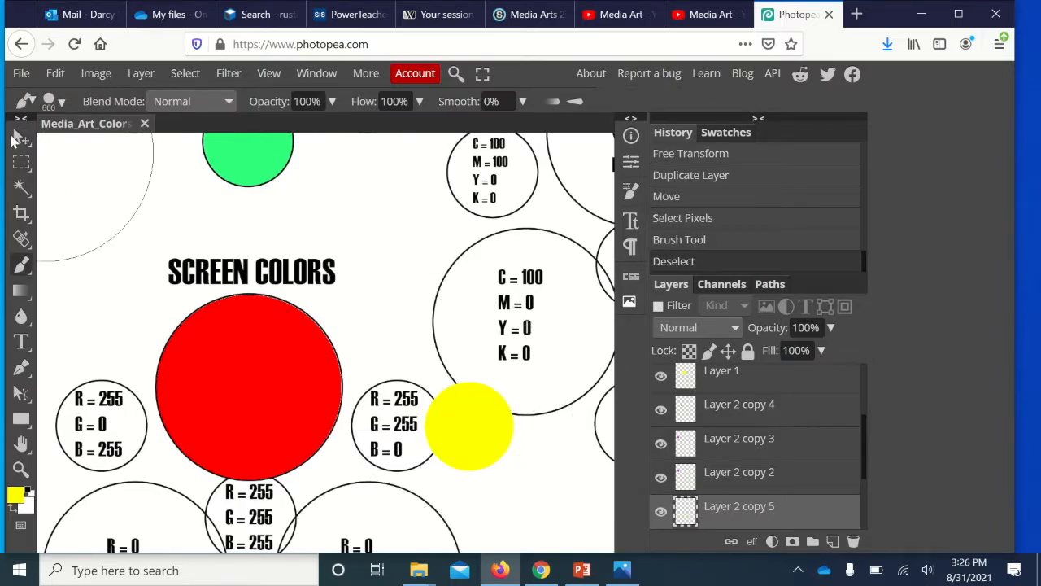
key("v")
left_click_drag(434, 460, 385, 463)
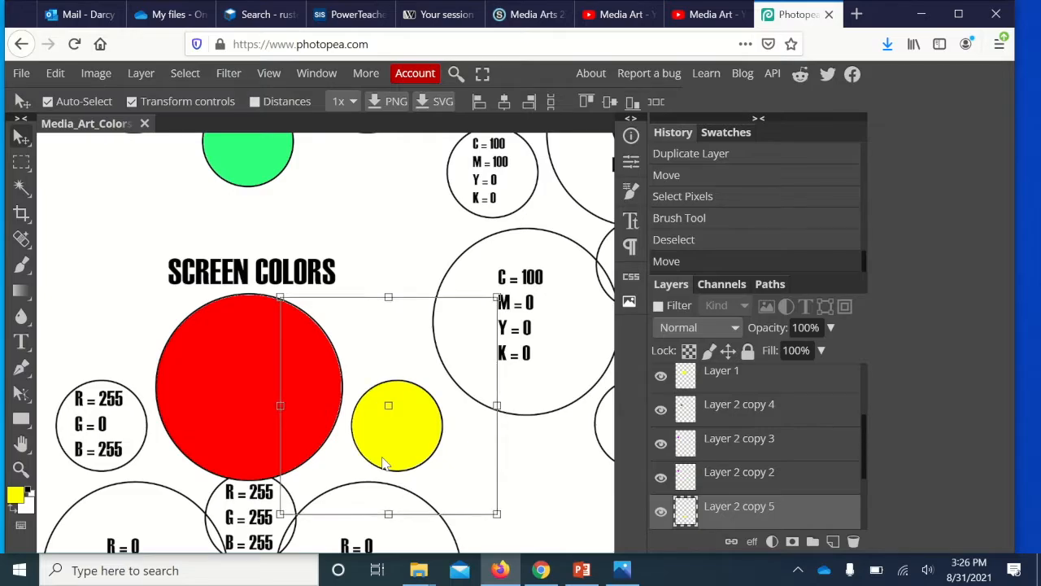
key("ctrl+t")
key("Return")
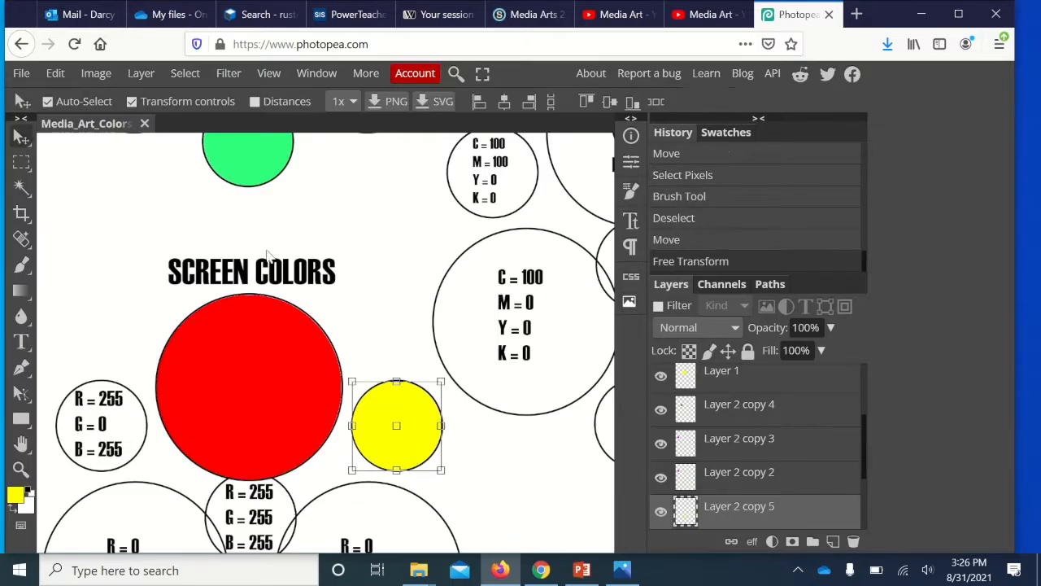
Duplicate the red circle beside the large outline labelled R=0 G=255 B=0 and select the copy's pixels
left_click(500, 475)
scroll(501, 475, "down", 4)
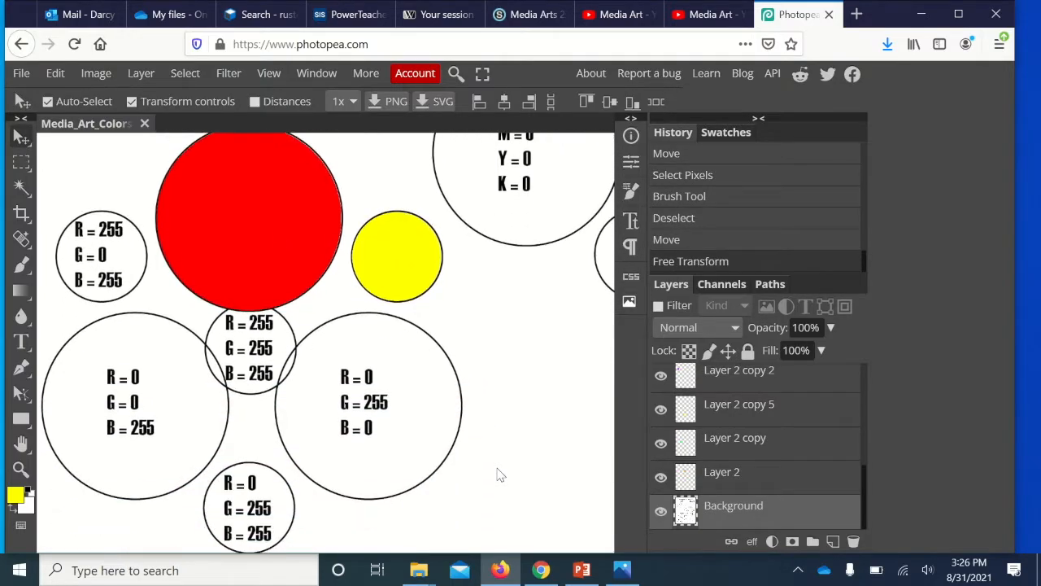
left_click(214, 237)
left_click_drag(214, 238, 464, 430)
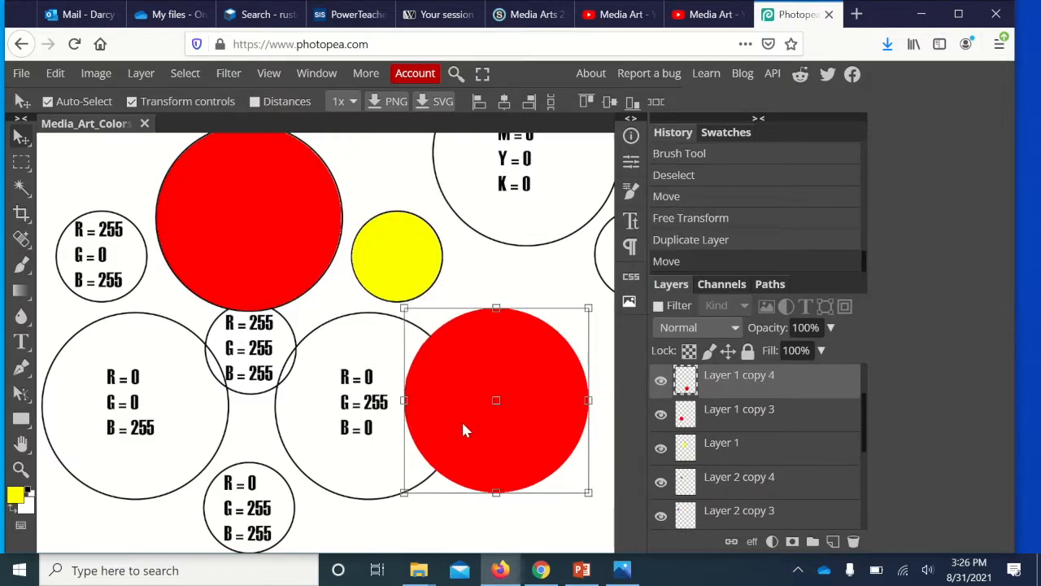
left_click(687, 384, "ctrl")
Brush the selected red copy with R 0, G 255, B 0 and move it onto the large outline beside it
left_click(16, 496)
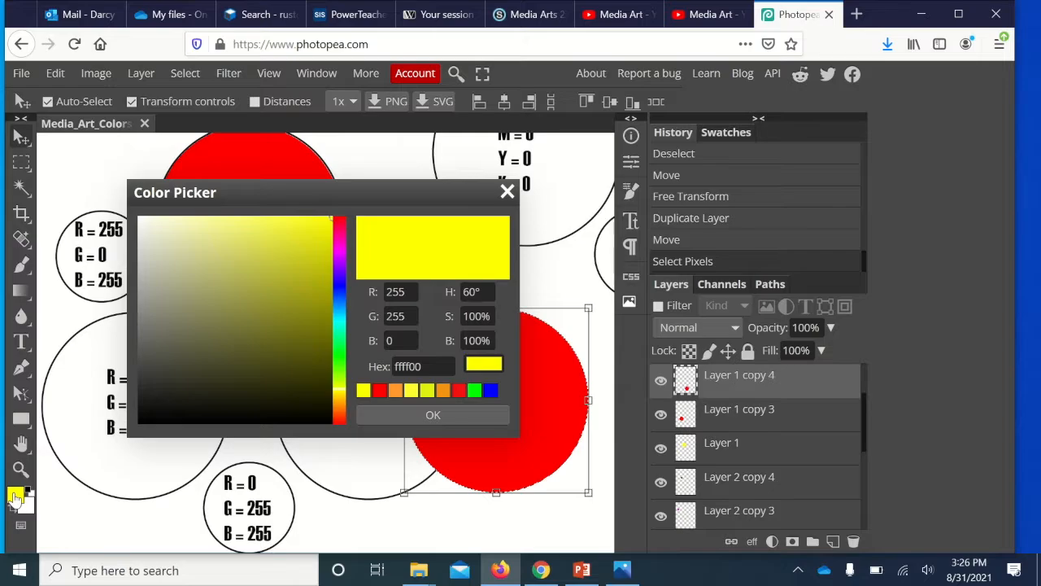
left_click_drag(244, 194, 495, 282)
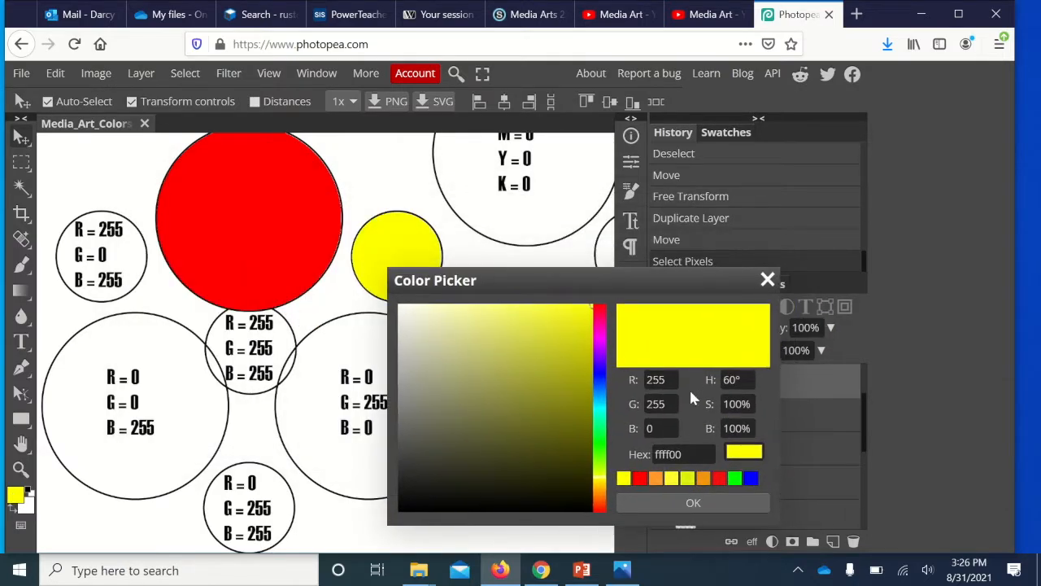
type("0")
left_click(658, 507)
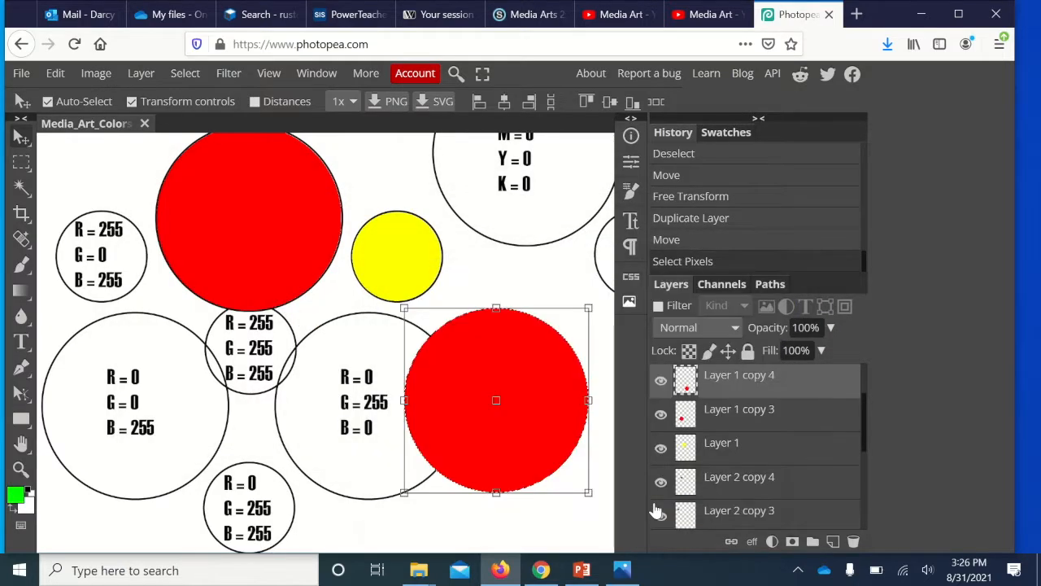
left_click(21, 265)
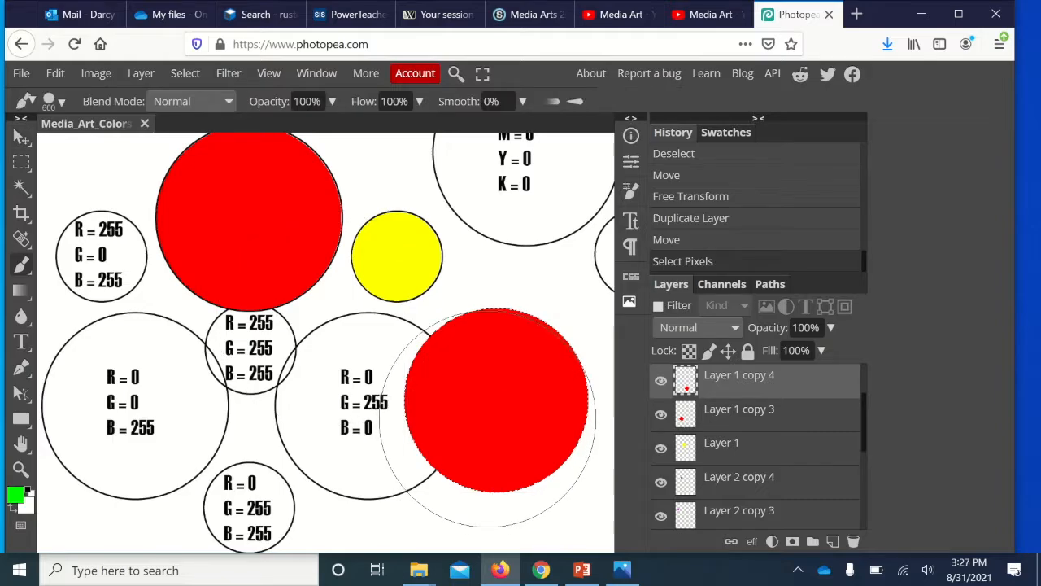
left_click(495, 407)
key("v")
key("ctrl+d")
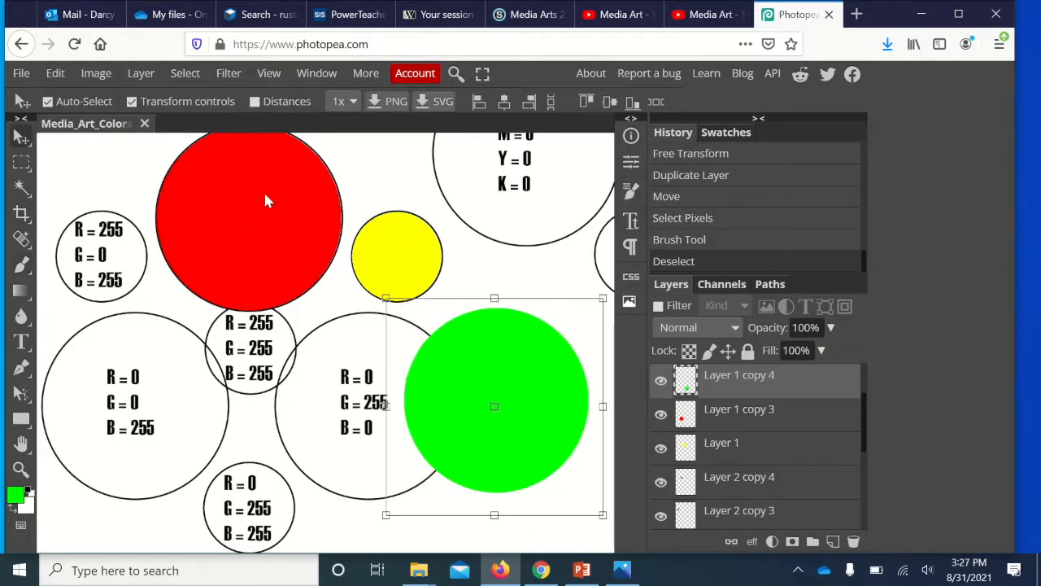
left_click_drag(474, 373, 347, 379)
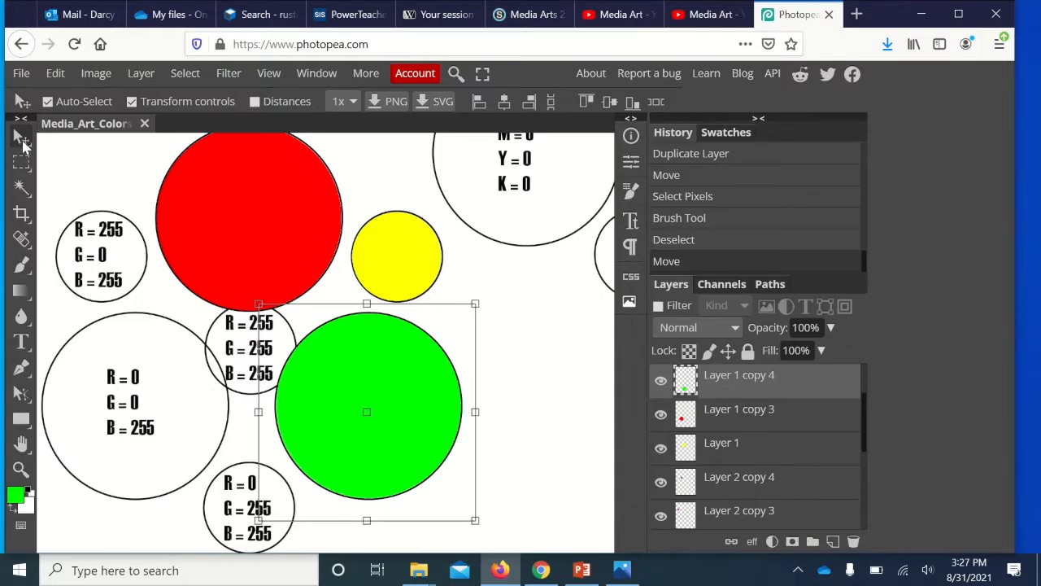
Duplicate the small yellow circle beside the outline labelled R=0 G=255 B=255 and select its pixels for brushing
scroll(608, 324, "down", 2)
left_click_drag(397, 206, 364, 494)
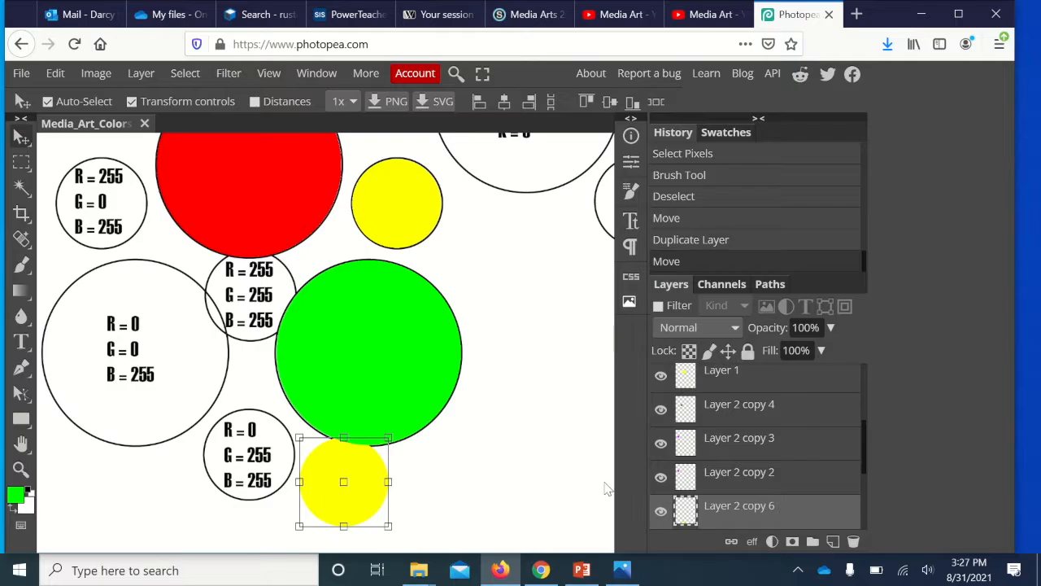
left_click(685, 511, "ctrl")
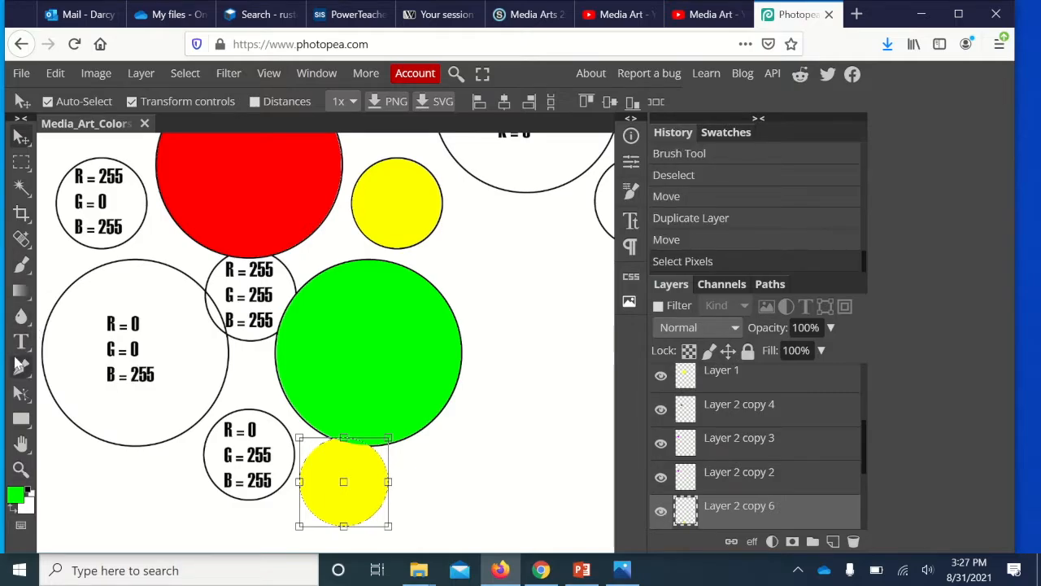
left_click(22, 265)
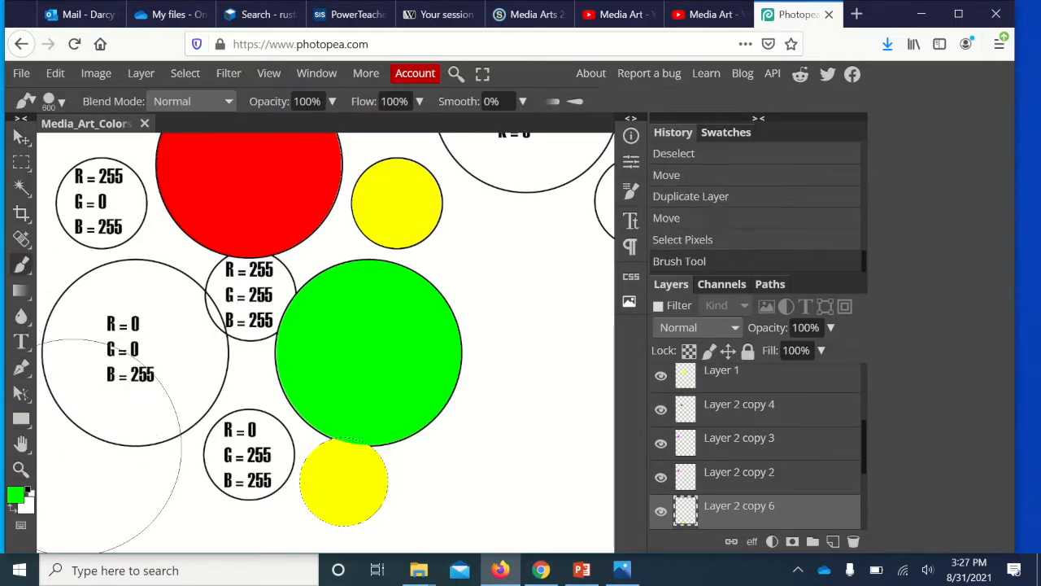
Set the foreground colour to R 0, G 255, B 255 and brush the selected small copy cyan
left_click(16, 497)
left_click_drag(291, 191, 449, 140)
double_click(567, 244)
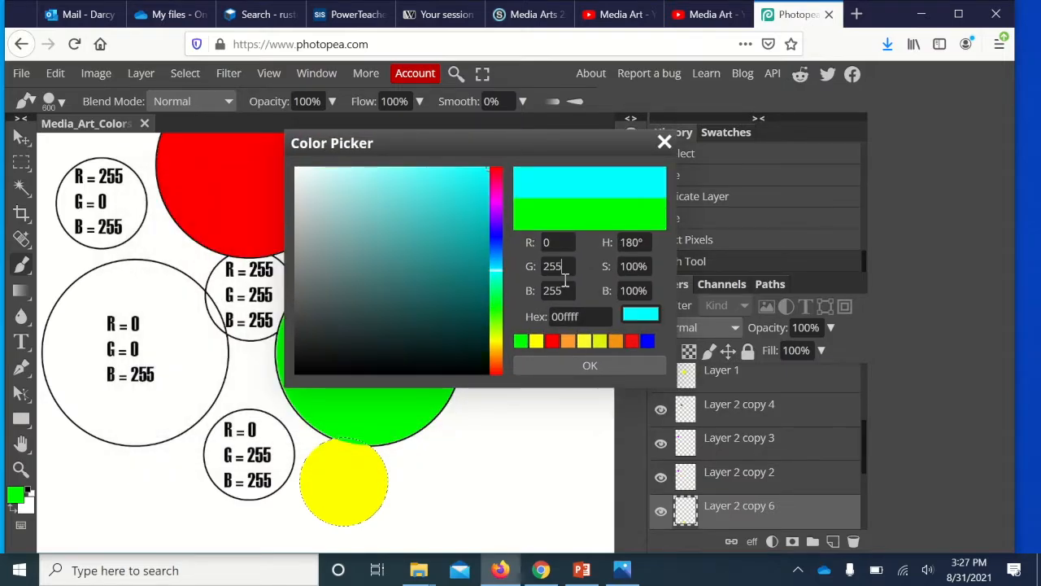
left_click(590, 365)
left_click(360, 460)
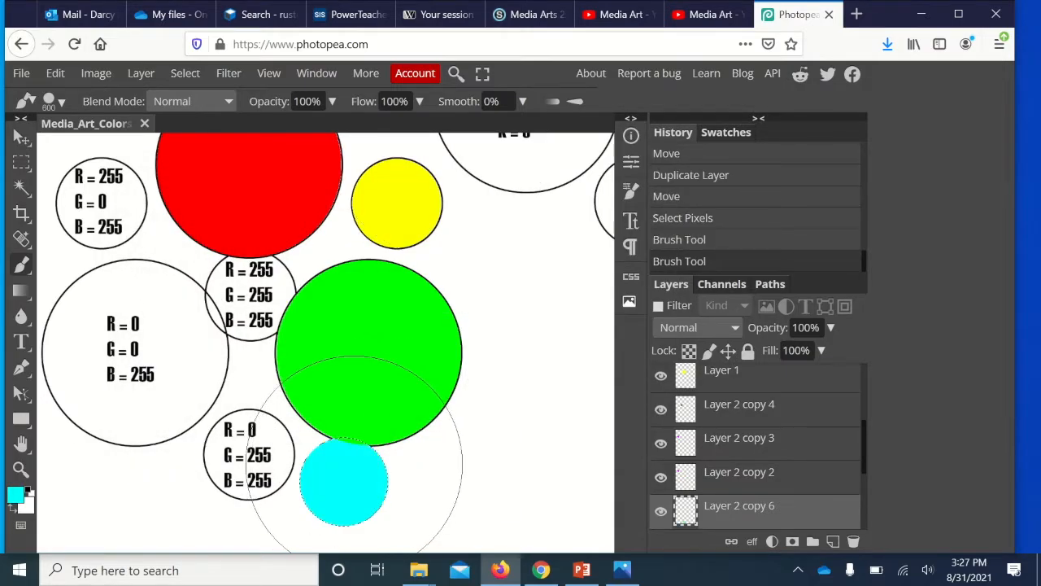
Deselect the small cyan copy and fit it onto the outline labelled R=0 G=255 B=255
key("v")
key("ctrl+d")
left_click_drag(323, 486, 228, 459)
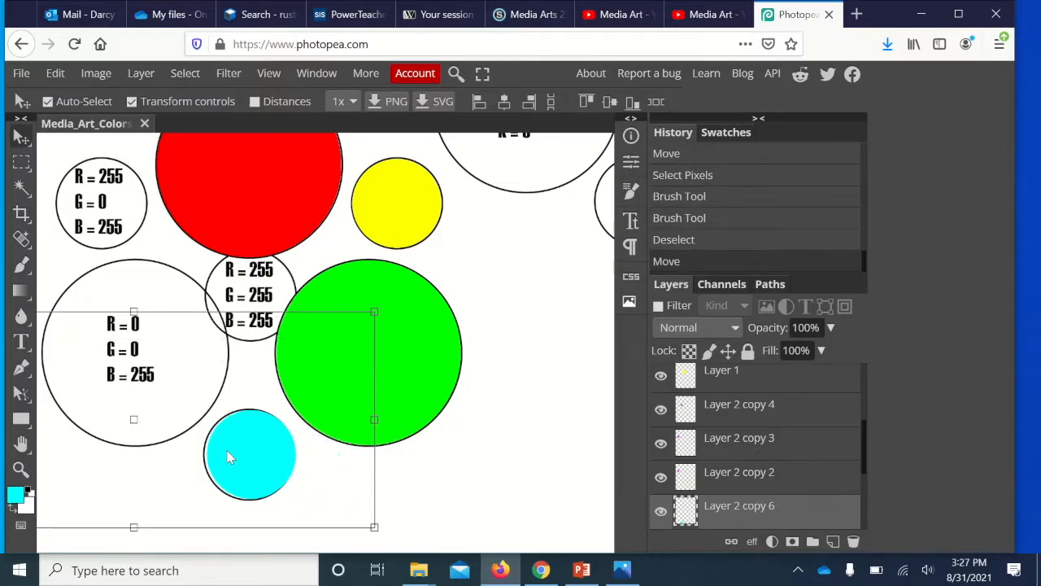
key("ctrl+t")
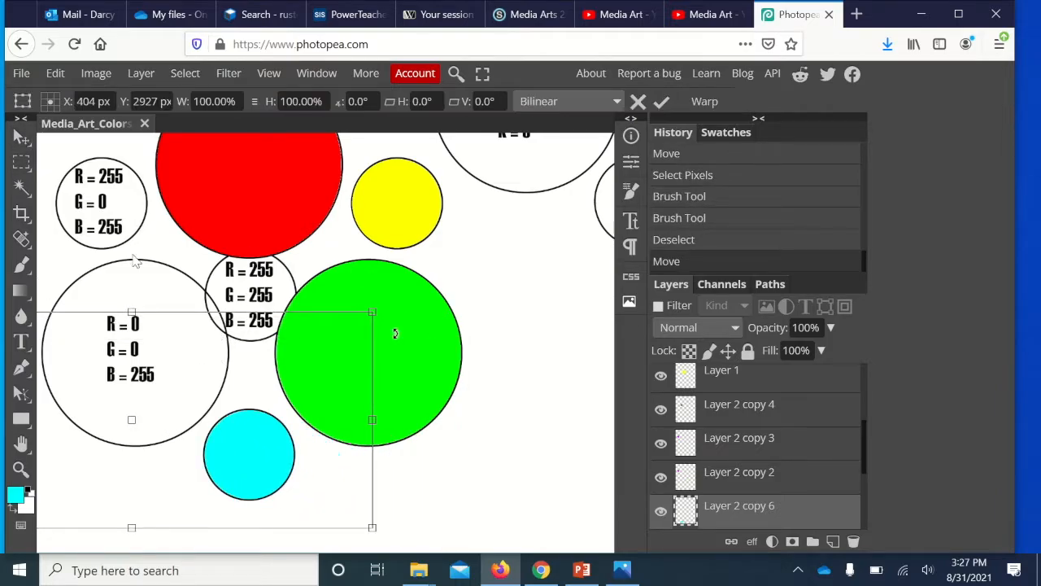
key("Return")
Duplicate the large green circle and select the copy's pixels for brushing with R 0, G 0, B 255
left_click_drag(367, 317, 241, 324)
left_click(685, 382, "ctrl")
left_click(15, 495)
double_click(396, 317)
left_click_drag(411, 192, 443, 192)
type("0")
left_click(445, 416)
Brush the selected large copy blue and move it onto the large outline labelled R=0 G=0 B=255
left_click(22, 269)
left_click_drag(229, 327, 271, 416)
left_click(19, 139)
key("ctrl+d")
mouse_move(285, 303)
left_mouse_down()
mouse_move(168, 300)
mouse_move(169, 309)
left_mouse_up()
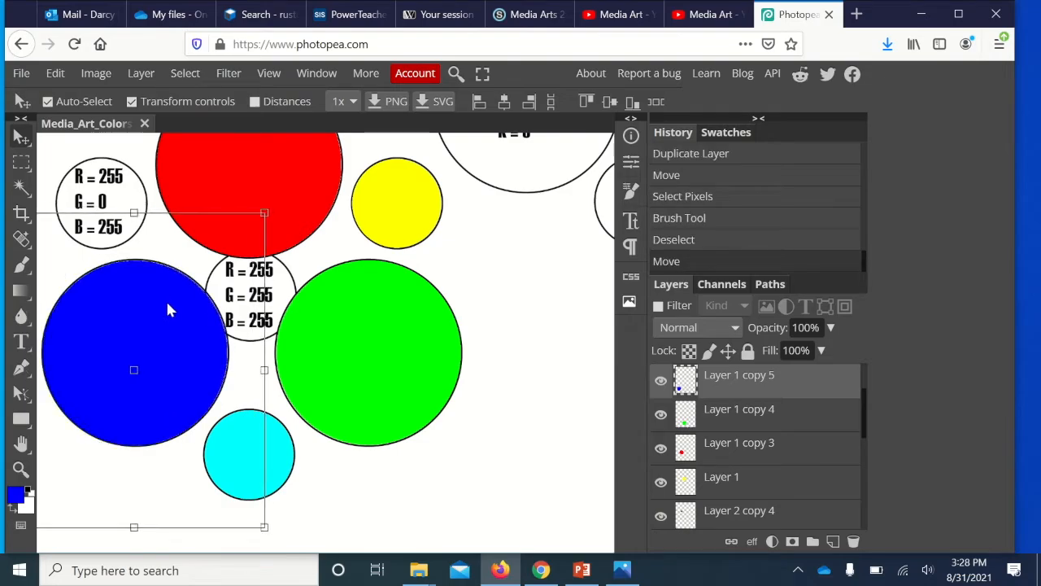
left_click(281, 453)
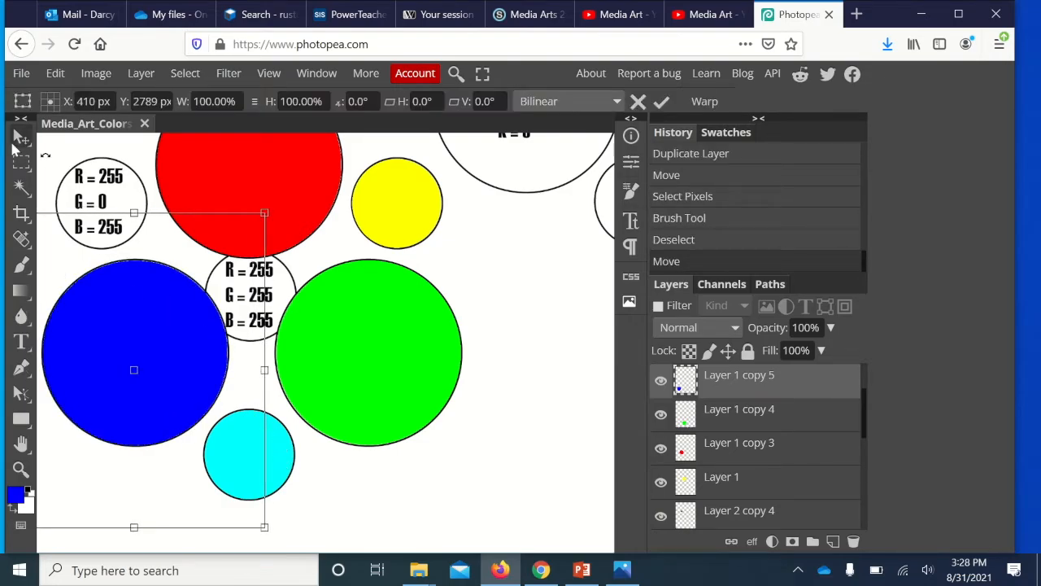
left_click(15, 140)
Duplicate the small cyan circle beside the outline labelled R=255 G=0 B=255 and select its pixels for brushing with those values
left_click(271, 463)
left_click_drag(271, 463, 173, 220, "alt")
left_click(697, 513, "ctrl")
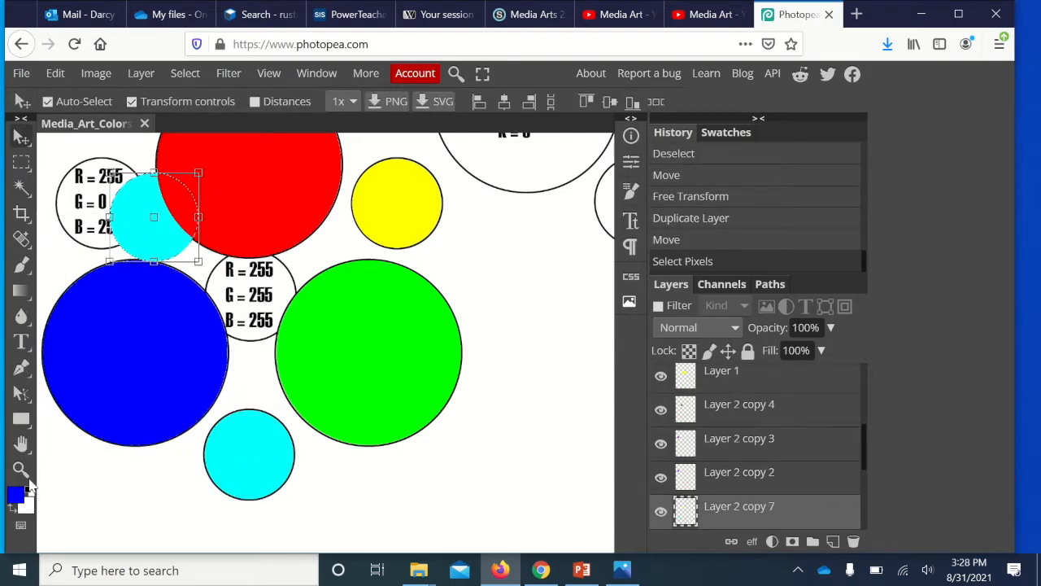
left_click(16, 492)
double_click(394, 291)
type("255")
left_click(383, 418)
Brush the selected small copy magenta and place it on the outline labelled R=255 G=0 B=255
left_click(17, 272)
left_click(169, 214)
key("ctrl+d")
left_click(18, 138)
Duplicate the small magenta circle and select the copy's pixels for brushing with R 255, G 255, B 255
mouse_move(148, 239)
left_mouse_down()
mouse_move(117, 228)
mouse_move(112, 238)
mouse_move(520, 325)
mouse_move(485, 317)
left_mouse_up()
left_click(506, 319)
left_click(684, 379, "ctrl")
left_click(16, 493)
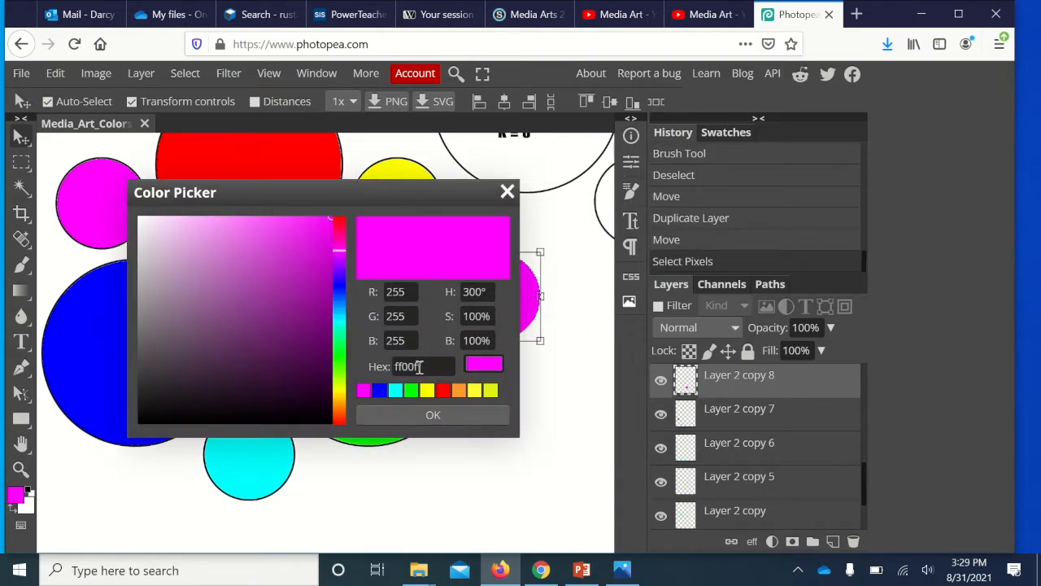
left_click(433, 415)
Brush the selected small copy white and move it onto the central outline labelled R=255 G=255 B=255
left_click(21, 264)
left_click(500, 305)
left_click(21, 138)
left_click_drag(495, 301, 249, 299)
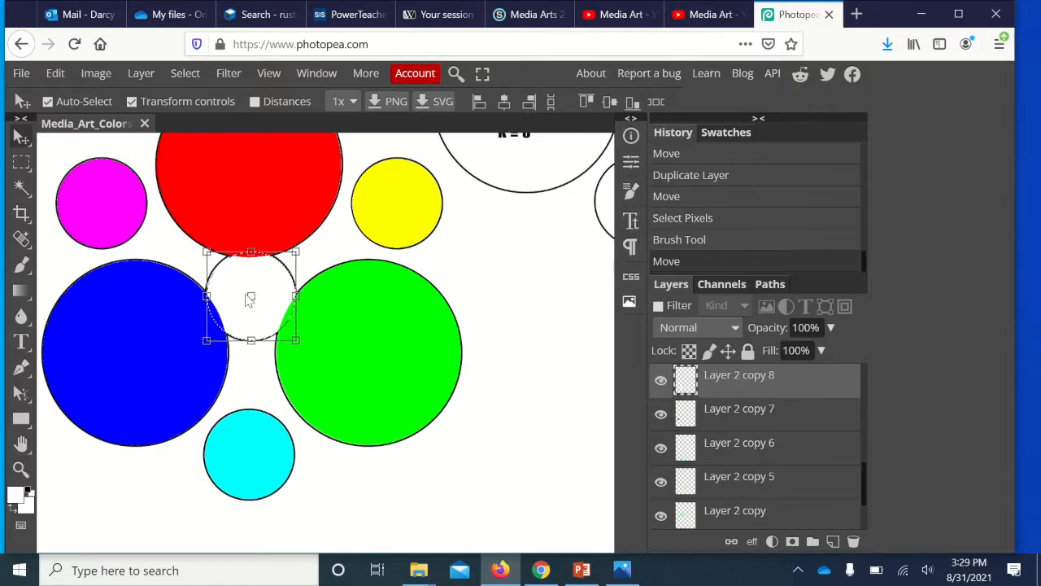
key("ctrl+d")
Try moving the white circle's layer to the top of the layer stack and undo the reordering
mouse_move(727, 389)
left_mouse_down()
mouse_move(704, 374)
mouse_move(730, 381)
mouse_move(724, 370)
left_mouse_up()
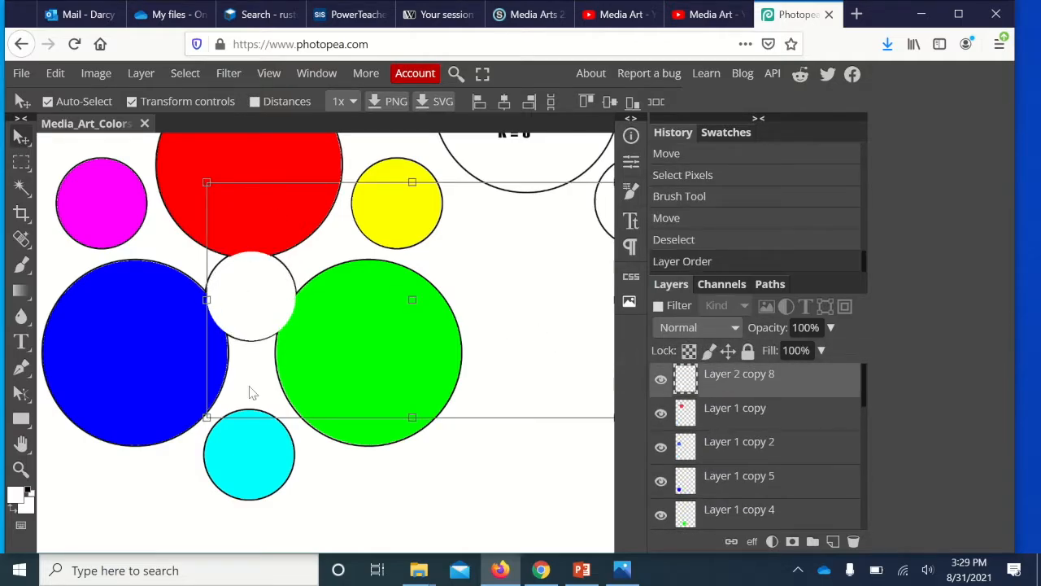
key("ctrl+z")
Examine the Printer Colors circles and their CMYK labels on the sheet
left_click(533, 504)
key("ctrl+minus")
key("ctrl+minus")
key("ctrl+plus")
scroll(365, 290, "down", 1)
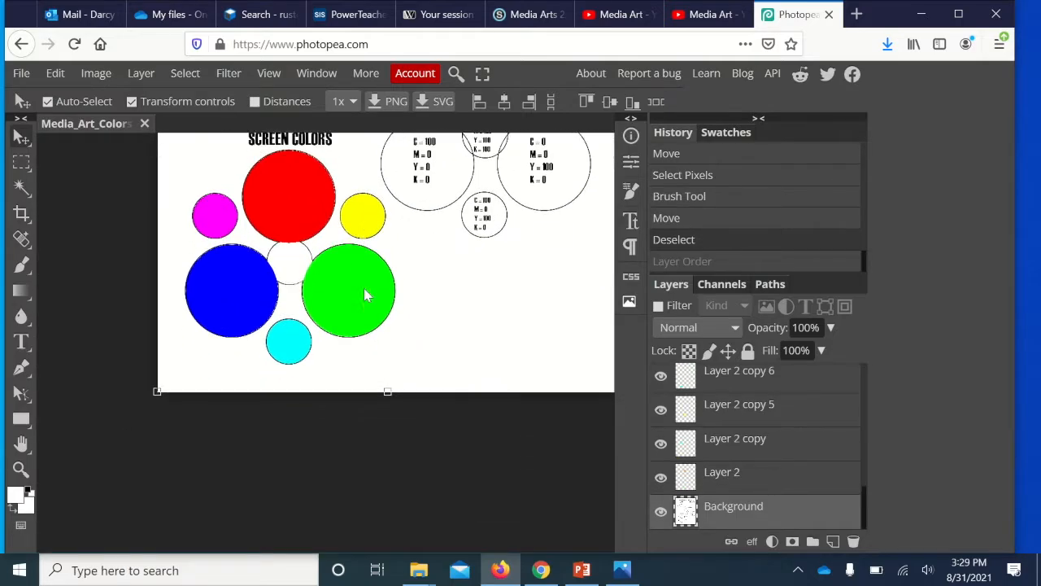
scroll(365, 290, "up", 3)
scroll(365, 288, "right", 1)
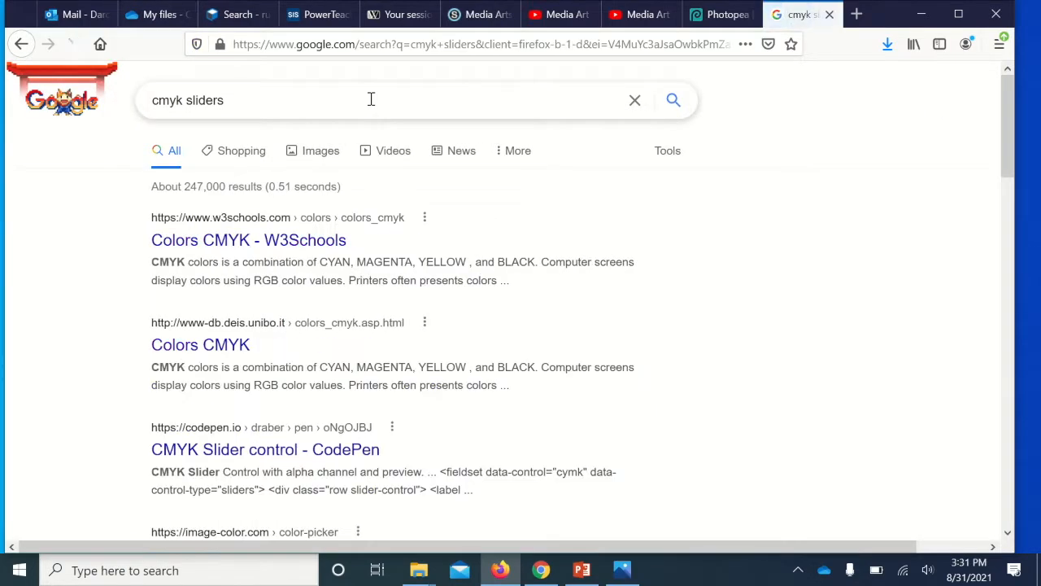
Open the W3Schools Colors CMYK page from the search results and preview C 0, M 100, Y 0, K 0
left_click(288, 240)
scroll(288, 240, "down", 5)
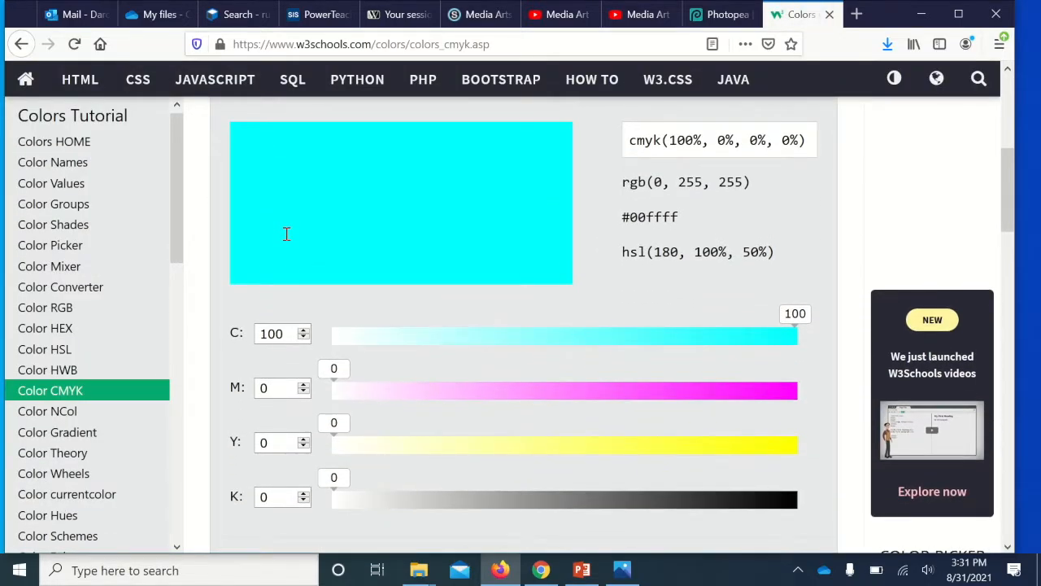
double_click(285, 335)
type("0")
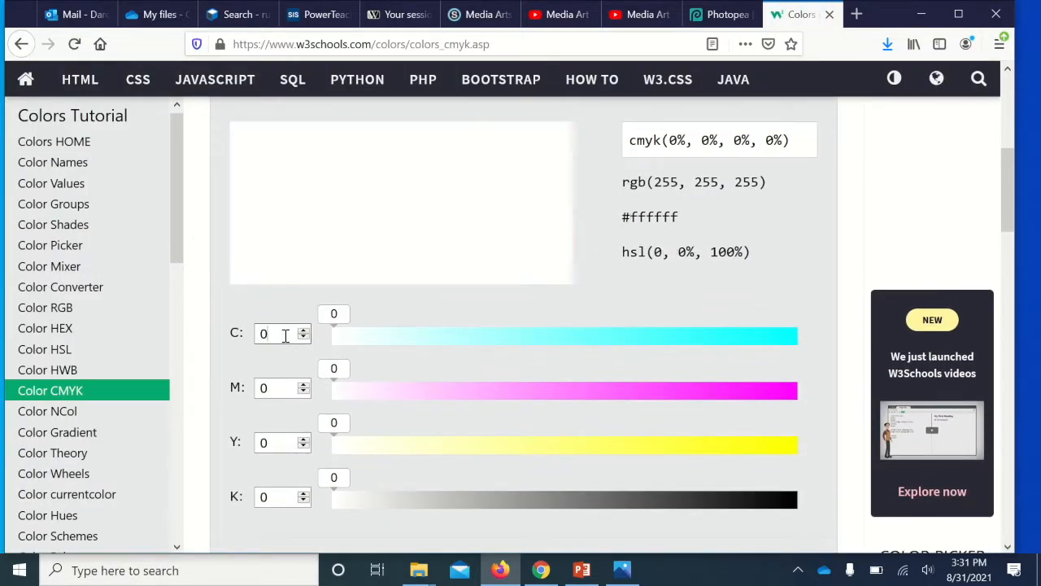
double_click(279, 390)
type("100")
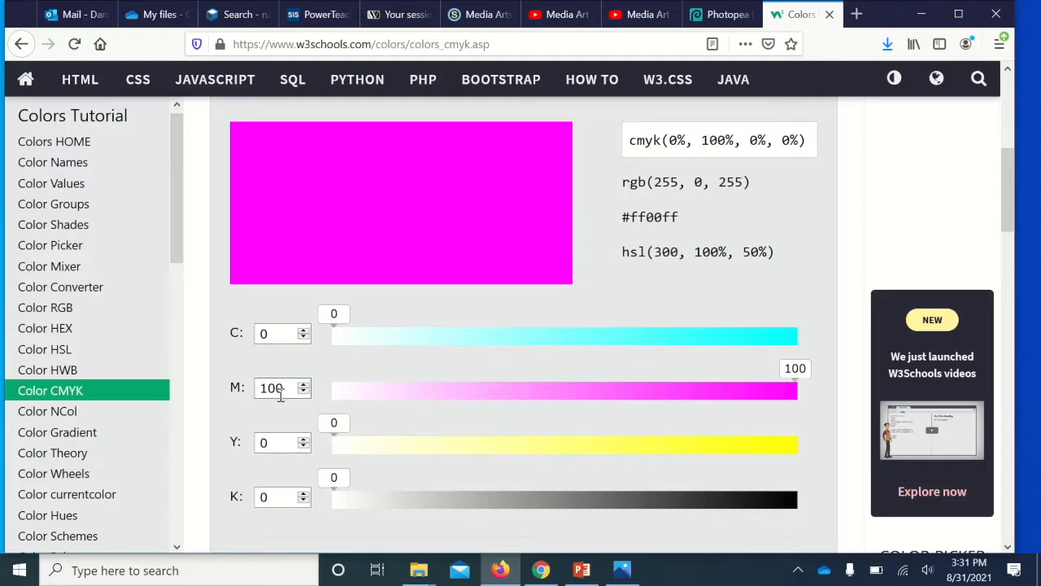
Check the Printer Colors labels in Photopea and preview C 0, M 0, Y 100, K 0 in the W3Schools CMYK tool
left_click(727, 15)
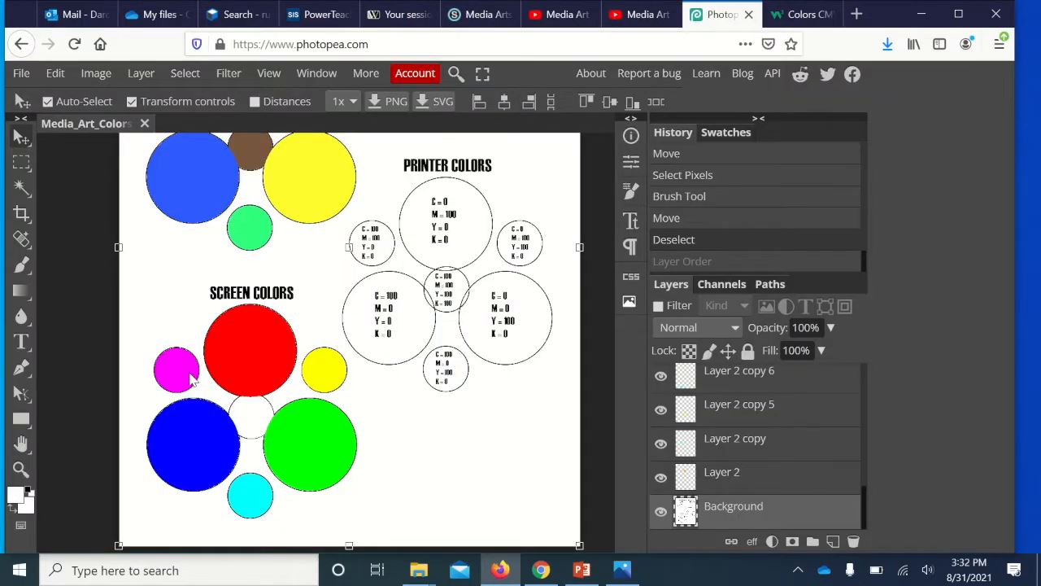
left_click(802, 15)
double_click(268, 389)
type("0")
double_click(277, 440)
type("100")
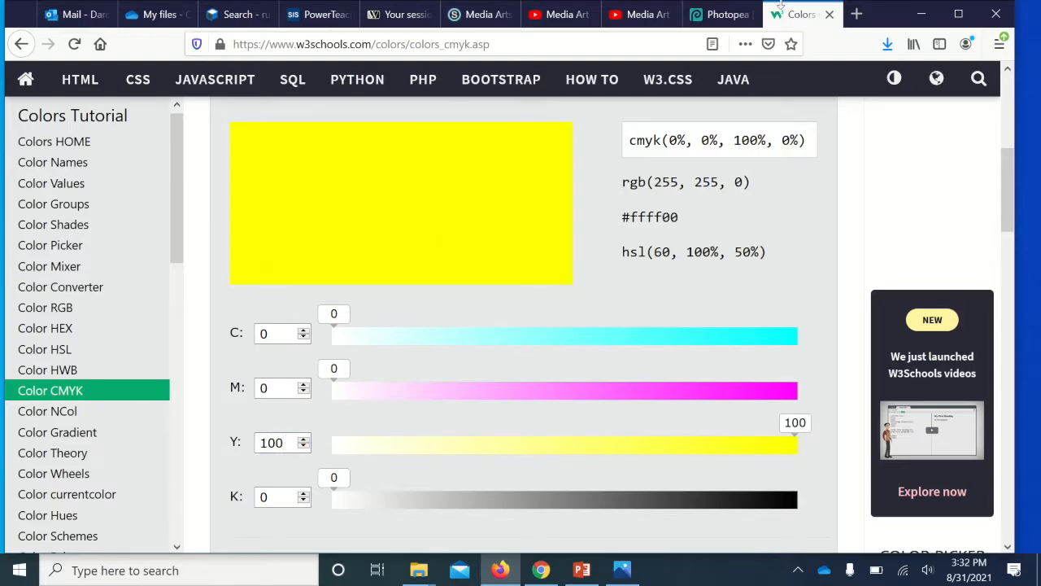
Check the sheet in Photopea again and preview C 0, M 100, Y 100, K 0 in the W3Schools tool
left_click(721, 14)
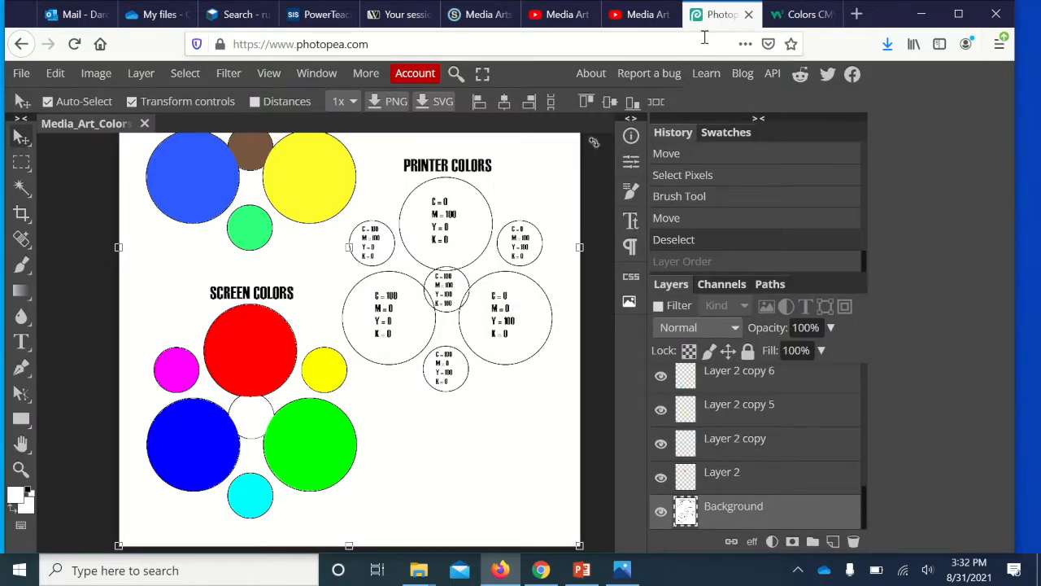
left_click(801, 15)
double_click(279, 387)
type("100")
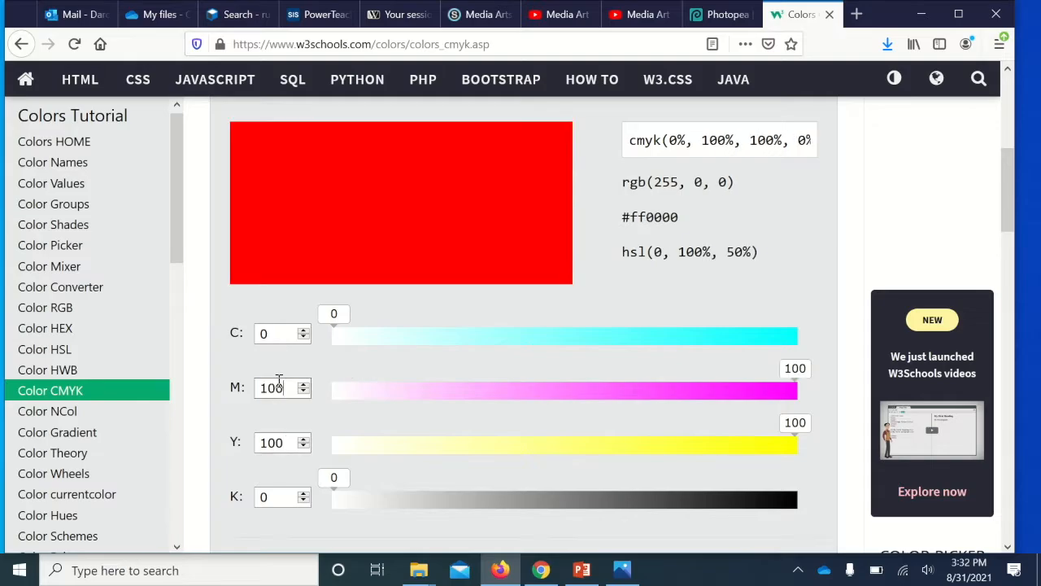
Compare with the Photopea sheet and set all four W3Schools CMYK values to 100
left_click(721, 15)
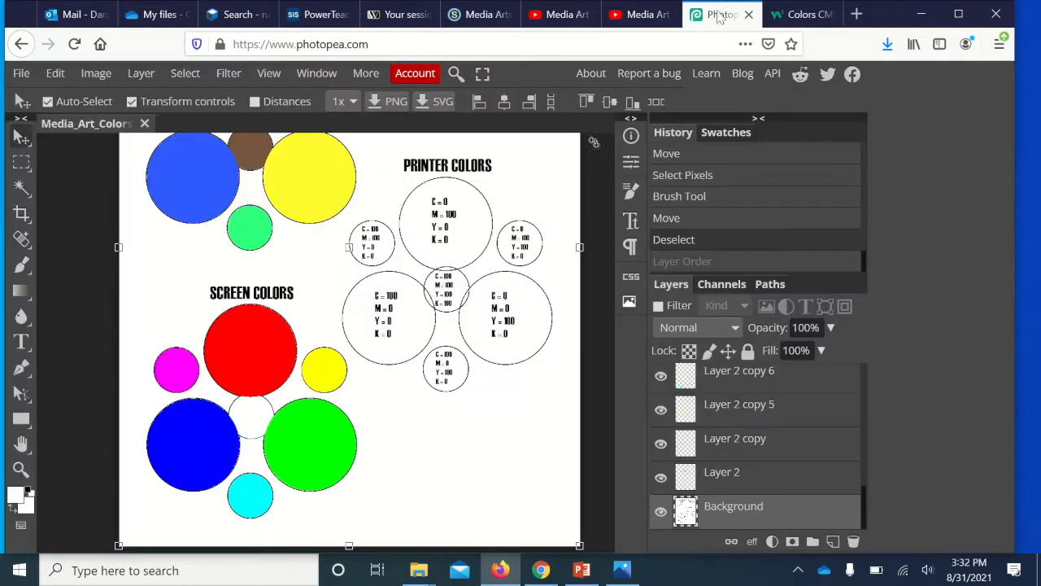
left_click(801, 15)
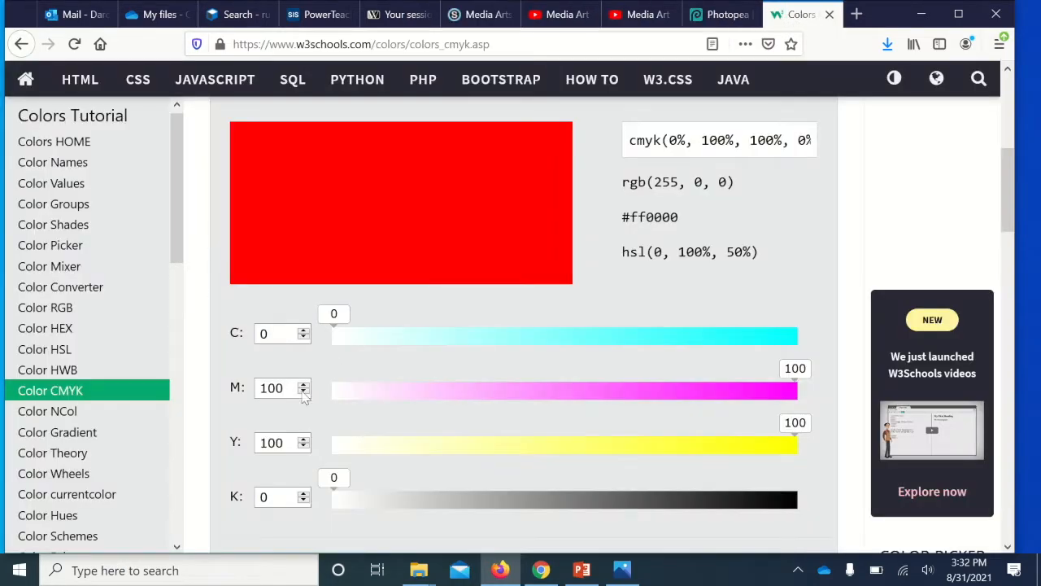
type("100")
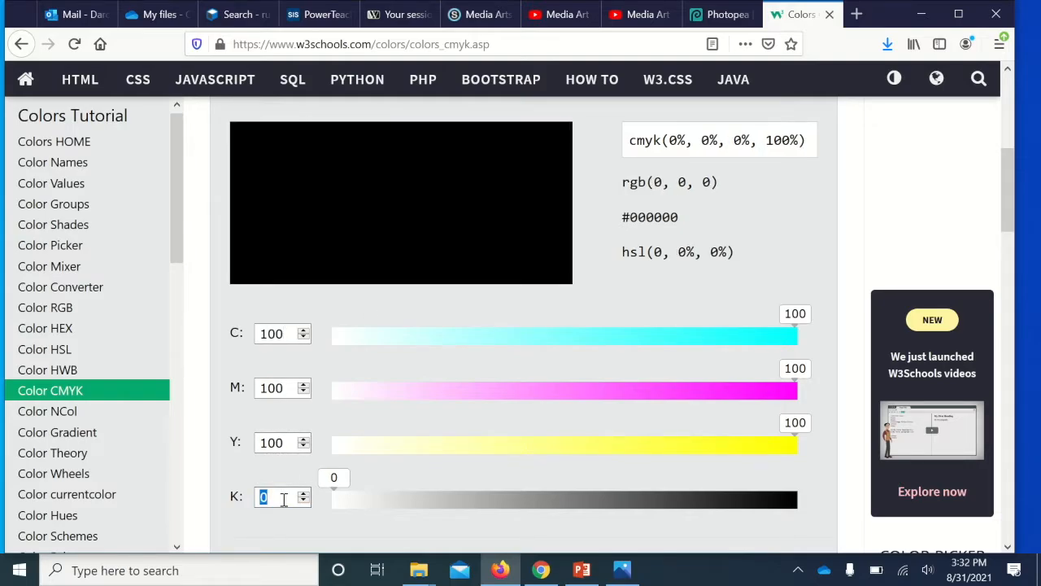
type("100")
Recheck the labels in Photopea and preview C 100, M 0, Y 100, K 0 in the W3Schools tool
left_click(720, 14)
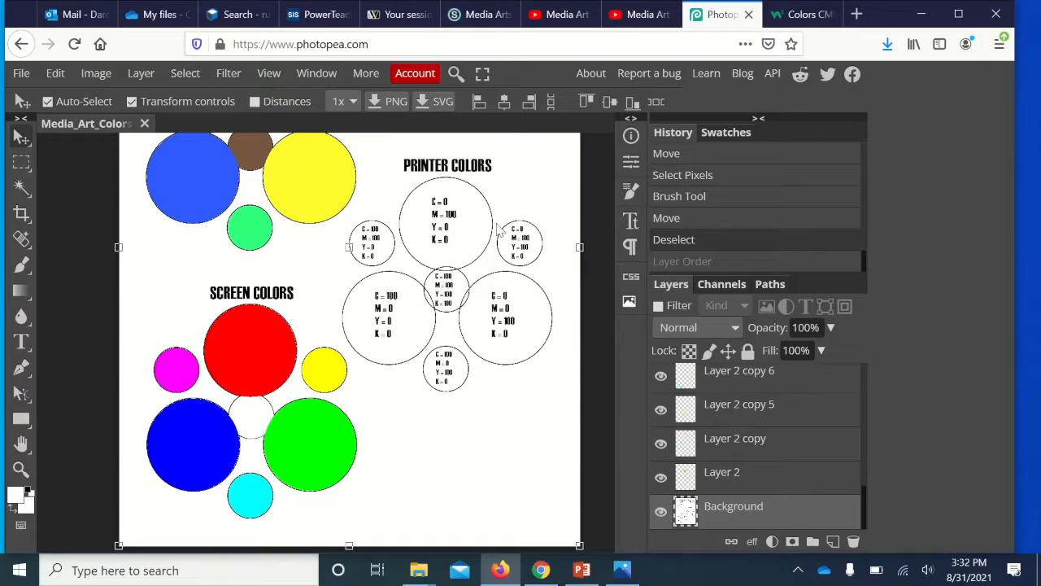
left_click(777, 14)
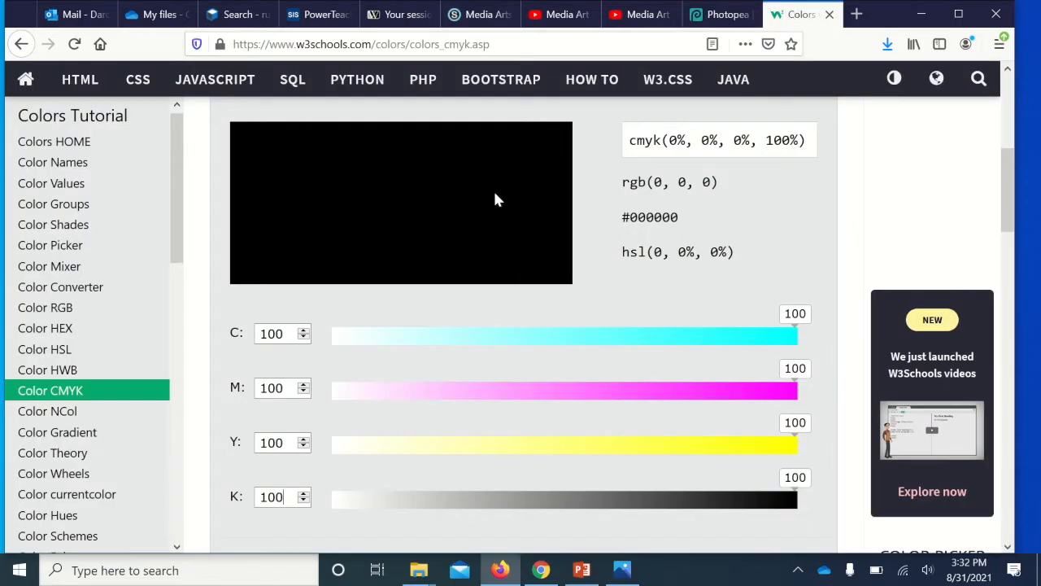
double_click(277, 388)
type("0")
double_click(269, 494)
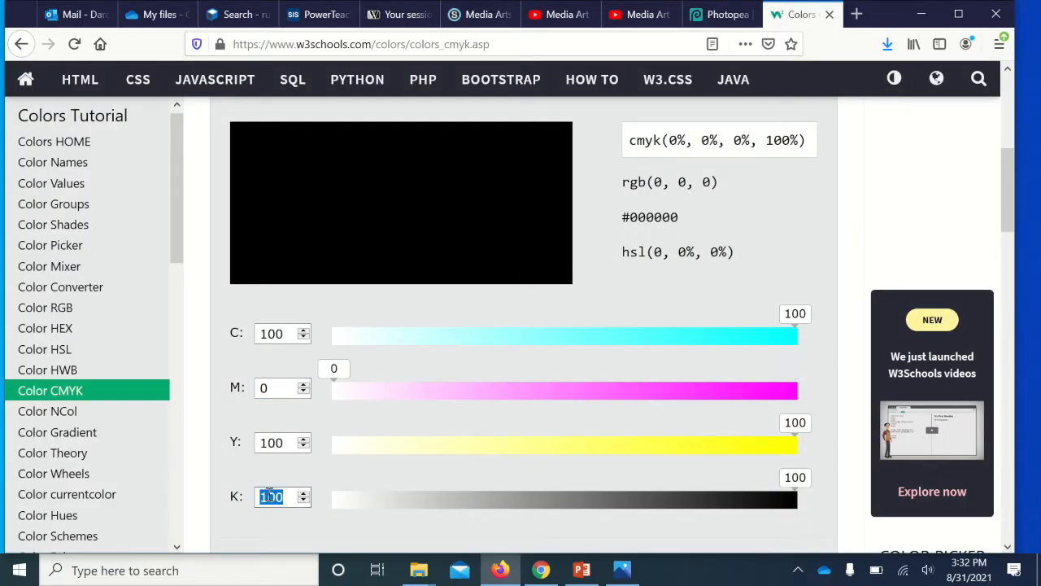
type("0")
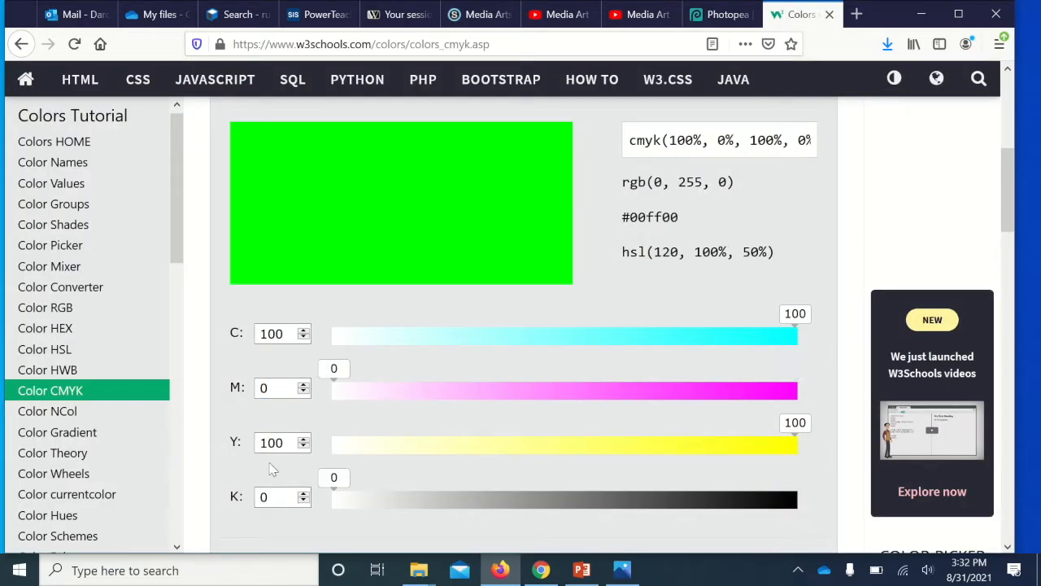
Compare the labels in Photopea with the W3Schools tool and preview C 100, M 100, Y 0, K 0 there
left_click(716, 14)
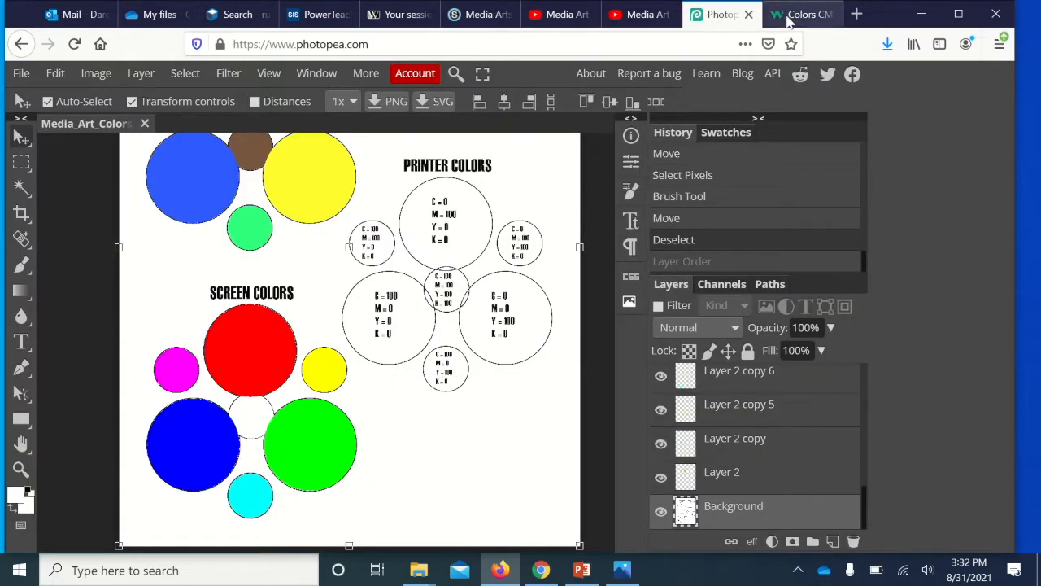
left_click(801, 15)
left_click(719, 16)
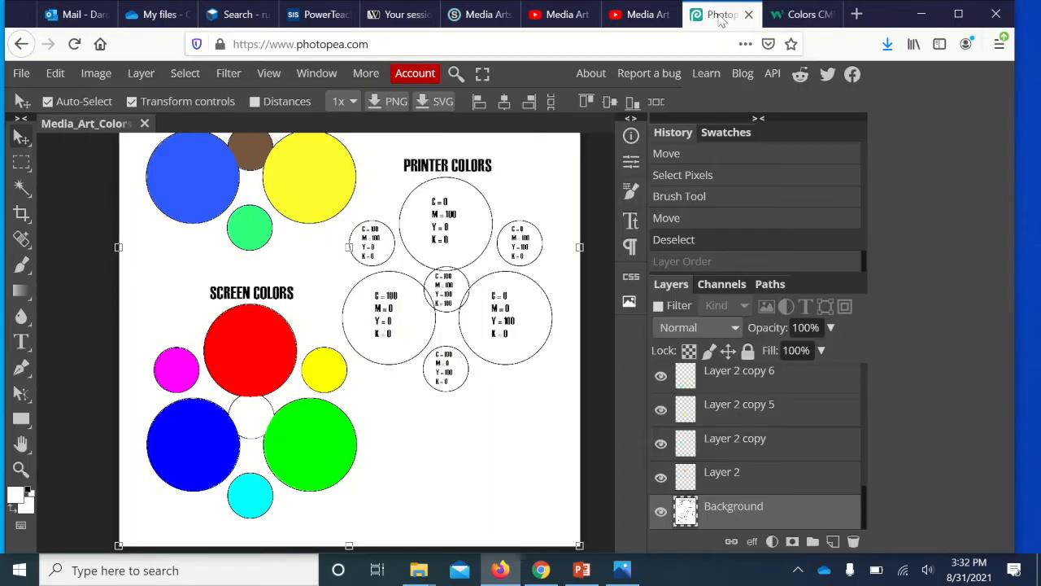
left_click(801, 14)
left_click(277, 388)
key("BackSpace")
type("100")
double_click(279, 440)
type("0")
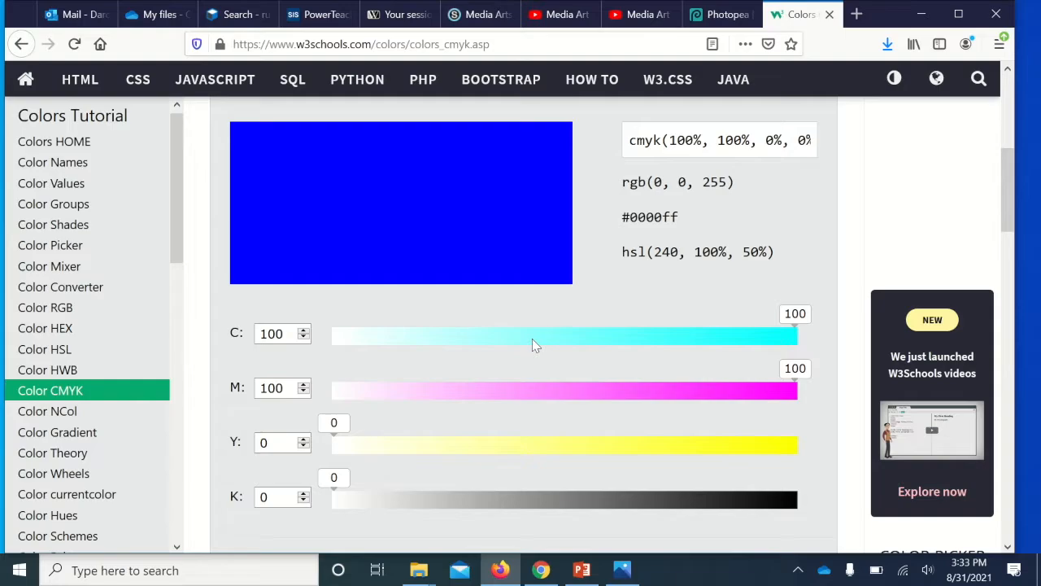
Back in Photopea, duplicate the large blue circle over the small outline labelled C=100 M=100 Y=0 K=0 and scale the copy to about 48%
left_click(724, 12)
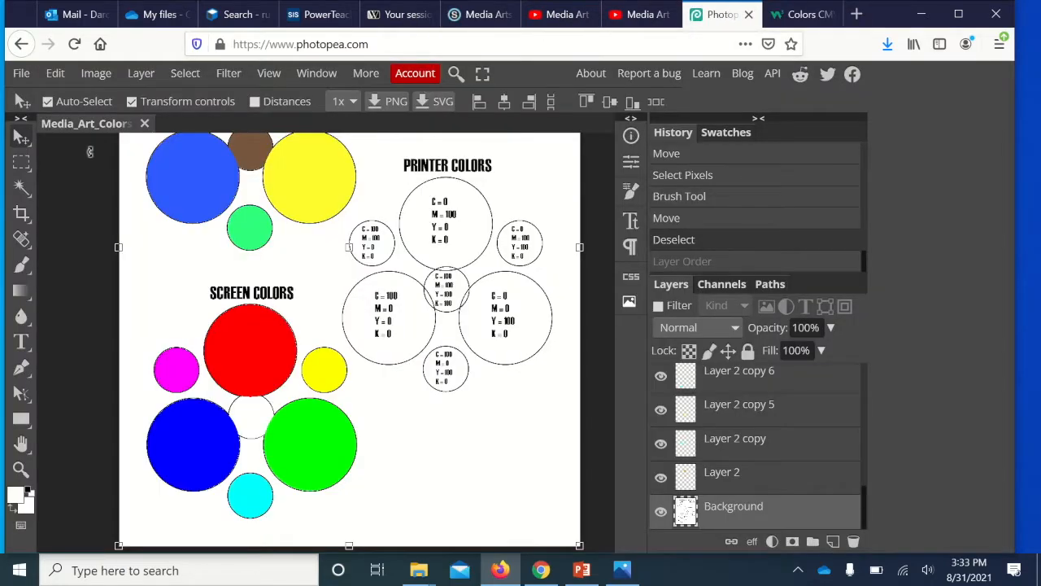
left_click(176, 437)
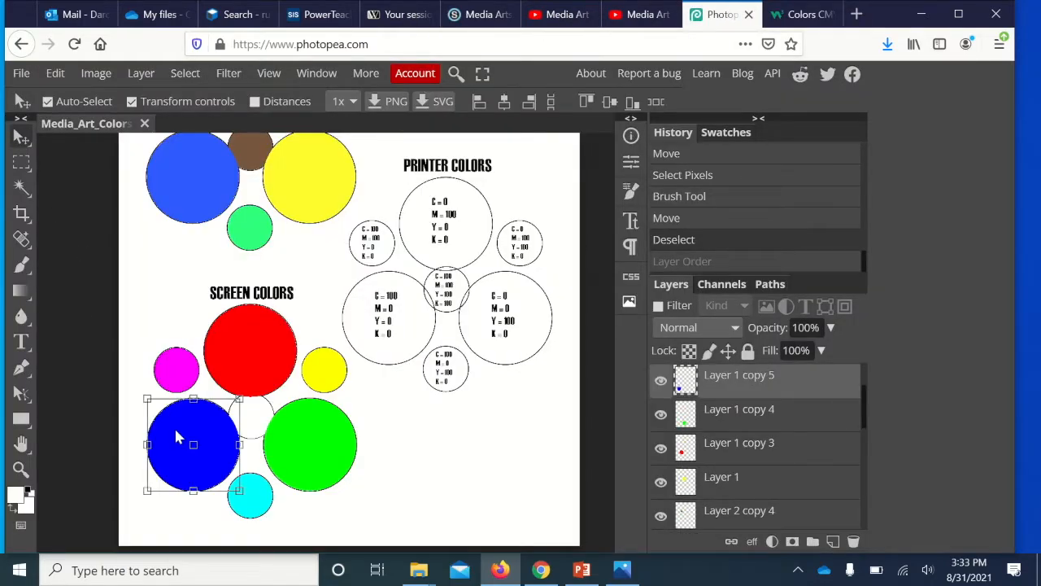
left_click_drag(176, 438, 341, 272)
scroll(310, 328, "up", 3)
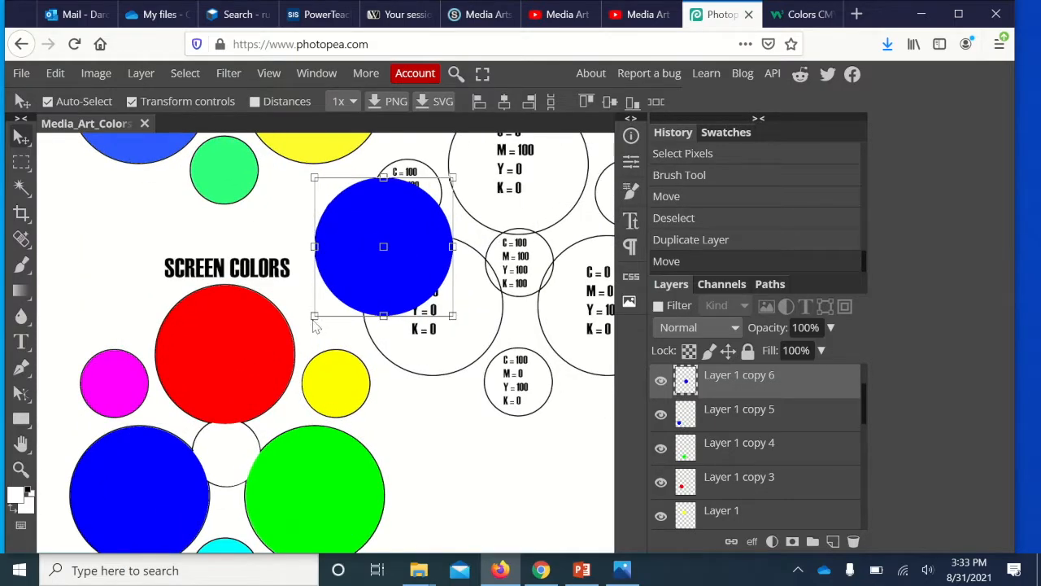
key("ctrl+t")
left_click_drag(314, 314, 411, 217)
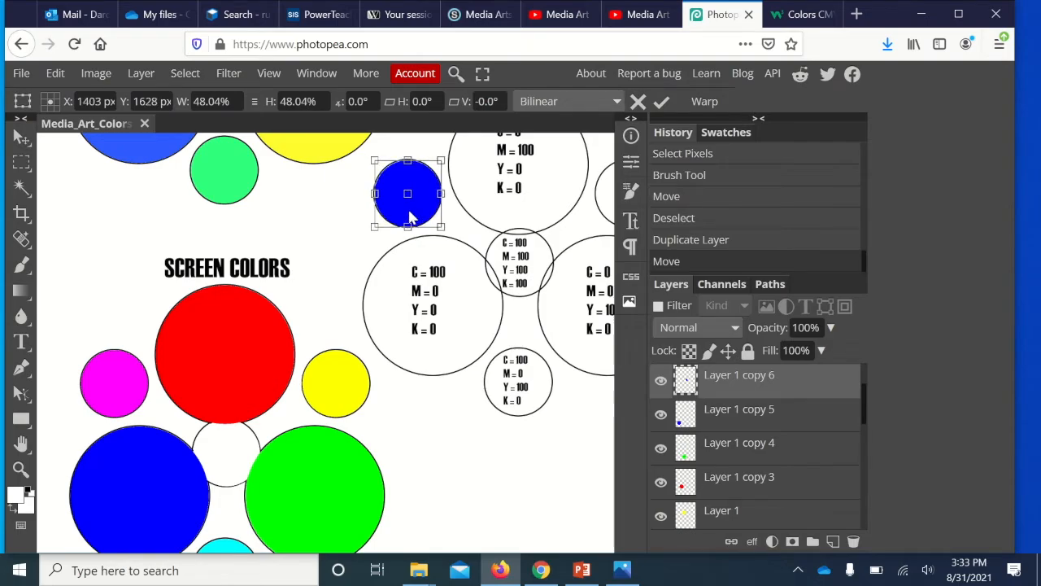
Duplicate the small cyan circle onto the large outline labelled C=100 M=0 Y=0 K=0 and scale the copy to about 208%
scroll(301, 415, "down", 2)
left_click_drag(243, 467, 465, 244)
key("Return")
left_click(229, 486)
key("ctrl+t")
left_click_drag(494, 147, 502, 142)
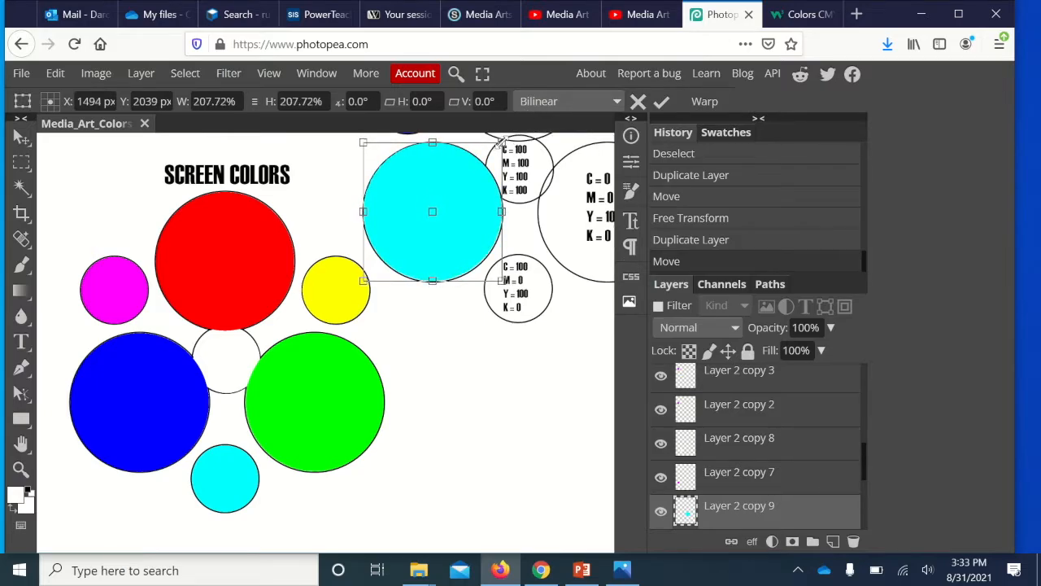
scroll(368, 386, "up", 1)
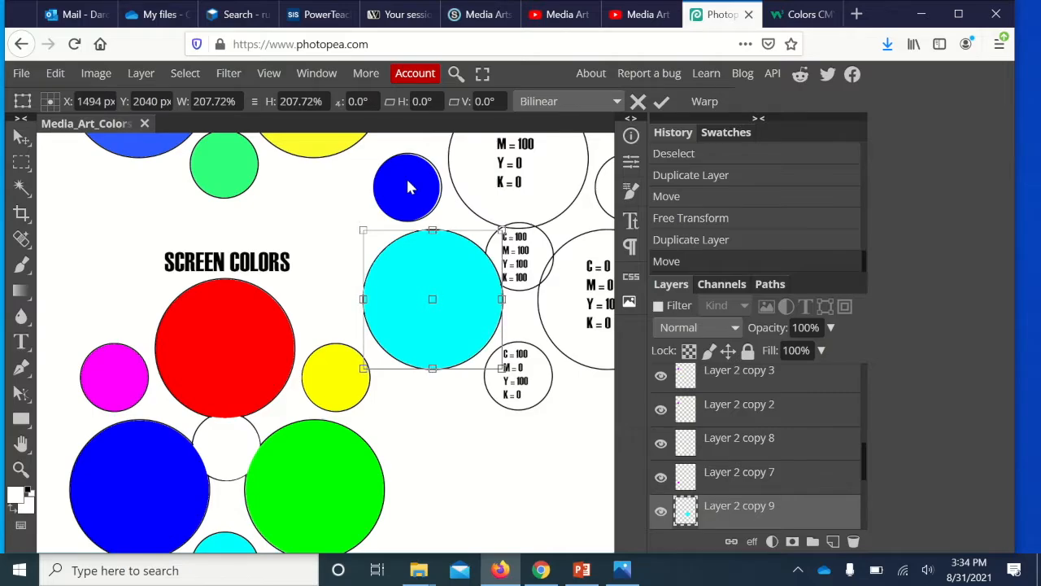
key("Return")
Nudge the small blue copy into line with its outline in Printer Colors
left_click(420, 188)
left_click_drag(421, 188, 421, 189)
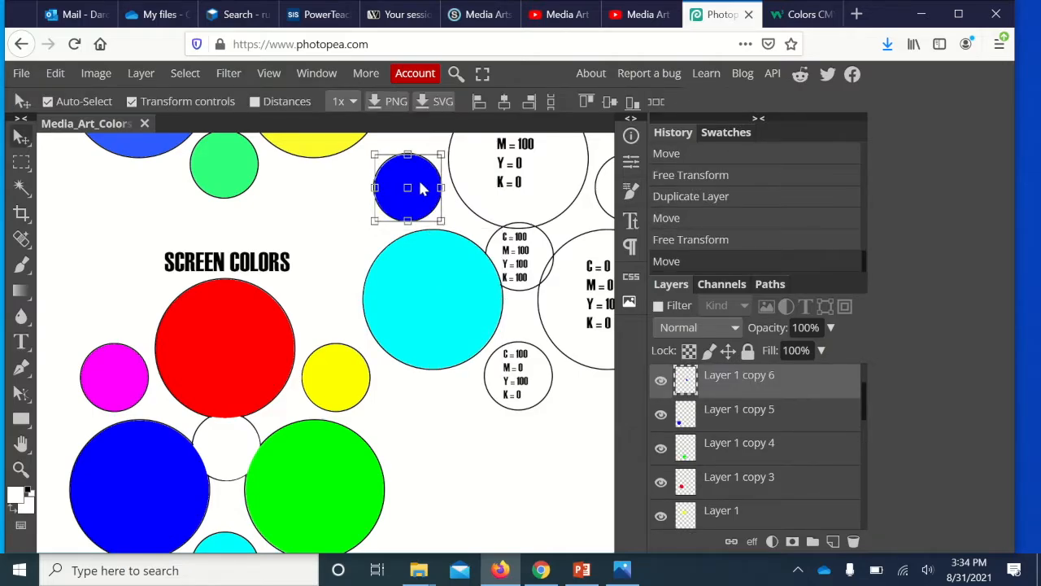
Duplicate the small magenta Screen Colors circle over the large Printer Colors outline labelled C=0 M=100 Y=0 K=0
left_click(137, 379)
scroll(137, 378, "down", 1)
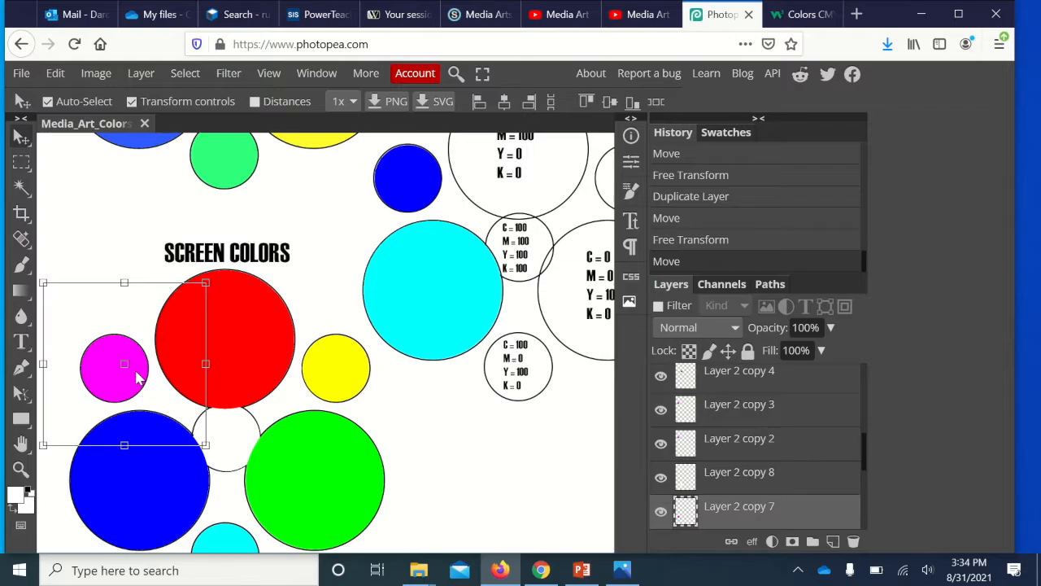
scroll(137, 378, "up", 2)
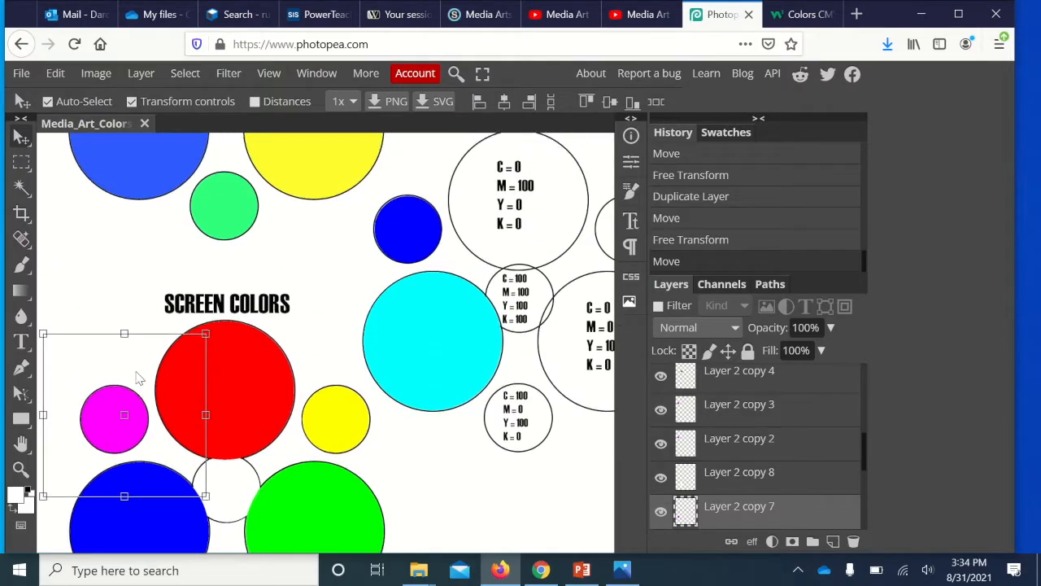
left_click_drag(125, 455, 543, 241)
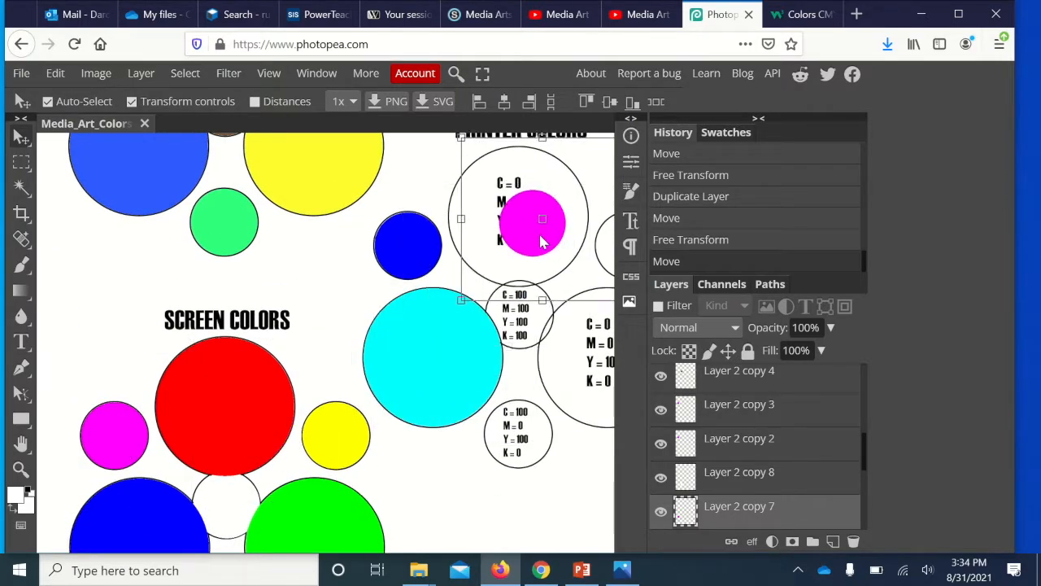
left_click(856, 13)
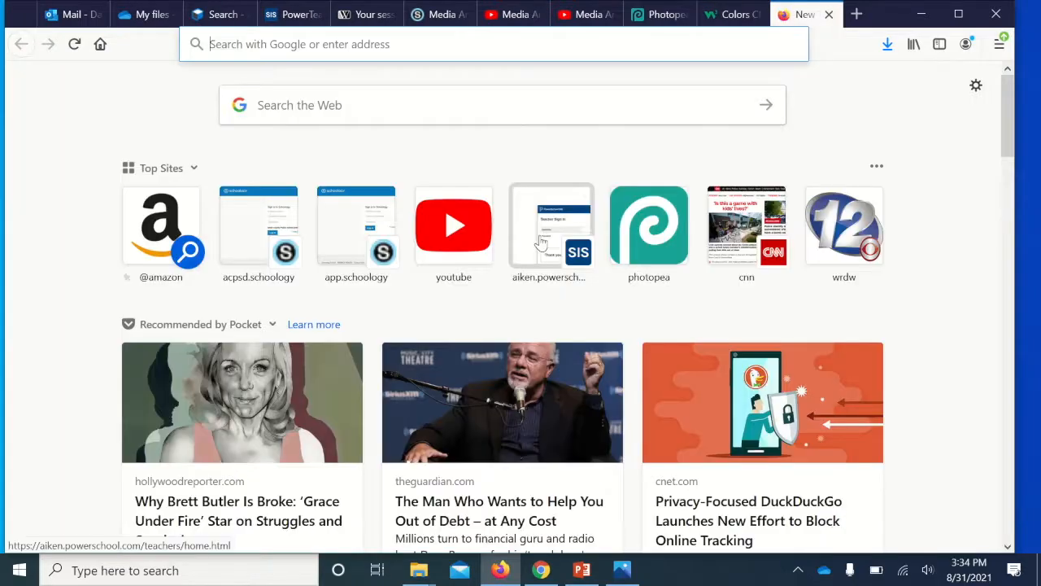
left_click(832, 17)
left_click_drag(409, 257, 336, 280)
left_click(806, 14)
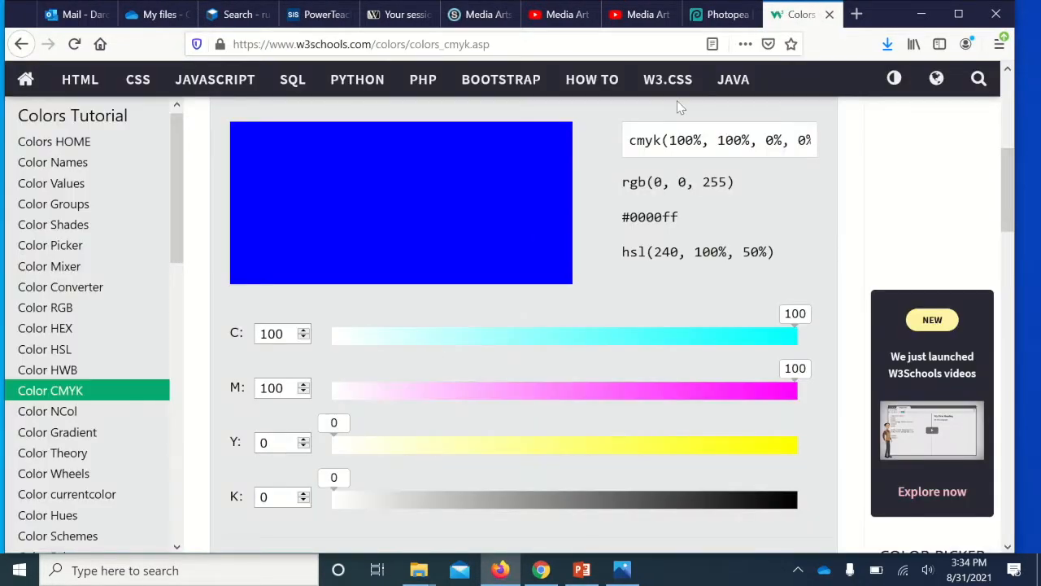
left_click(720, 14)
key("ctrl+z")
Scale the magenta copy to about 208% and align it with the large outline under the Printer Colors heading
left_click_drag(533, 246, 386, 388)
left_click_drag(480, 284, 620, 164)
left_click_drag(474, 331, 563, 238)
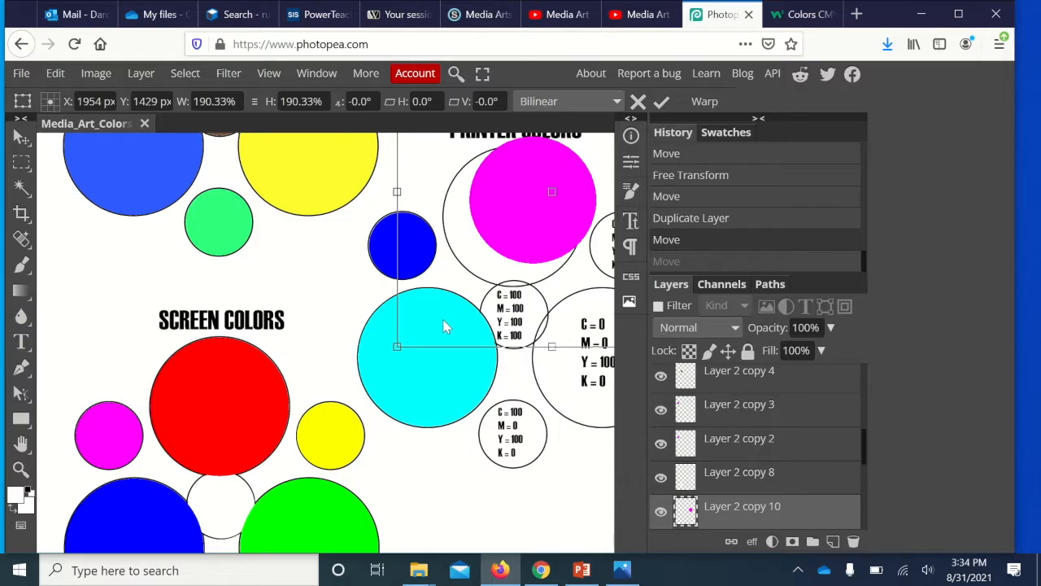
left_click_drag(397, 346, 371, 372)
left_click_drag(505, 246, 505, 249)
key("Left")
key("Left")
key("Left")
key("Left")
key("Up")
key("Left")
key("Up")
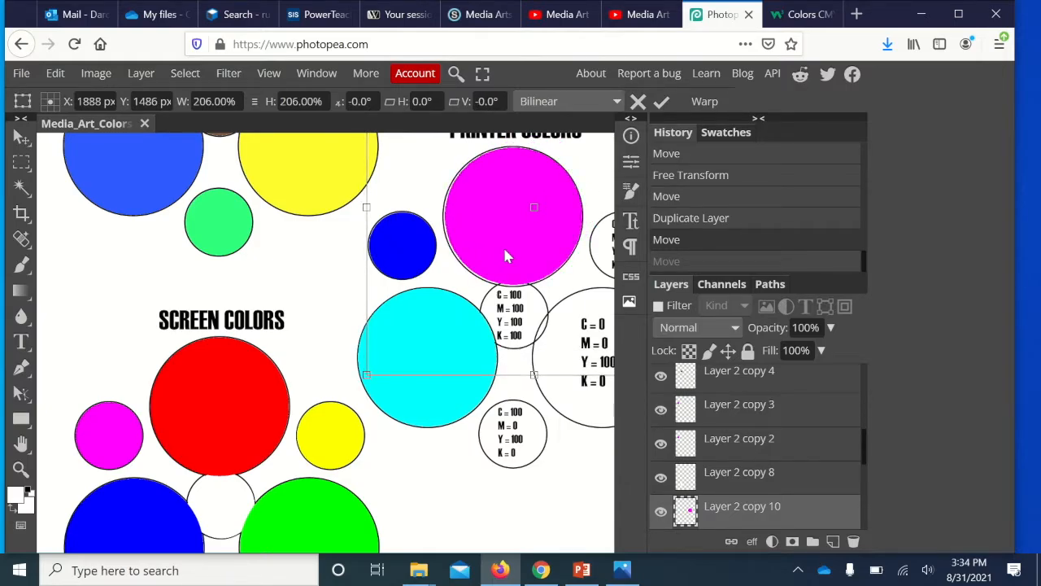
left_click_drag(370, 380, 363, 375)
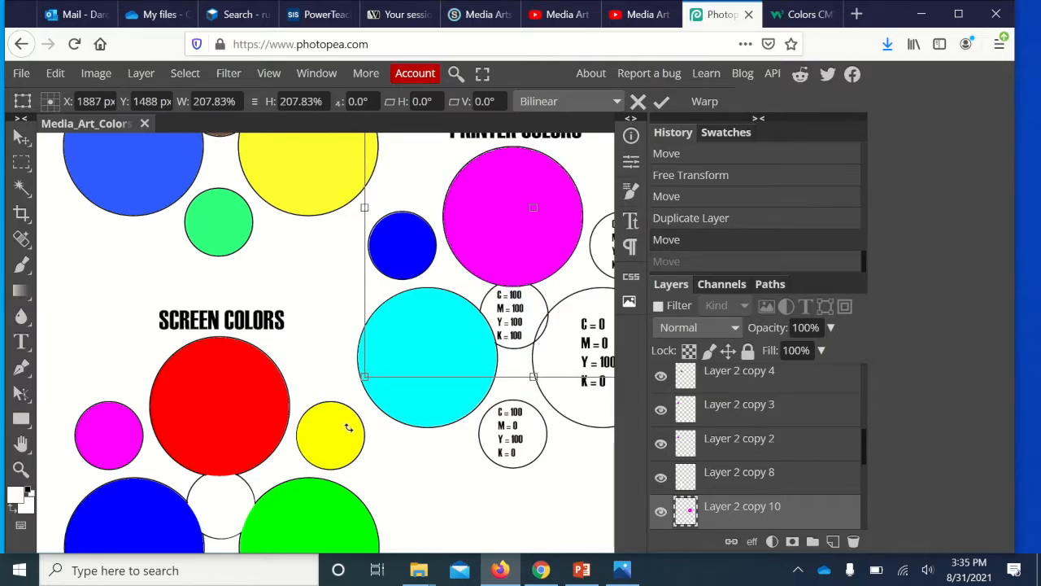
key("Return")
Duplicate the large yellow Art Colors circle onto the large outline labelled C=0 M=0 Y=100 K=0 and nudge it into line
scroll(245, 438, "right", 4)
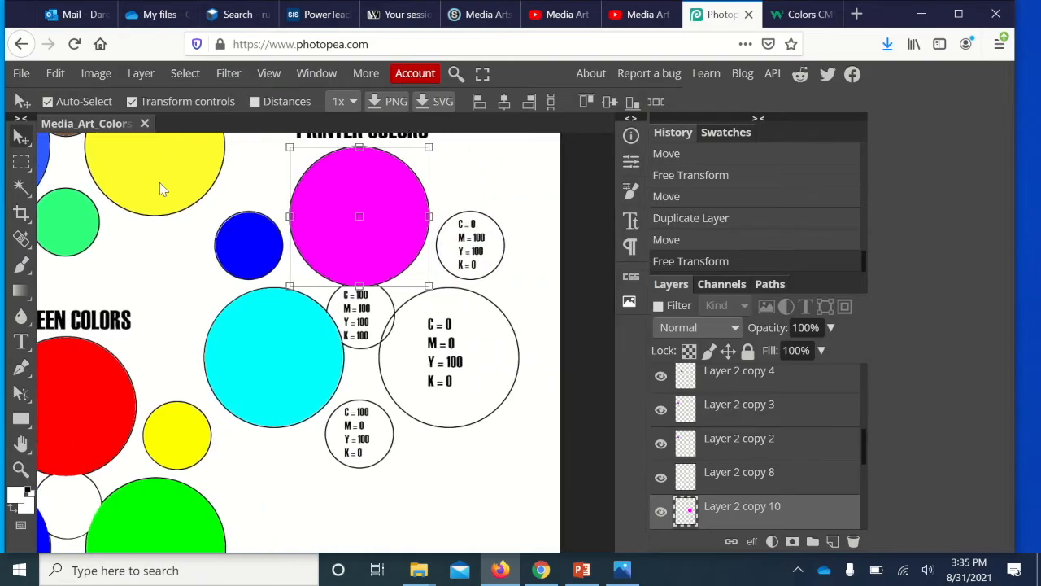
key("ctrl+v")
left_click_drag(172, 193, 468, 403)
key("Right")
key("Down")
key("Down")
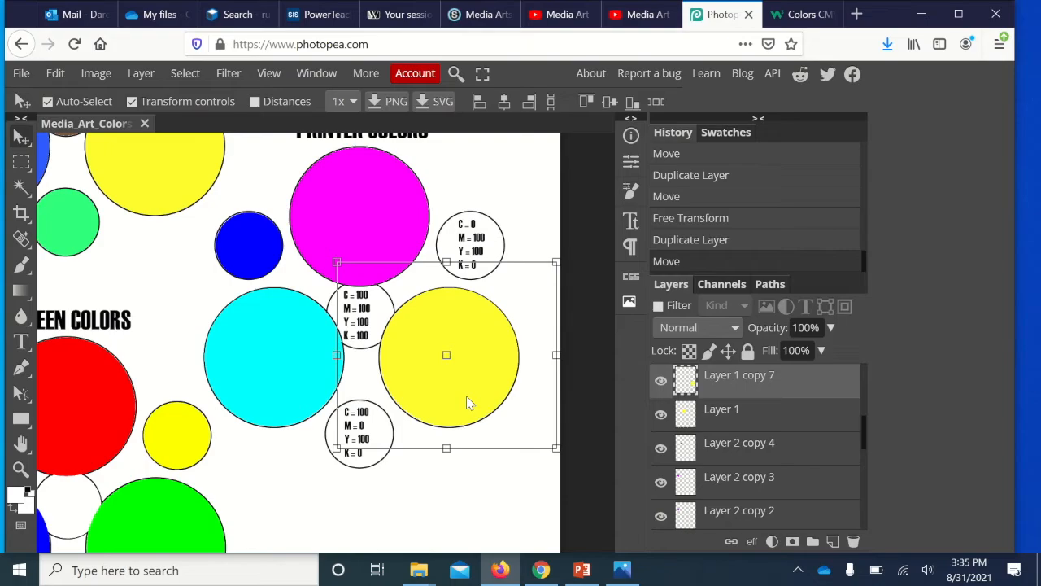
Switch to the W3Schools CMYK tool and preview C 0, M 100, Y 100, K 0
key("ctrl+Tab")
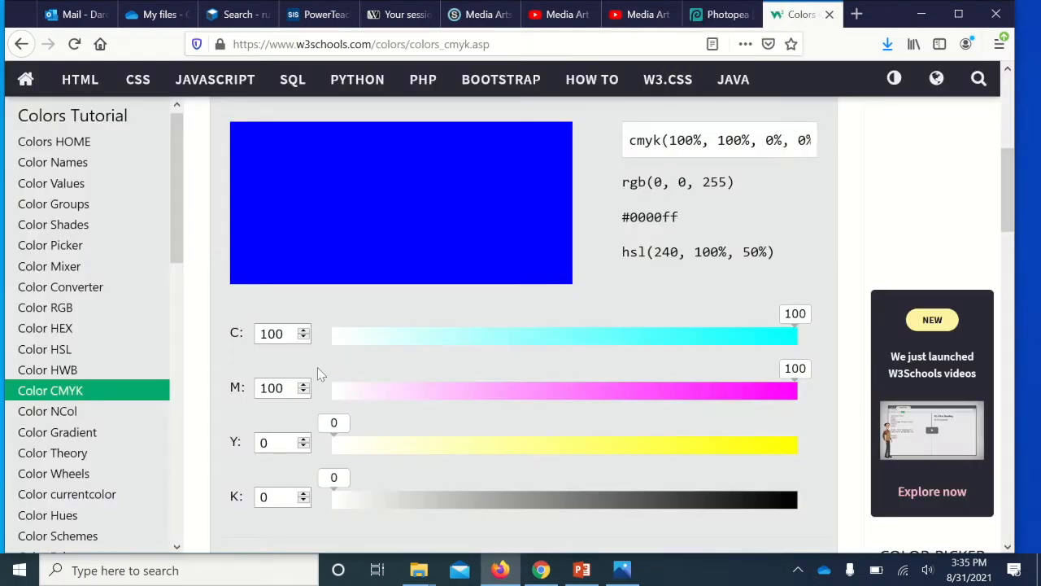
double_click(275, 332)
type("0")
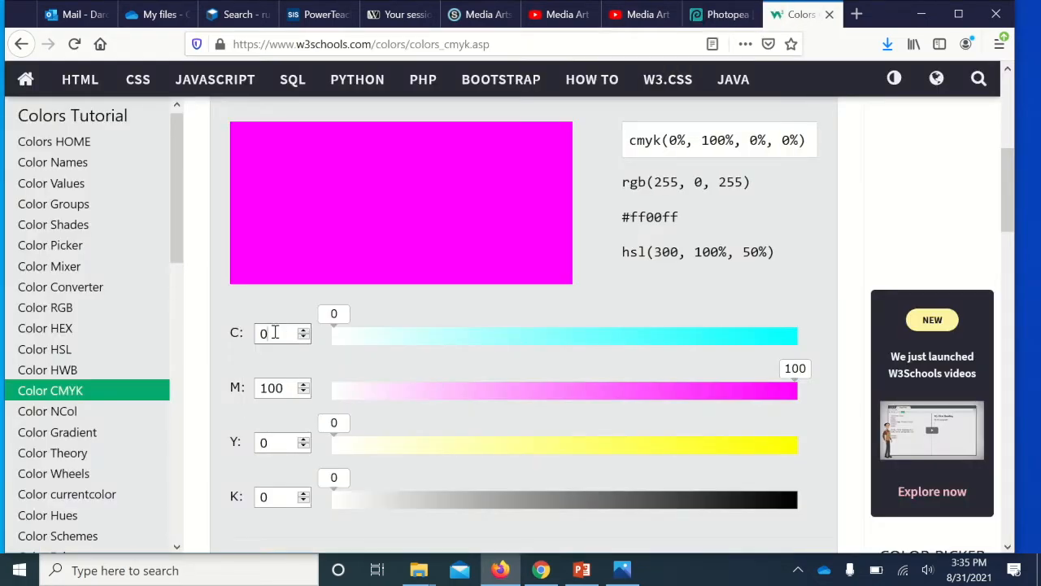
type("100")
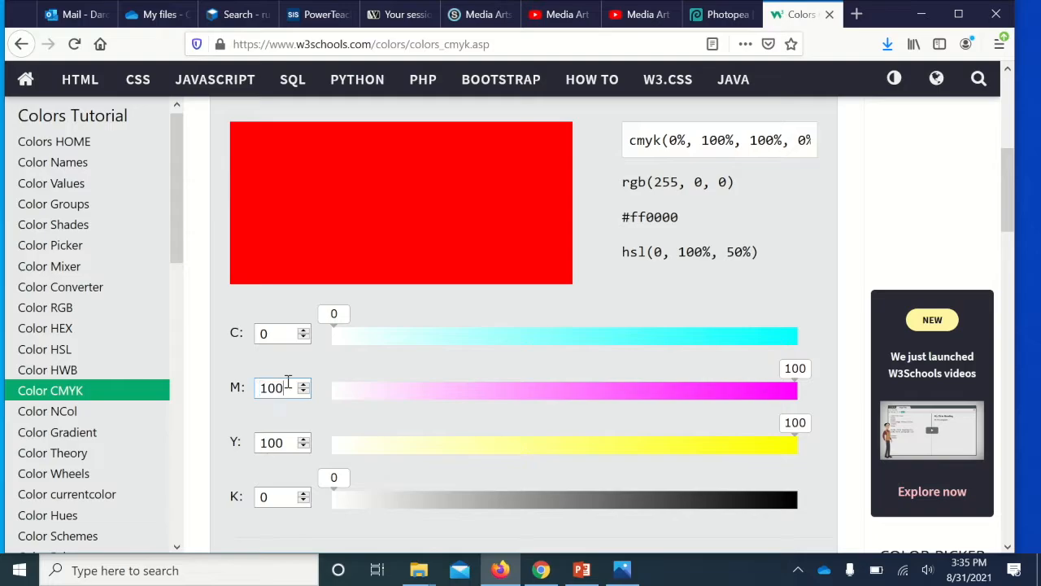
Back in Photopea, duplicate the large red circle onto the small outline labelled C=0 M=100 Y=100 K=0 and scale the copy to about 48%
left_click(723, 14)
left_click(97, 372)
left_click_drag(97, 372, 468, 288)
left_click_drag(371, 391, 486, 261)
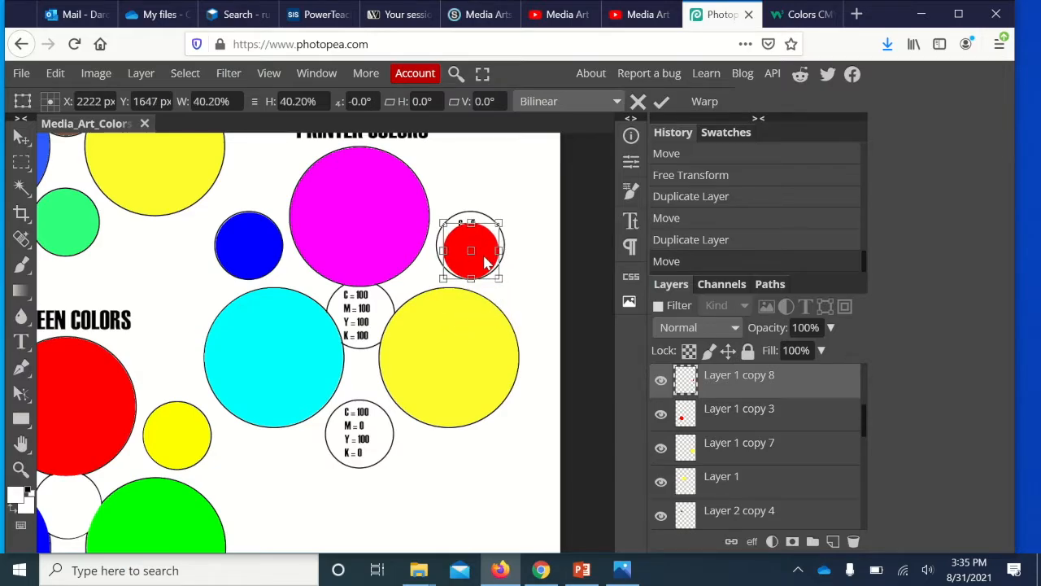
left_click_drag(499, 222, 508, 214)
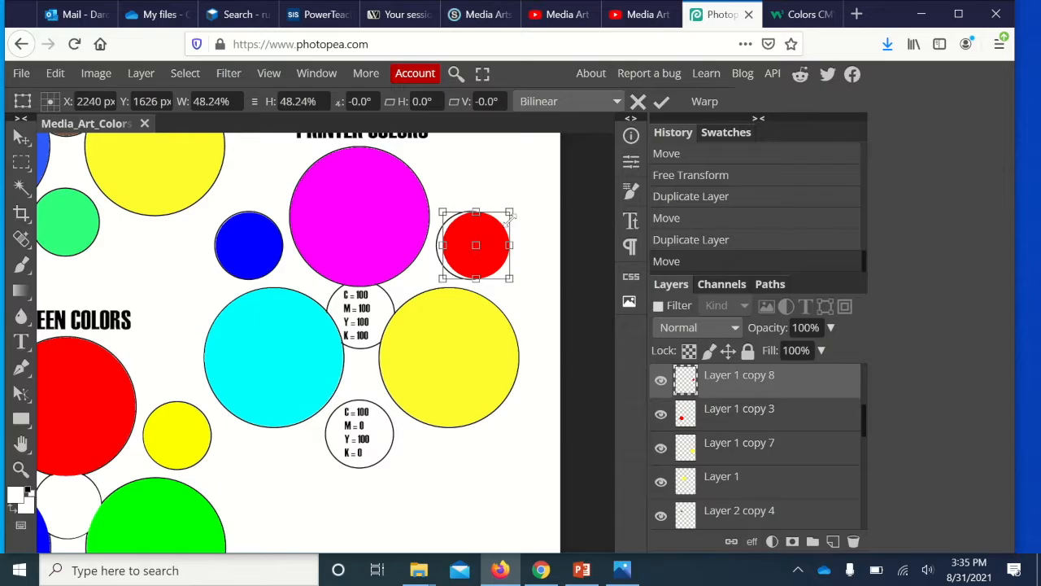
key("Left")
key("Left")
key("Left")
key("Left")
key("Return")
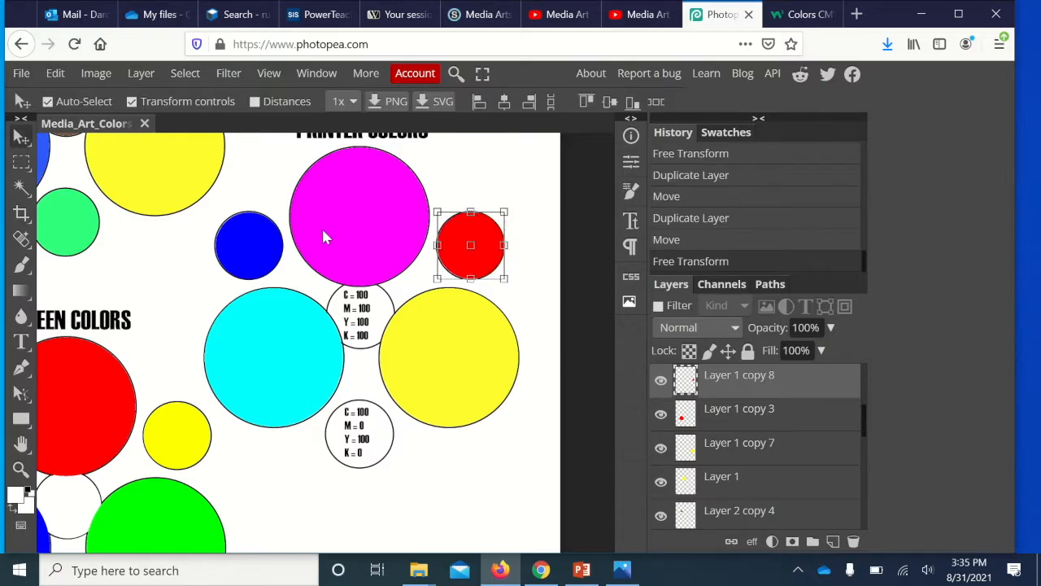
Duplicate the large green circle onto the small outline labelled C=100 M=0 Y=100 K=0 and scale the copy to about 48%
left_click_drag(181, 511, 373, 431, "alt")
left_click_drag(429, 400, 383, 431)
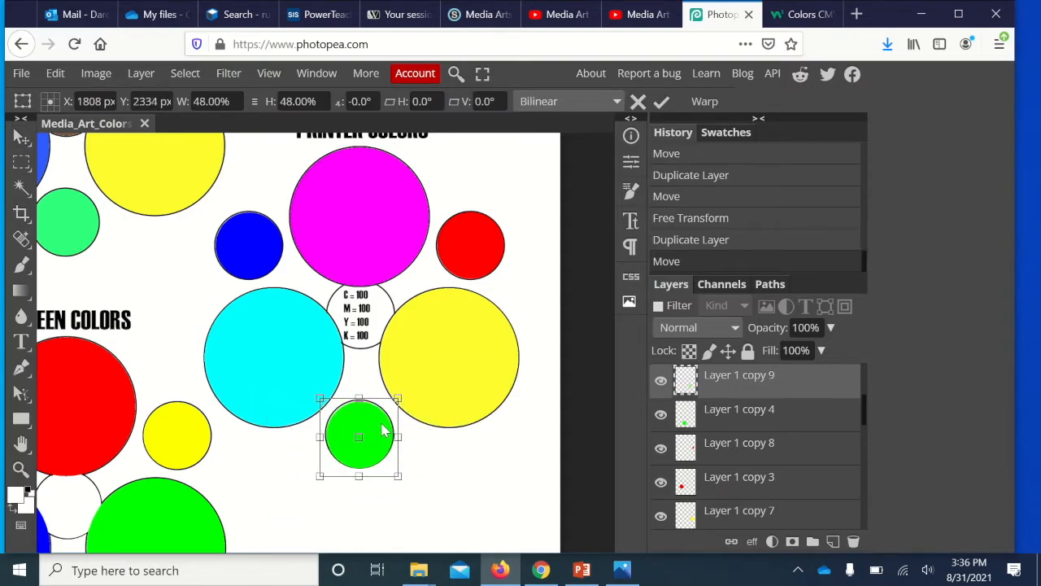
key("Return")
Duplicate the small green circle onto the outline labelled C=100 M=100 Y=100 K=100 and turn the copy black with Hue/Saturation
left_click_drag(368, 453, 368, 334)
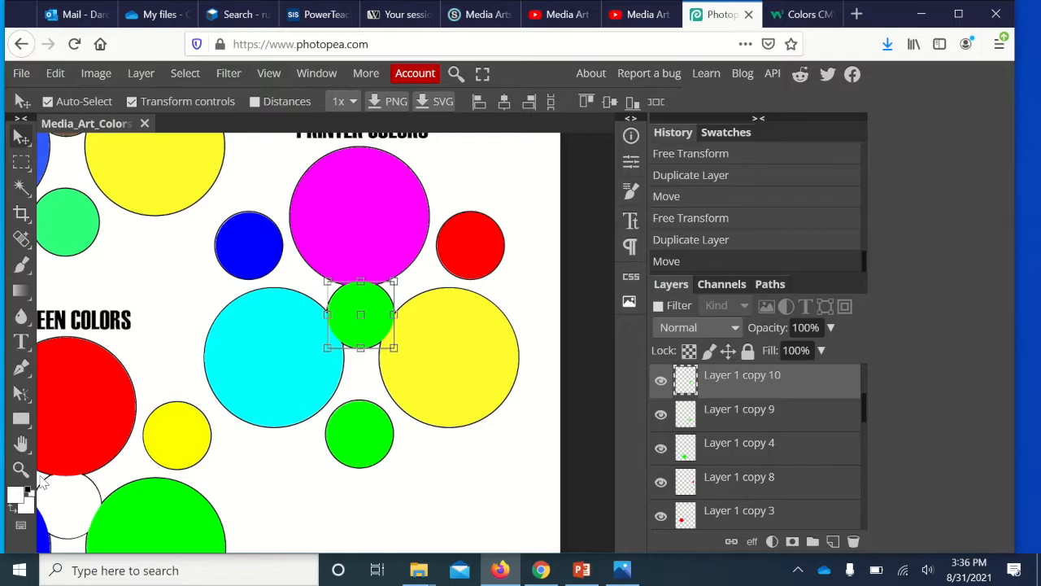
left_click(96, 73)
mouse_move(187, 95)
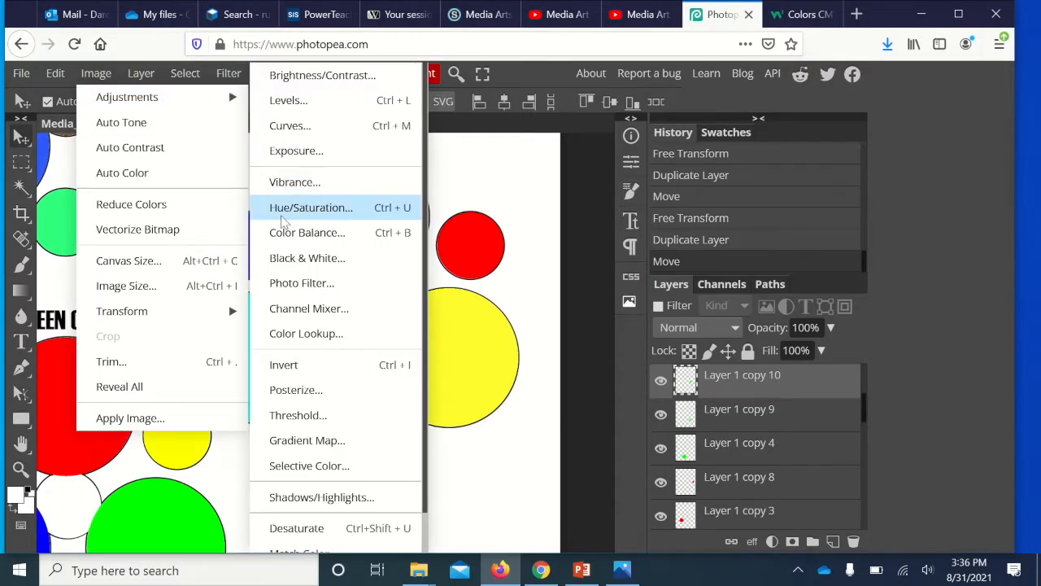
left_click(301, 207)
left_click_drag(445, 323, 429, 322)
left_click_drag(549, 370, 425, 370)
left_click(724, 230)
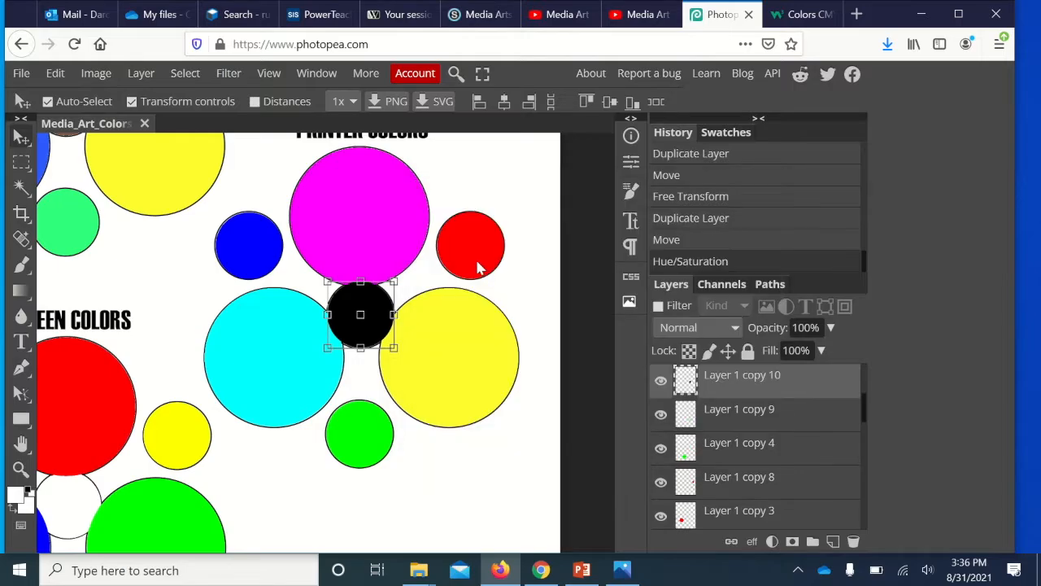
Mute the small red, blue and green Printer Colors circles together with Hue/Saturation, using saturation -30 and slightly raised lightness
left_click(478, 262)
left_click(259, 260, "shift")
left_click(350, 444, "shift")
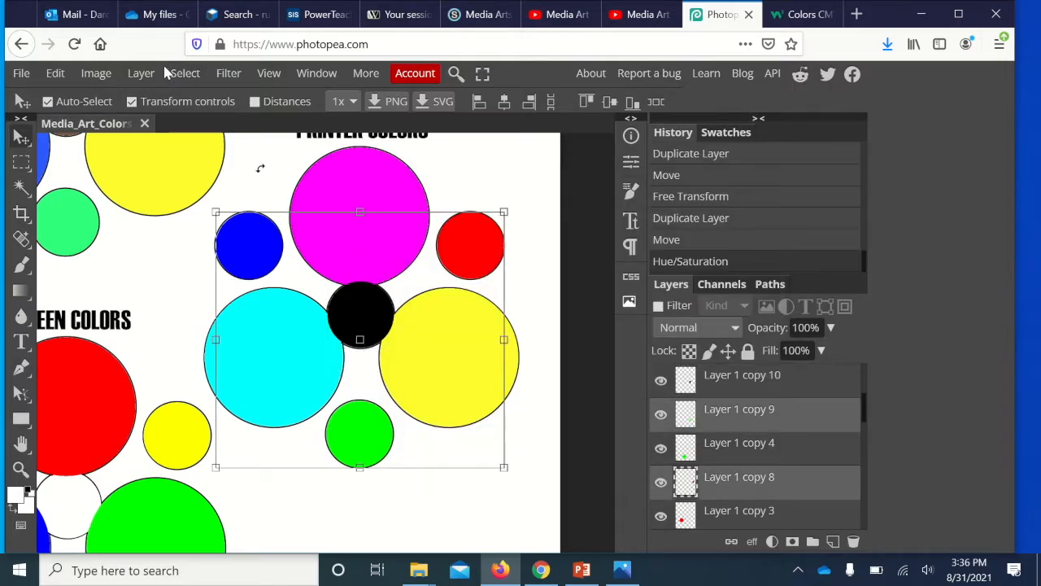
left_click(96, 73)
mouse_move(127, 97)
left_click(311, 209)
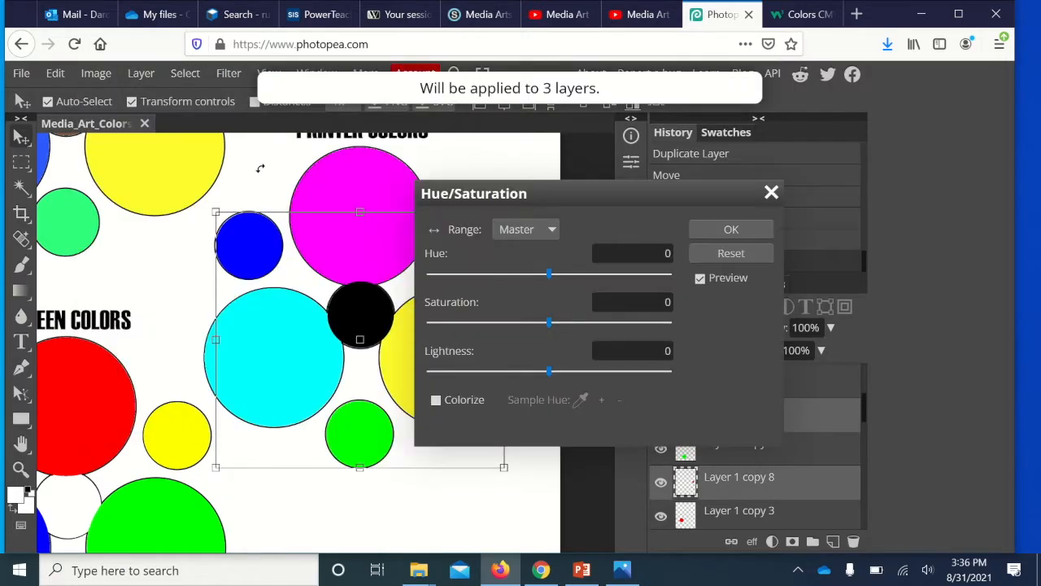
left_click_drag(490, 195, 597, 195)
left_click_drag(650, 323, 621, 322)
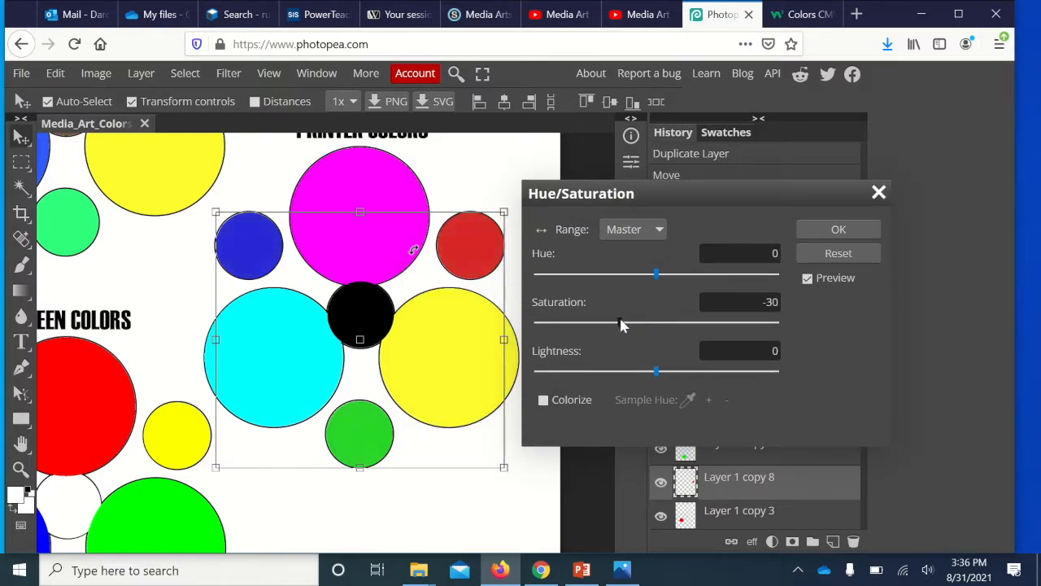
left_click_drag(657, 372, 676, 373)
left_click(823, 232)
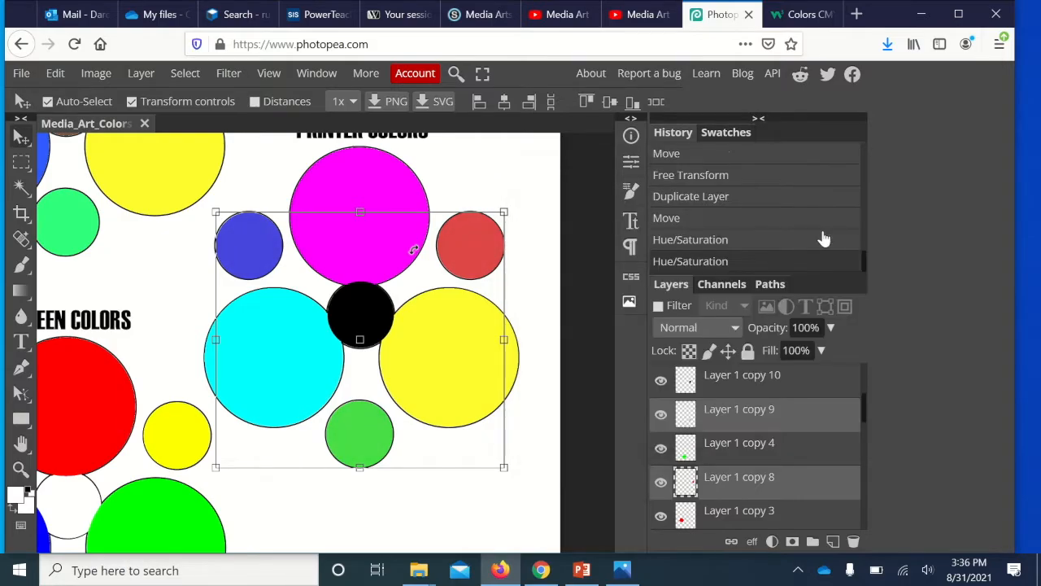
Merge all the coloured circle layers into a single layer above the Background
left_click(588, 262)
key("ctrl+0")
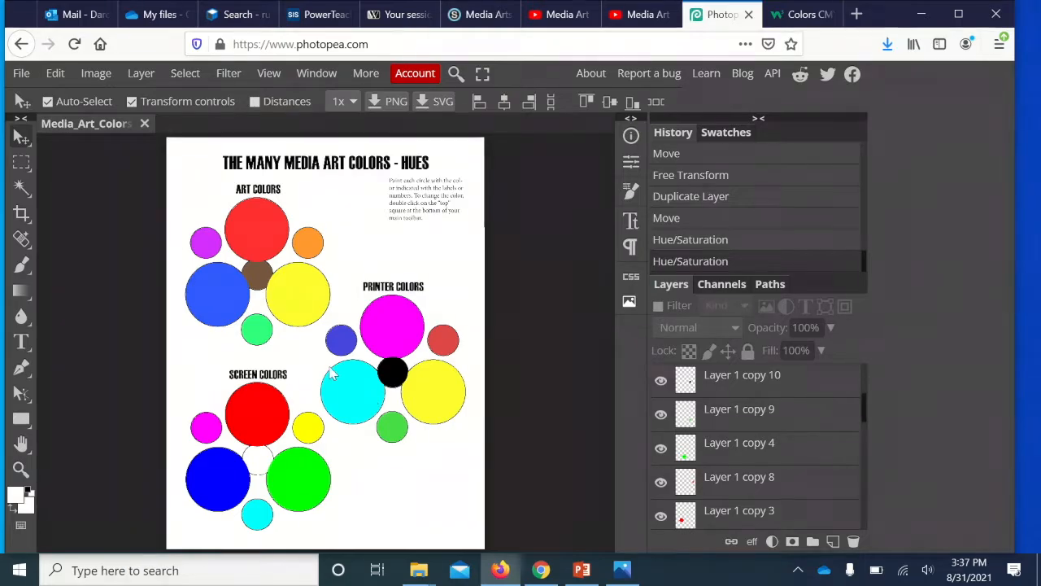
scroll(330, 368, "up", 3)
scroll(732, 398, "down", 8)
left_click(734, 376)
scroll(735, 379, "up", 3)
scroll(732, 399, "down", 3)
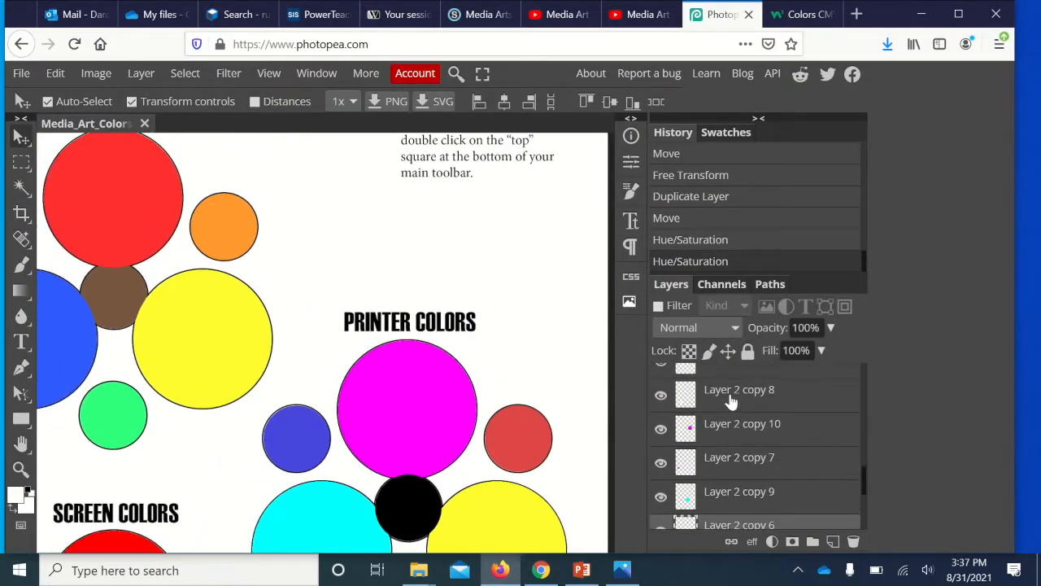
left_click(722, 481)
scroll(732, 439, "up", 8)
left_click(750, 389, "shift")
right_click(752, 391)
left_click(652, 483)
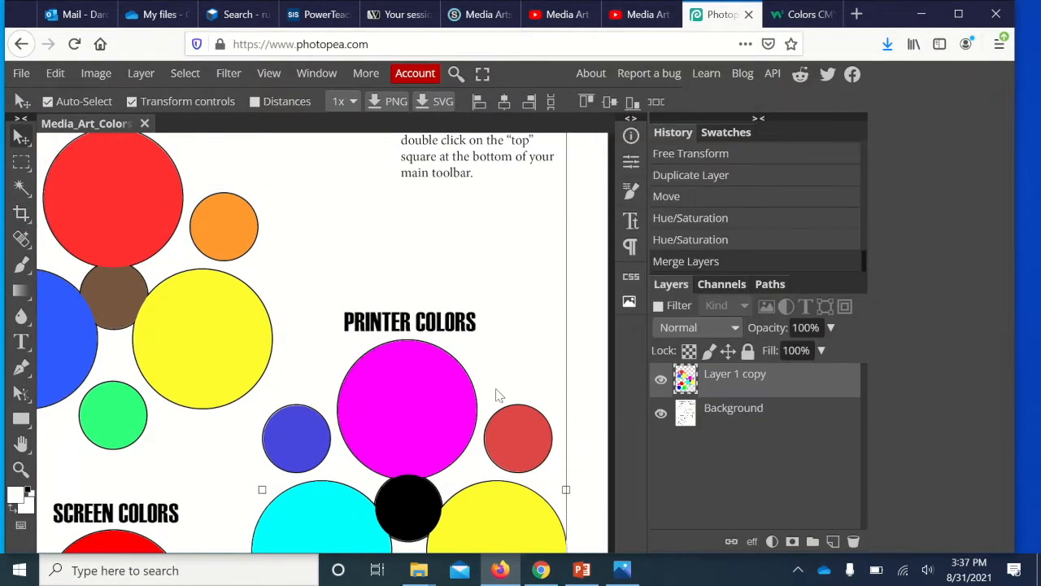
Add the text label RED to the large red circle in Art Colors
key("ctrl+0")
scroll(86, 258, "up", 2)
key("t")
left_click(235, 216)
type("RED")
left_click(21, 138)
key("ctrl+plus")
Label the large yellow and blue Art Colors circles YELLOW and BLUE, using copies of the RED label
left_click_drag(271, 241, 197, 420)
left_click(21, 342)
double_click(377, 392)
type("YELLOW")
left_click(21, 137)
left_click(21, 342)
double_click(187, 397)
type("BLUE")
left_click(21, 138)
Copy a label onto the small orange Art Colors circle, change its text to orange and reduce the font size to fit
scroll(186, 413, "up", 1)
left_click_drag(198, 420, 401, 313, "alt")
left_click(21, 342)
double_click(400, 313)
type("orange")
double_click(402, 312)
left_click(279, 102)
left_click_drag(278, 127, 266, 127)
left_click(23, 137)
Label the small green Art Colors circle green, using a copy of the orange label
left_click_drag(401, 310, 317, 380, "alt")
left_click(21, 343)
double_click(290, 499)
type("green")
left_click(22, 137)
Label the small purple Art Colors circle violet and the central brown circle (brown)
left_click(21, 342)
double_click(179, 314)
type("violet")
left_click(21, 137)
left_click(21, 342)
double_click(292, 380)
type("(brown)")
left_click(21, 137)
Copy the YELLOW label onto the large magenta circle in Printer Colors and change its text to MAgenta
left_click(132, 263)
scroll(253, 303, "down", 3)
scroll(253, 303, "right", 5)
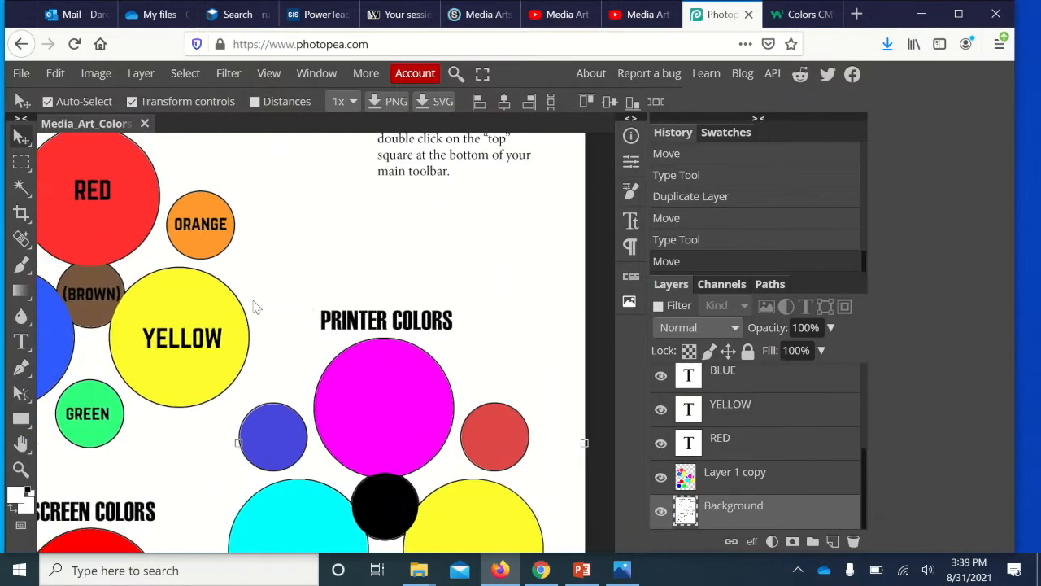
left_click_drag(182, 338, 383, 416, "alt")
left_click(21, 342)
double_click(383, 417)
type("MAgenta")
scroll(383, 406, "down", 3)
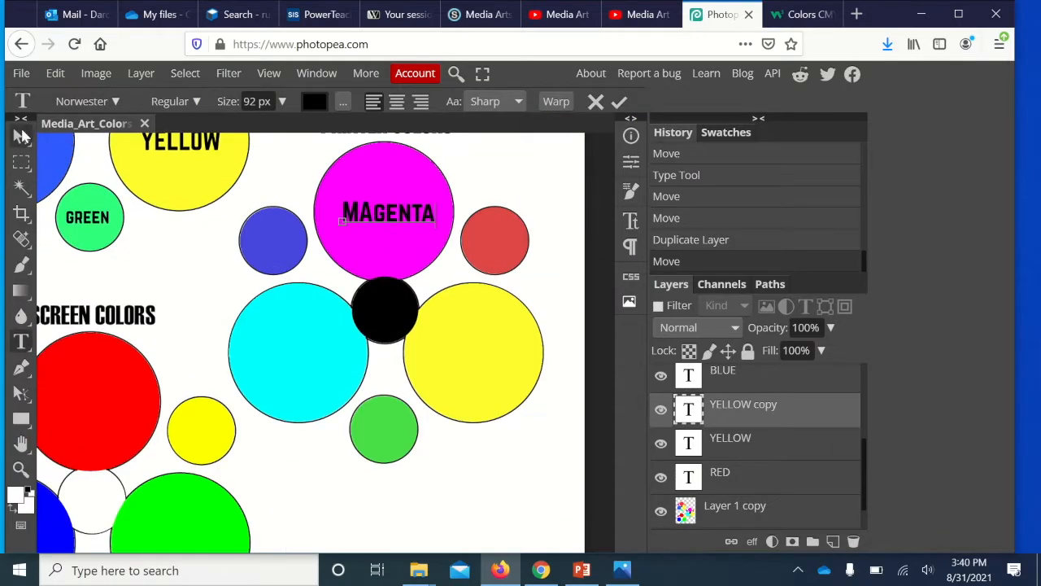
left_click(21, 138)
left_click(370, 213)
left_click(13, 135)
left_click_drag(368, 215, 351, 221, "alt")
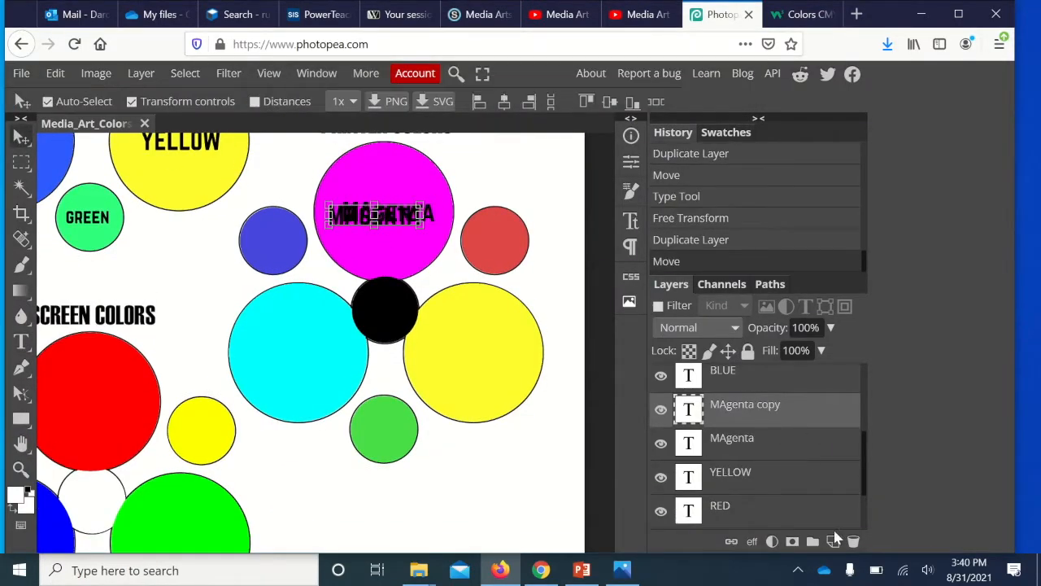
left_click(852, 540)
key("alt+Left")
key("alt+Left")
key("alt+Left")
key("alt+Left")
key("alt+Left")
key("alt+Left")
key("alt+Left")
left_click(852, 542)
left_click(852, 542)
left_click(852, 543)
left_click(852, 542)
triple_click(852, 542)
key("alt+Left")
key("alt+Left")
key("alt+Left")
key("alt+Left")
key("alt+Left")
key("alt+Left")
triple_click(852, 542)
triple_click(852, 541)
key("alt+Left")
key("alt+Left")
double_click(851, 542)
left_click_drag(374, 214, 365, 258, "alt")
key("Delete")
Correct the large magenta circle's label to MAGENTA and label the large yellow Printer Colors circle YELLOW with a copy of it
left_click(21, 341)
type("GENTA")
left_click_drag(435, 213, 439, 354)
left_click(21, 137)
left_click(21, 342)
type("YELLOW")
Copy the YELLOW label onto the large cyan circle in Printer Colors and change its text to cyan
left_click_drag(518, 355, 254, 356)
left_click(22, 137)
left_click(21, 341)
type("cyan")
Copy a label onto the large red circle in Screen Colors and change its text to red
left_click(21, 137)
key("ctrl+d")
left_click_drag(446, 357, 177, 532, "alt")
left_click(21, 342)
type("red")
left_click(21, 137)
Delete the surplus duplicate label layers
left_click(756, 413, "alt")
left_click(756, 446, "alt")
left_click(853, 541)
left_click(853, 541)
left_click(756, 413, "alt")
left_click(853, 541)
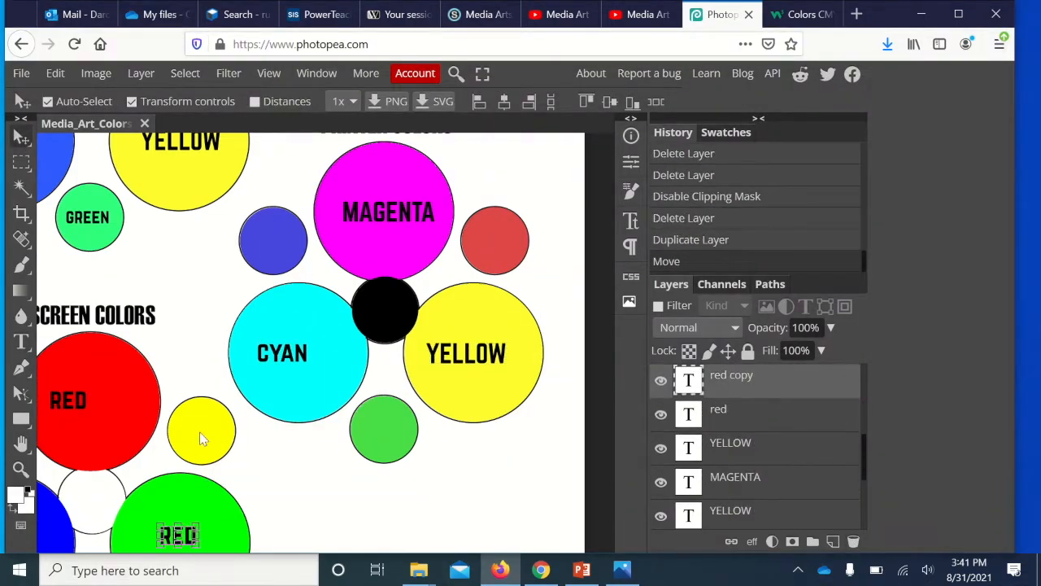
Place copies of the red label on the large green and blue circles in Screen Colors
scroll(200, 437, "down", 3)
scroll(350, 492, "up", 3)
left_click(22, 444)
left_click_drag(521, 407, 287, 329)
left_click(21, 137)
left_click_drag(377, 384, 142, 392, "alt")
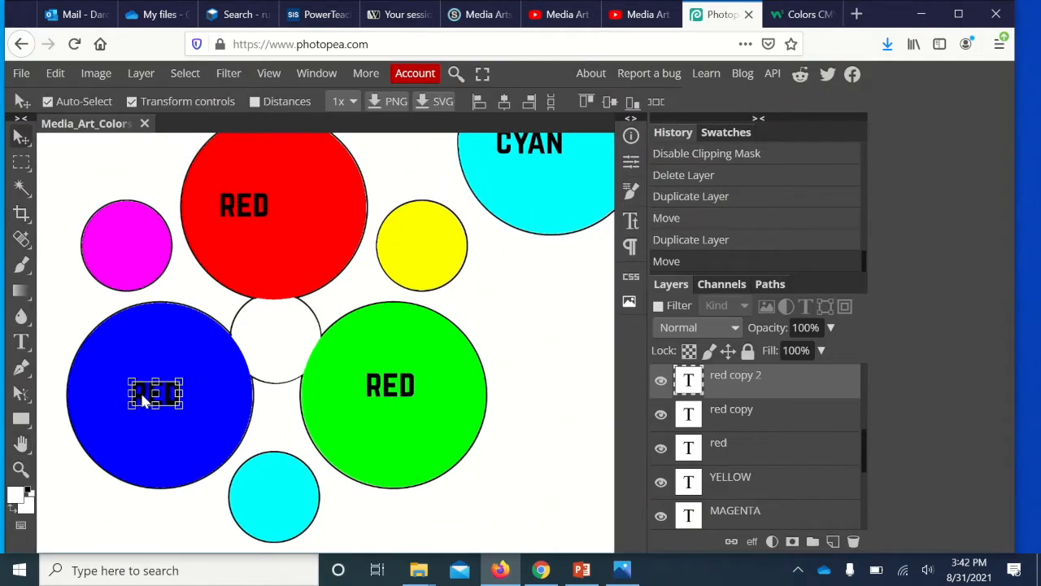
Change the copied labels in Screen Colors to green on the green circle and blue on the blue circle
left_click(21, 342)
left_click_drag(418, 385, 358, 385)
type("green")
double_click(149, 393)
type("blue")
left_click(21, 138)
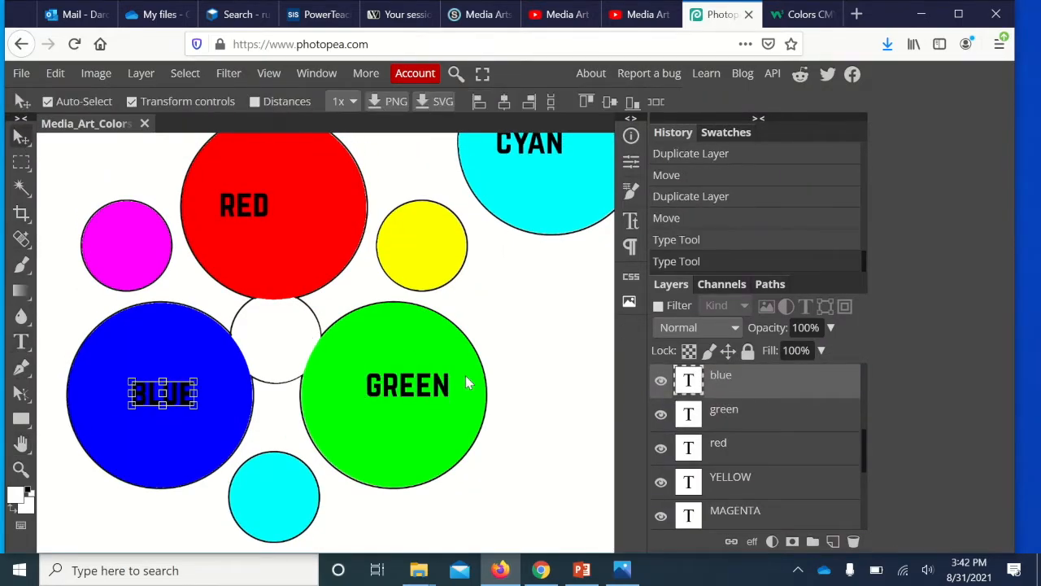
Export the labelled colour sheet as a PDF at 100% quality with everything rasterized and save it
scroll(466, 381, "down", 3)
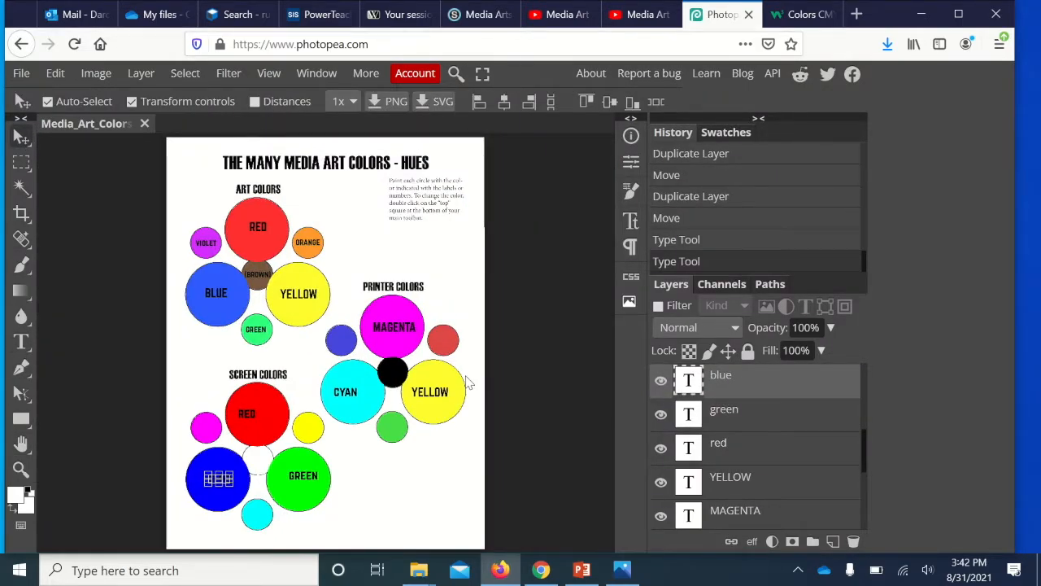
left_click(20, 73)
mouse_move(97, 311)
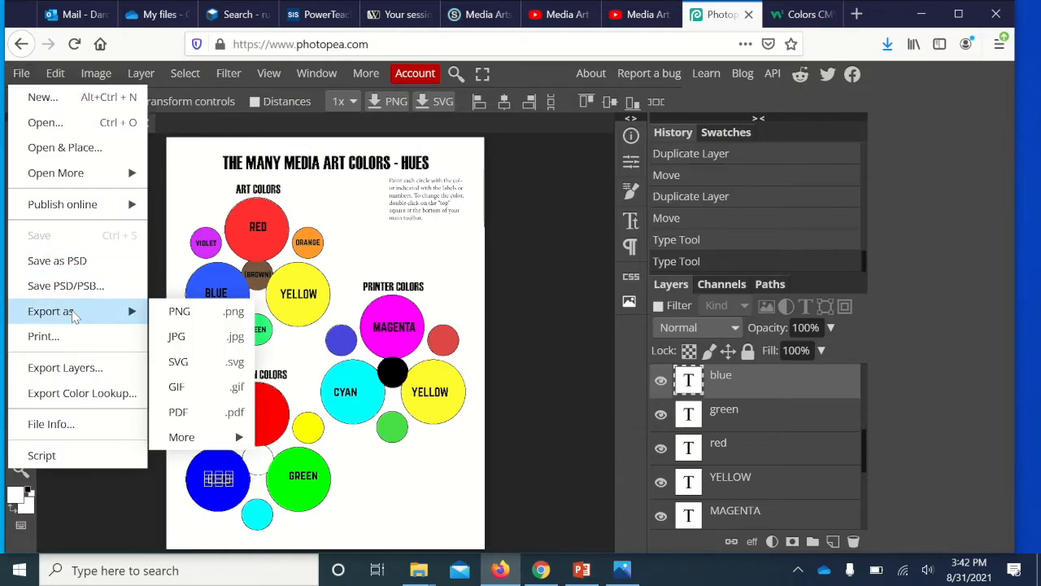
left_click(195, 412)
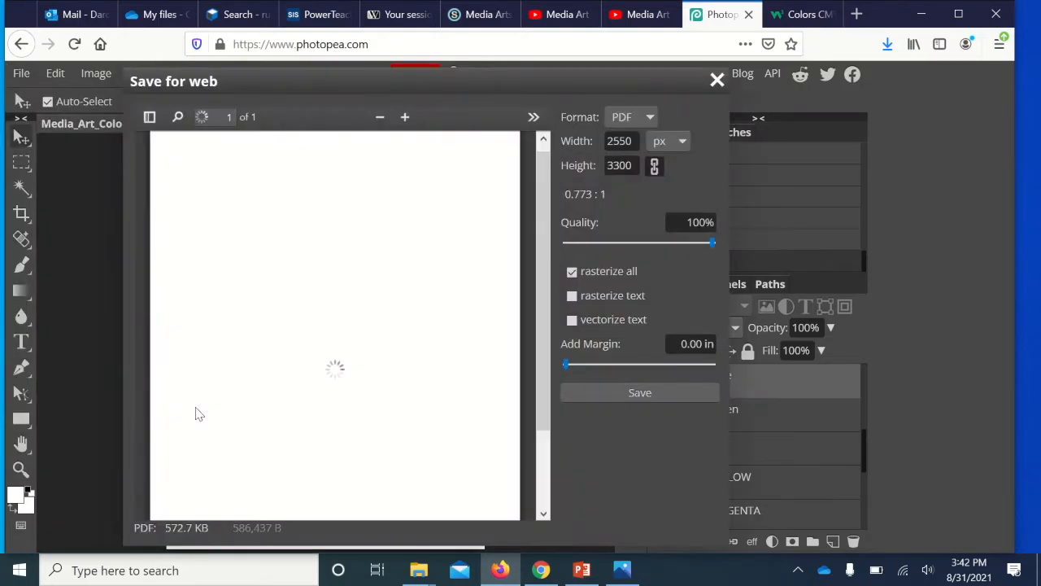
scroll(409, 327, "down", 2)
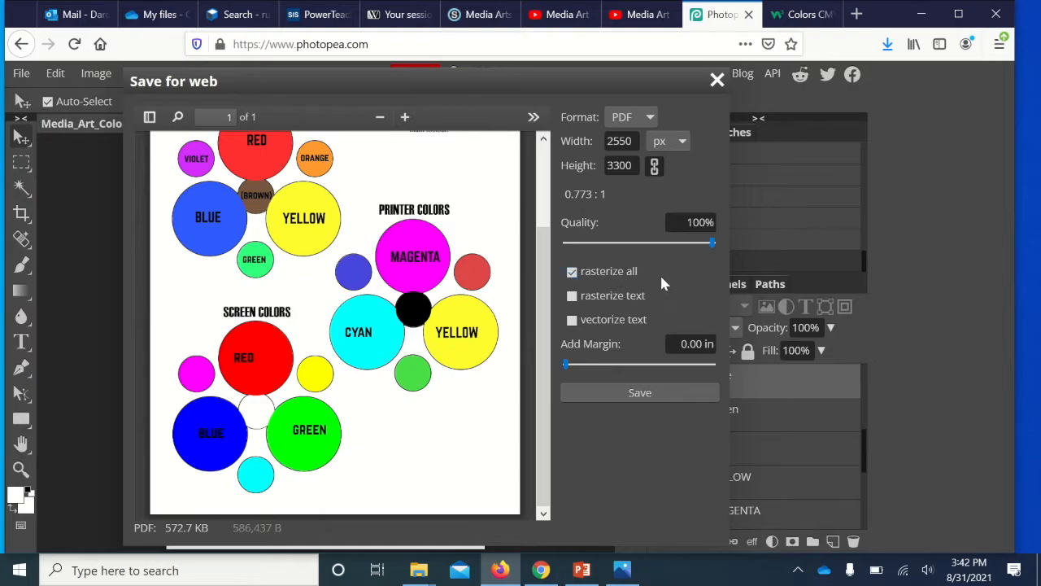
left_click(633, 394)
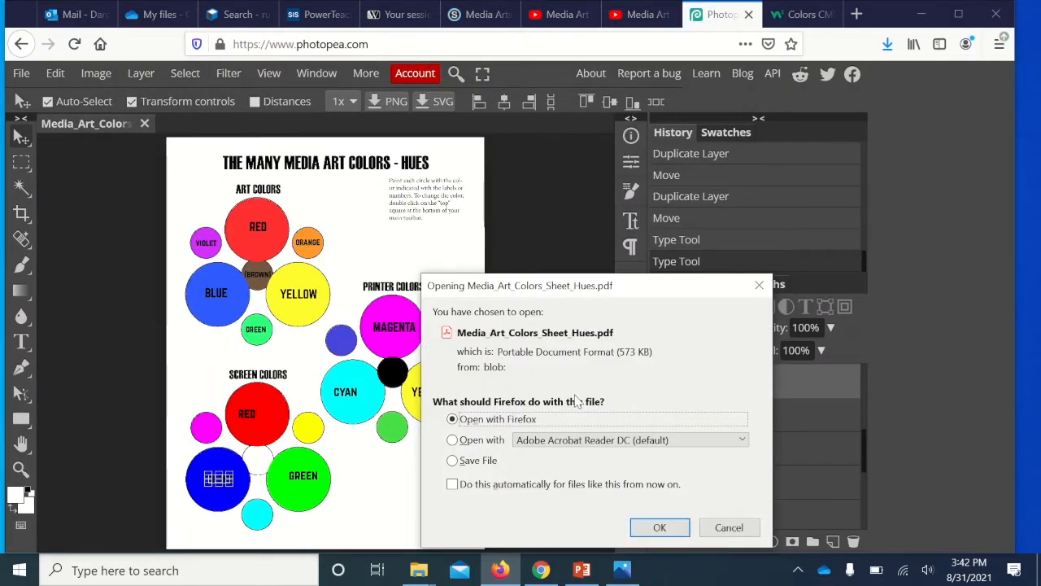